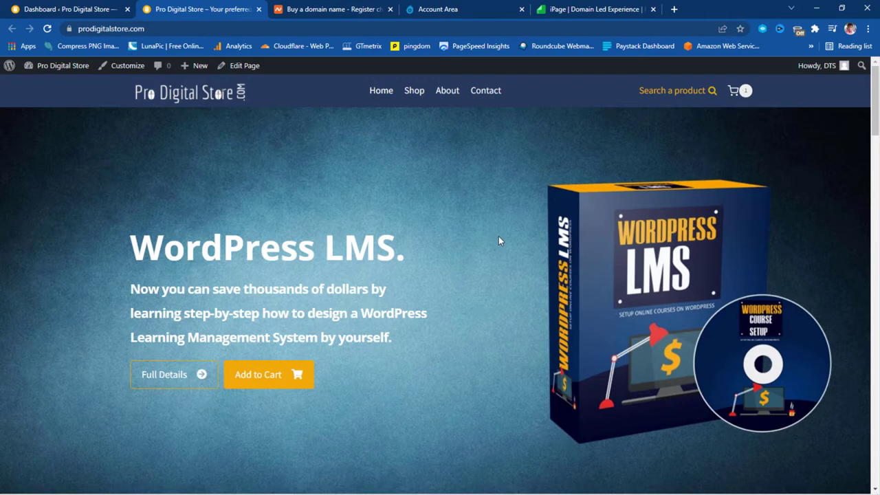
Browse the prodigitalstore.com homepage top to bottom and back, then switch to the Namecheap account panel
scroll(500, 239, down, 15)
scroll(503, 248, down, 15)
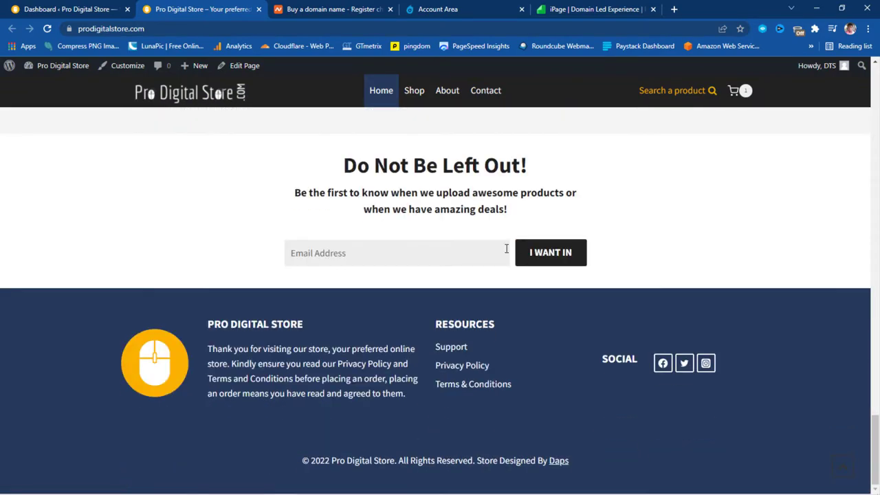
scroll(506, 249, up, 15)
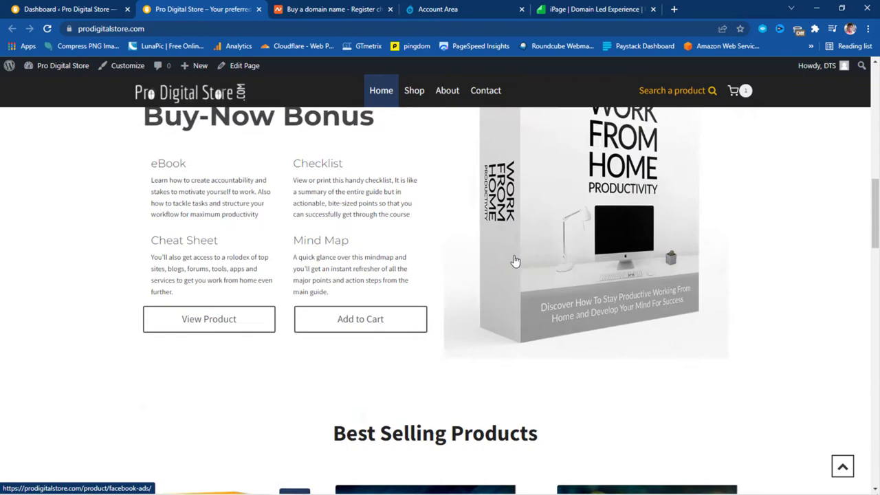
scroll(514, 261, up, 10)
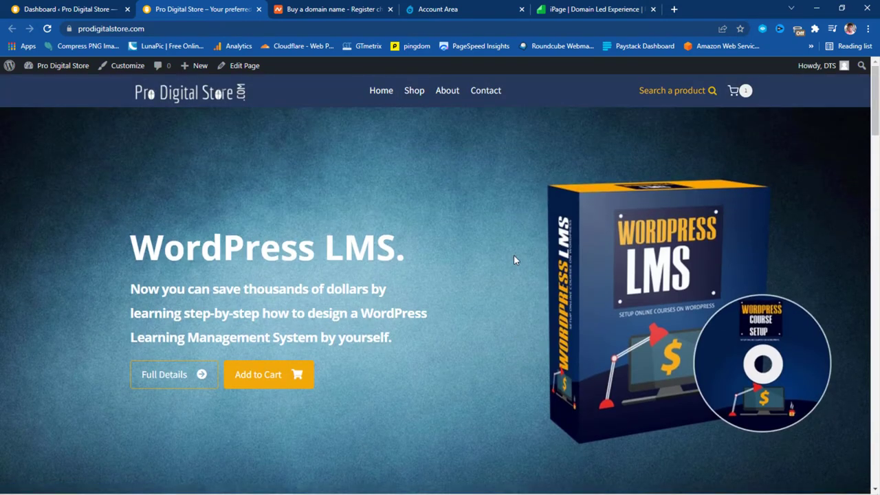
click(309, 9)
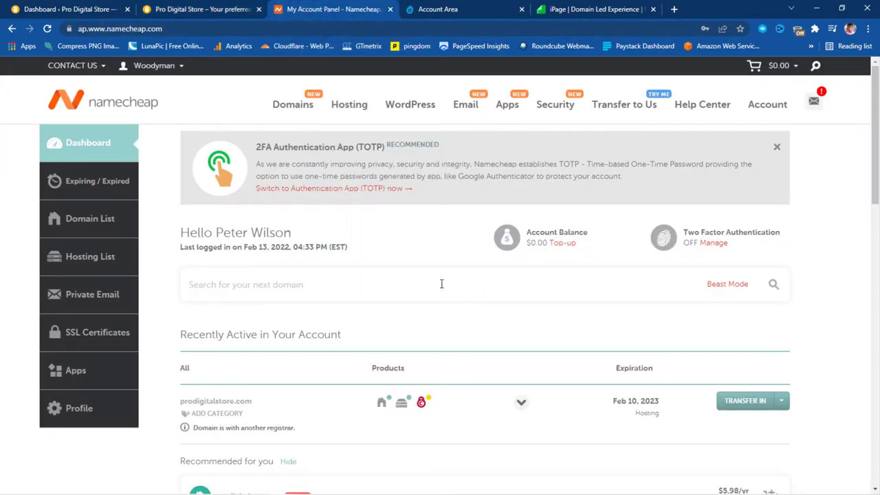
Review the Namecheap dashboard's domain rows, then switch to the Pro Digital Store WordPress dashboard
scroll(440, 283, down, 3)
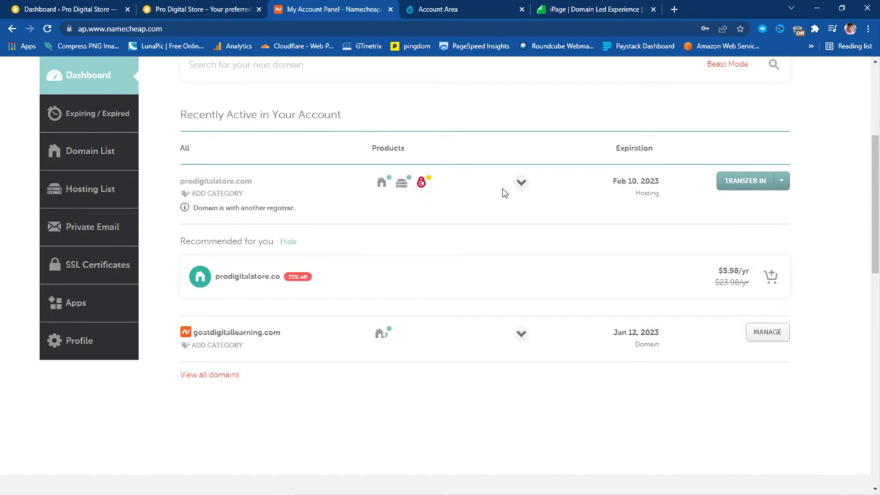
scroll(322, 277, up, 3)
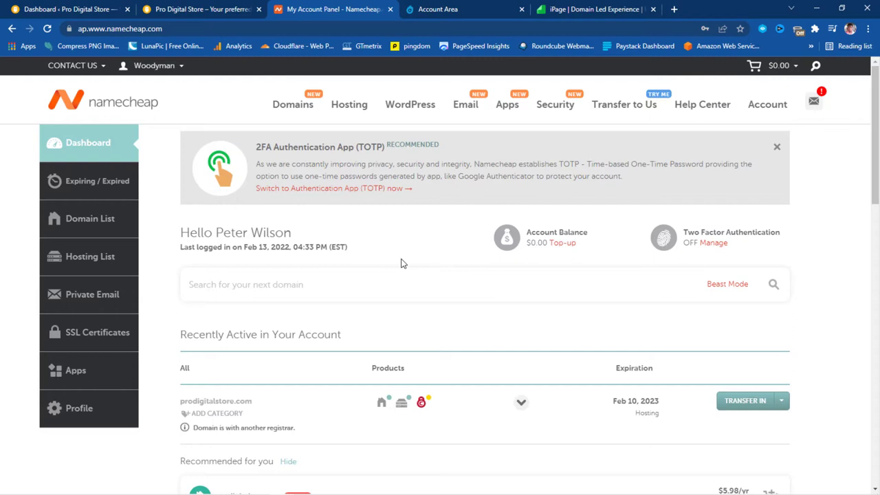
scroll(402, 264, down, 1)
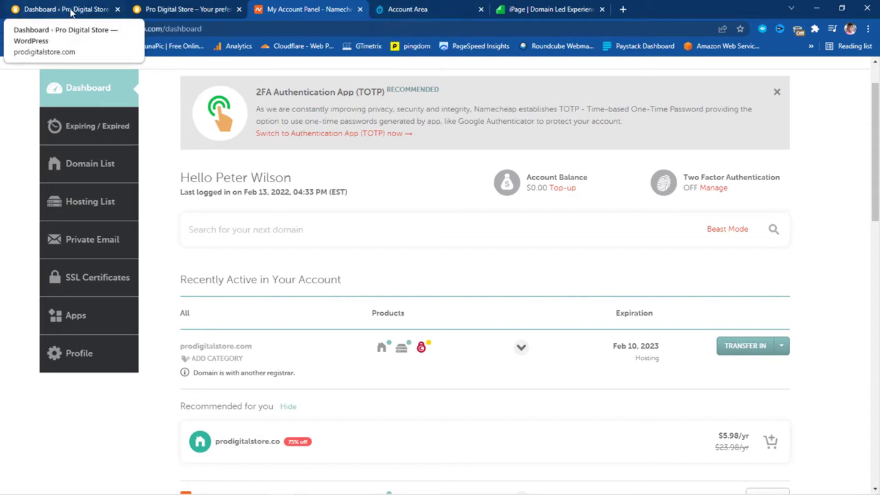
click(77, 11)
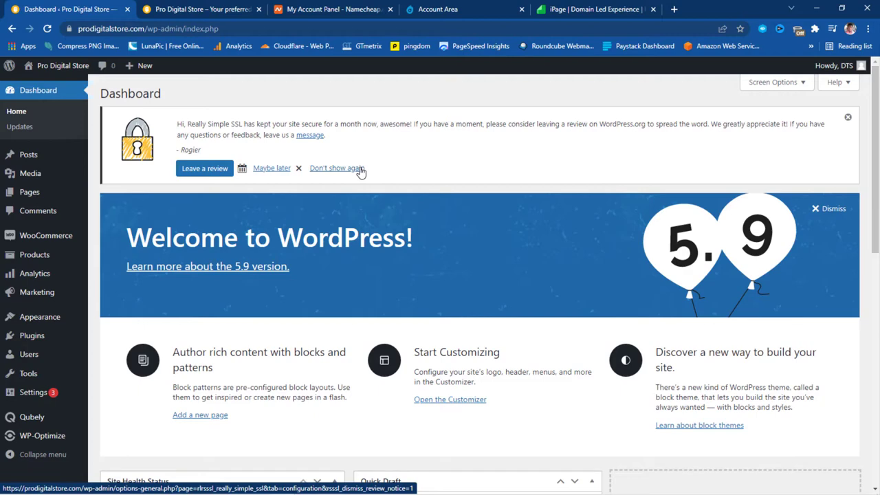
Search Plugins > Add New for 'updraft', then install and activate UpdraftPlus WordPress Backup Plugin
mouse_move(34, 336)
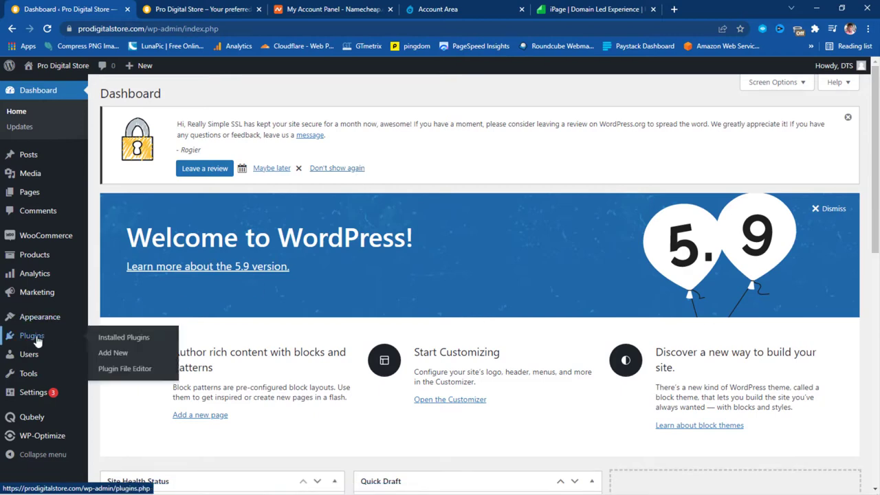
click(113, 353)
click(721, 207)
text(updraft)
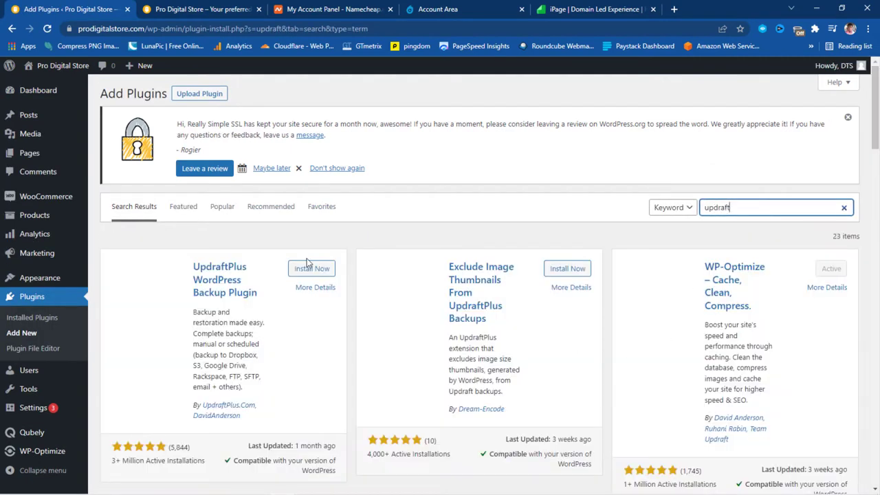
click(311, 269)
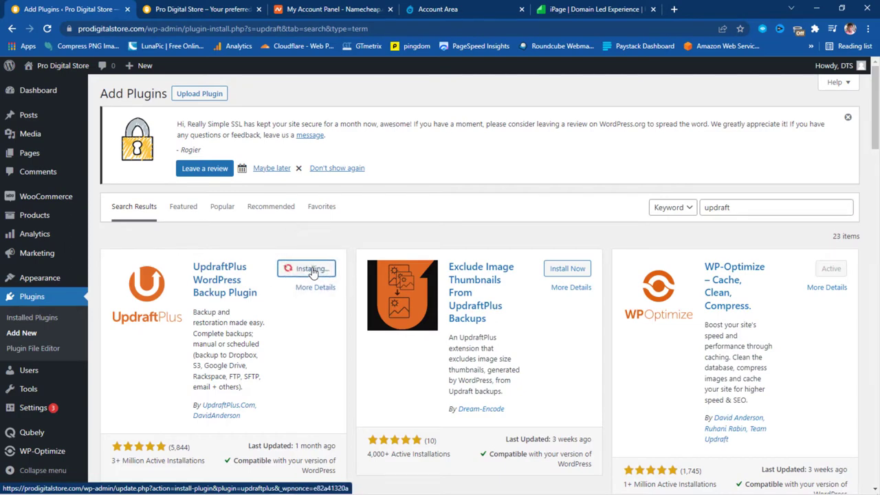
click(313, 269)
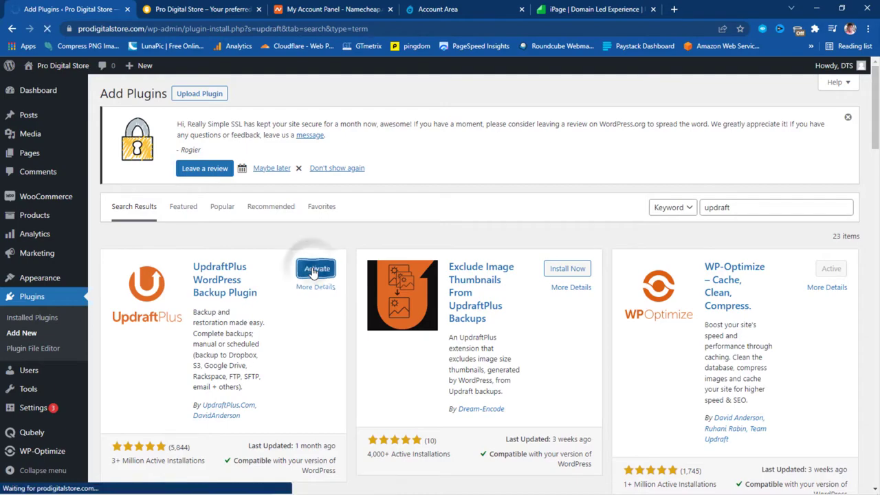
scroll(317, 270, down, 3)
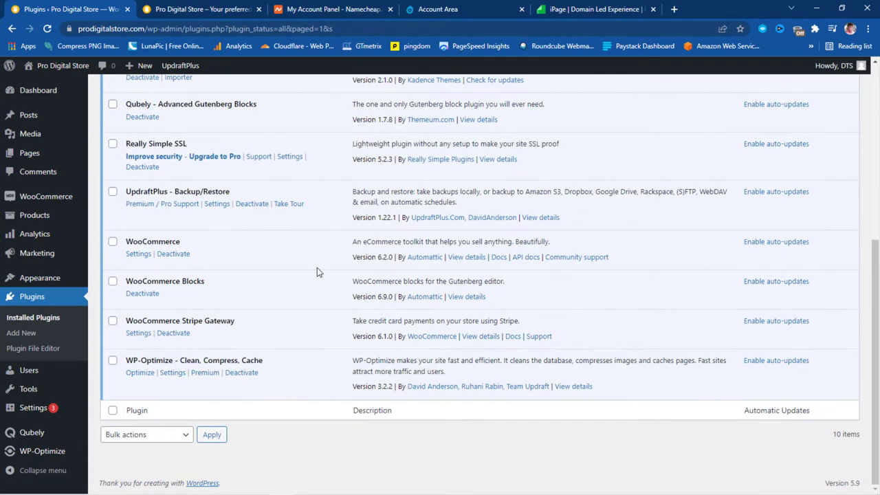
Open UpdraftPlus - Backup/Restore Settings from Installed Plugins and review its empty backup list
scroll(317, 268, up, 1)
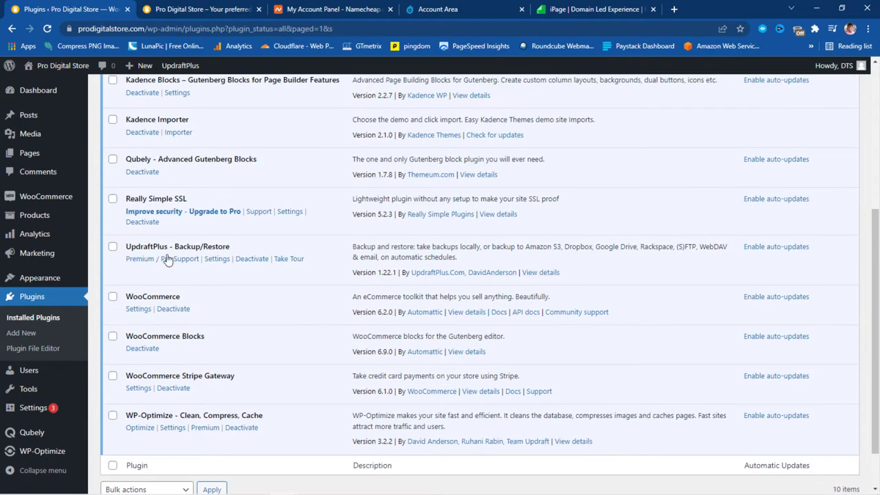
click(216, 262)
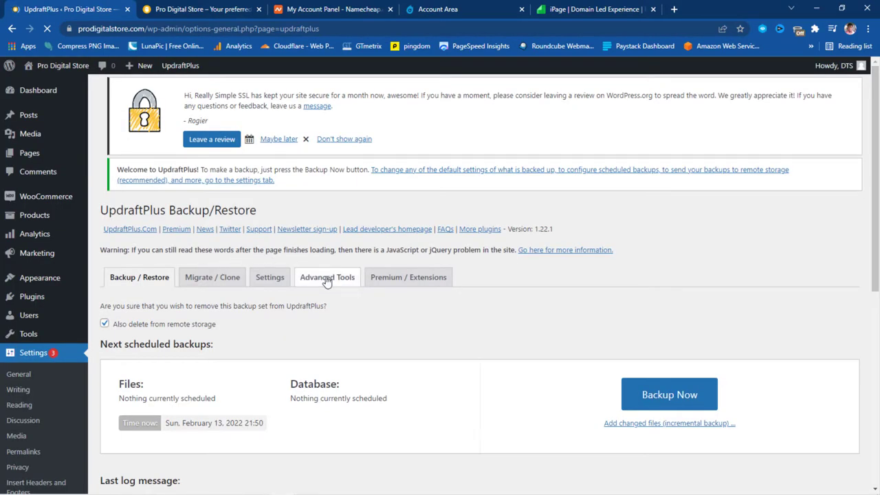
scroll(10, 316, down, 2)
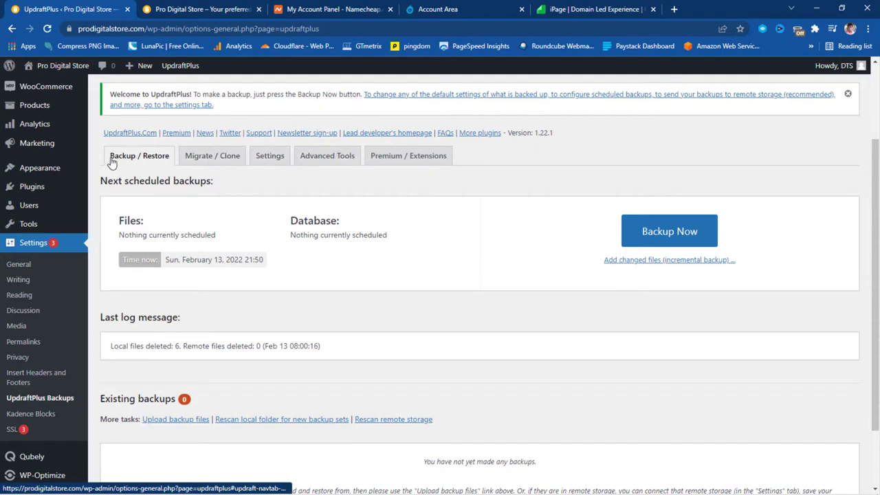
scroll(205, 297, down, 1)
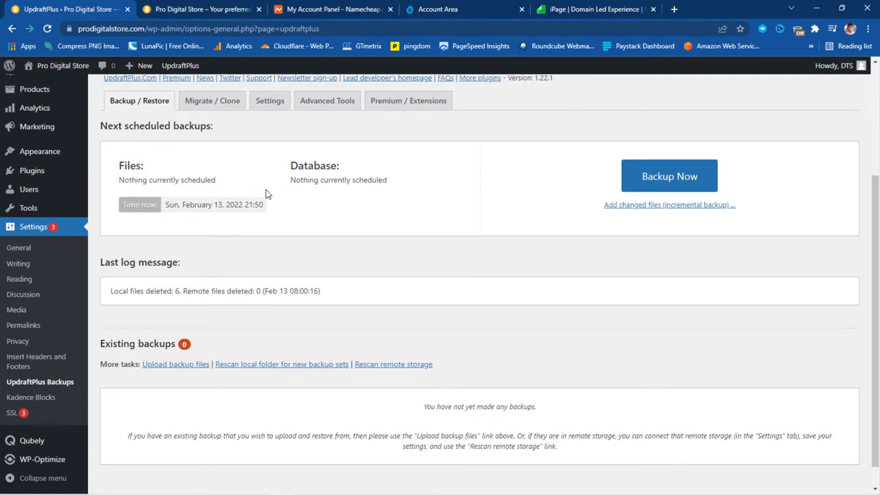
Run an UpdraftPlus Backup Now including database and files, then close the finished message
click(659, 179)
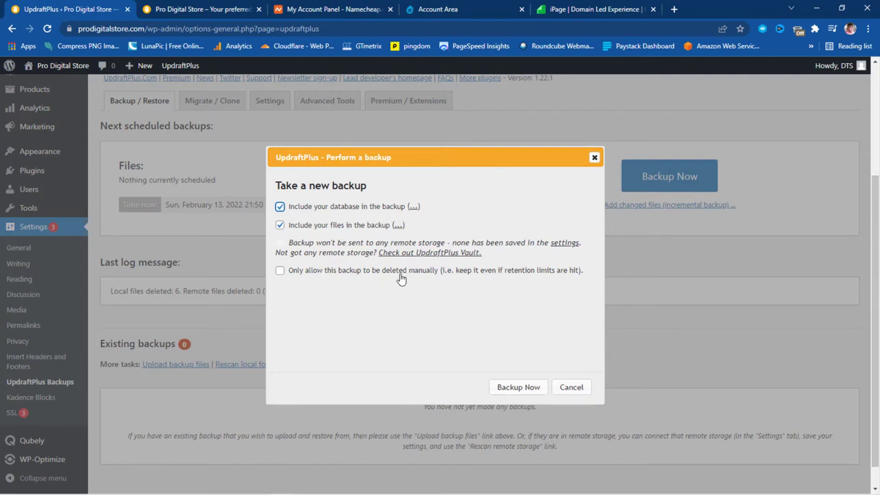
click(516, 388)
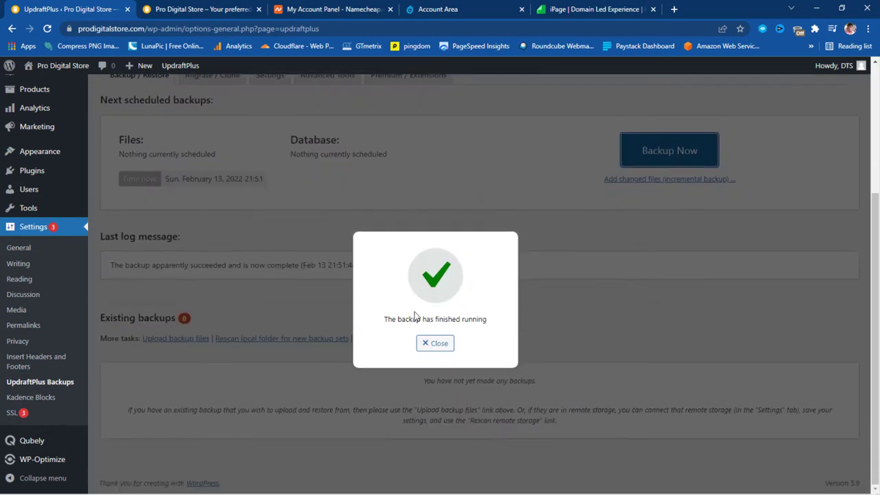
click(433, 349)
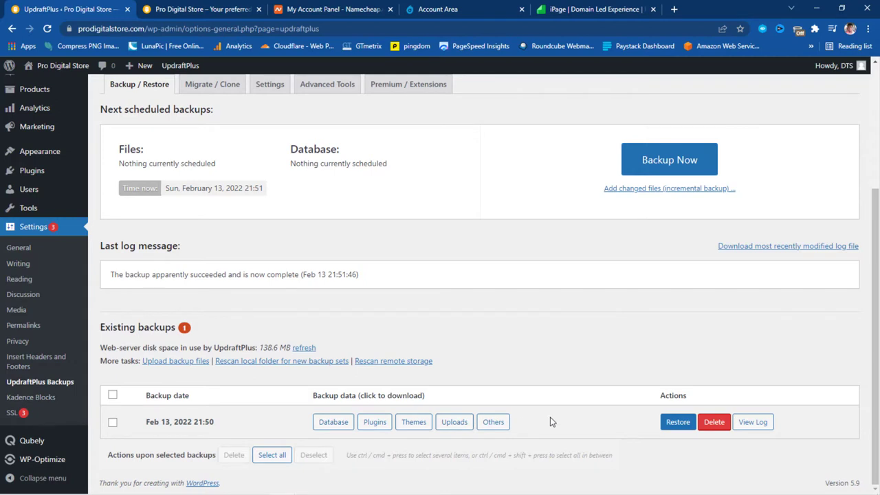
Download the Database and Plugins backup parts to the computer
click(333, 426)
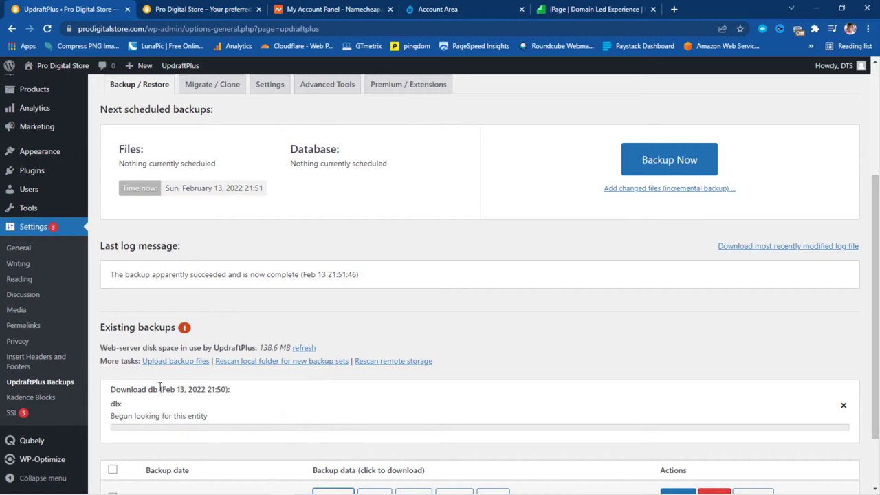
scroll(433, 400, down, 2)
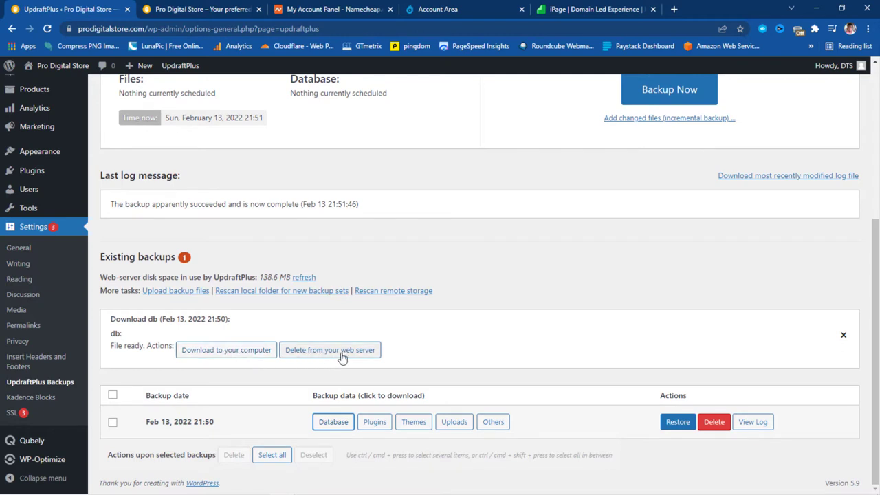
click(242, 351)
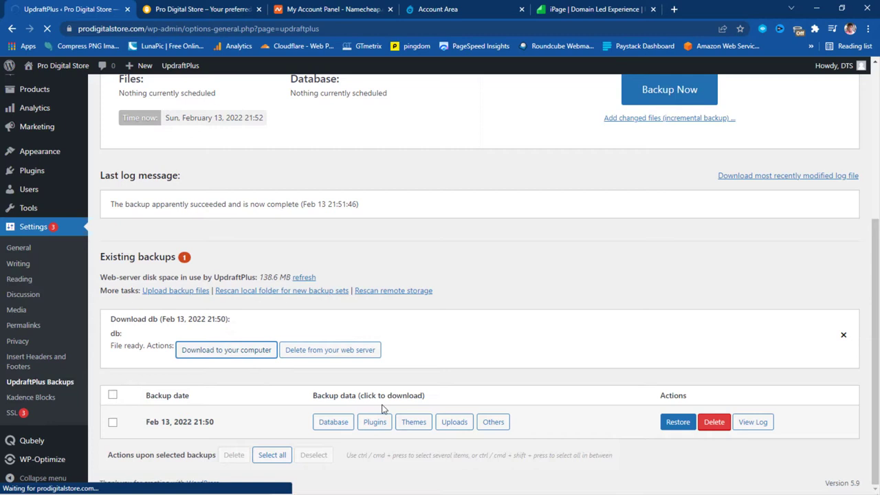
click(374, 420)
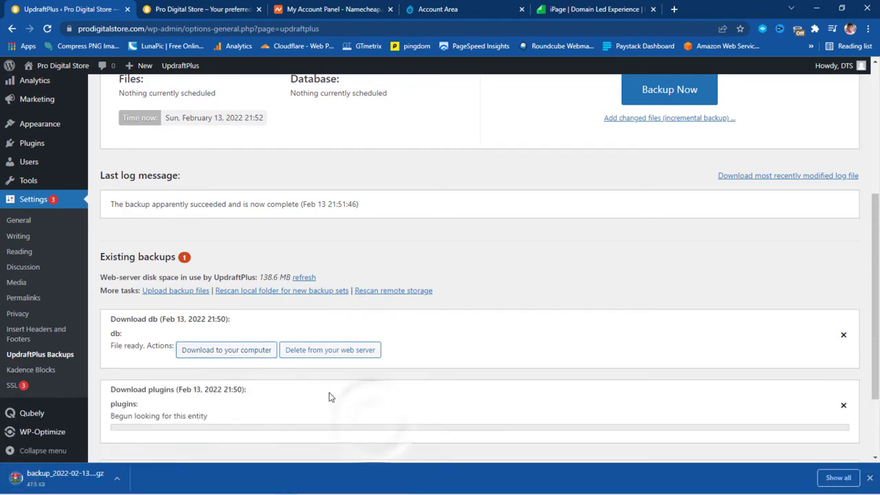
scroll(467, 347, down, 3)
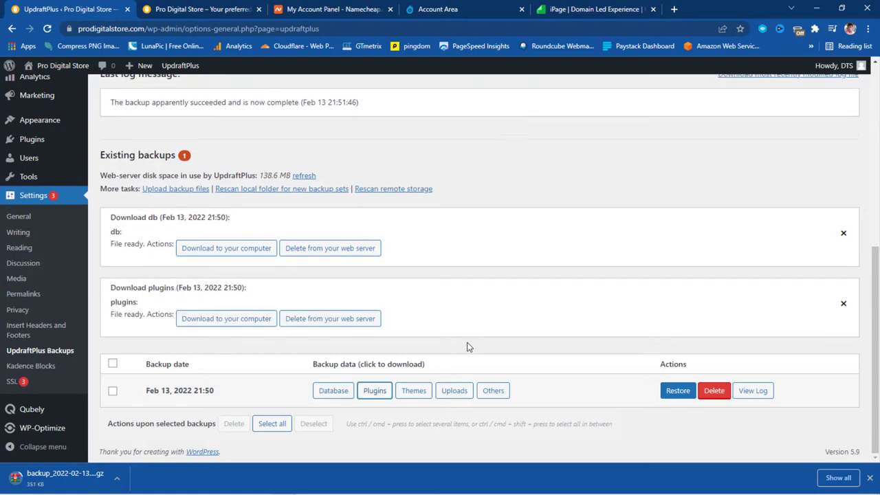
click(236, 321)
Download the Themes, Uploads and Others backup parts, then close the download bar
click(414, 390)
click(453, 390)
click(493, 391)
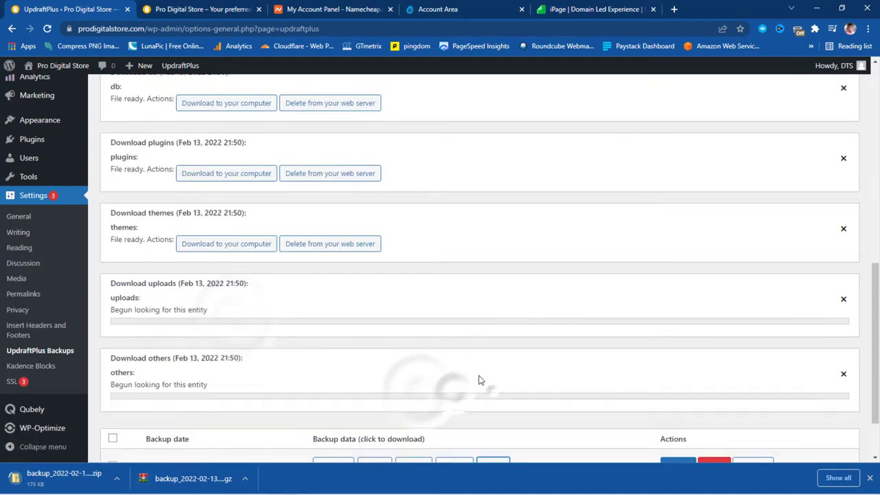
scroll(387, 365, up, 2)
scroll(333, 368, down, 1)
scroll(334, 368, down, 2)
click(230, 318)
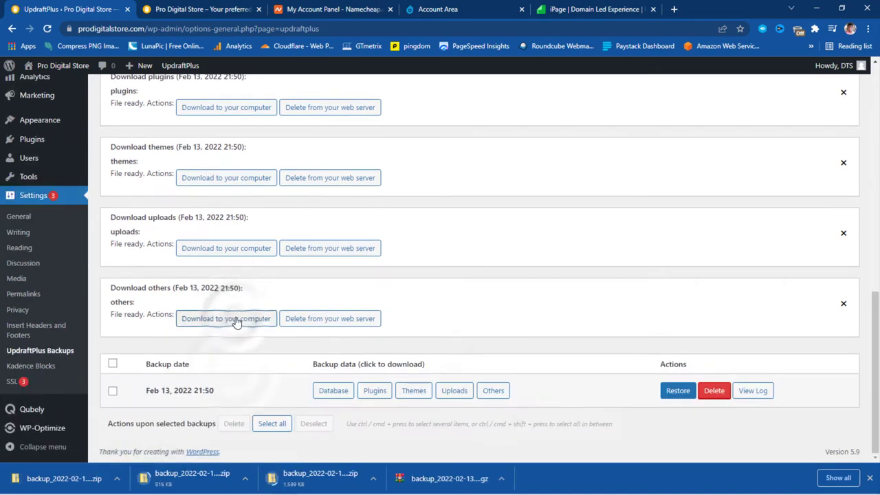
scroll(481, 295, up, 2)
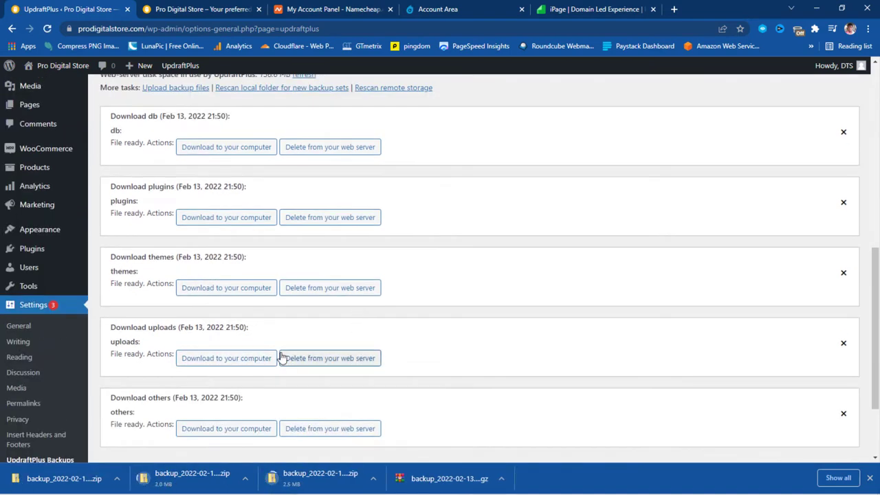
click(232, 358)
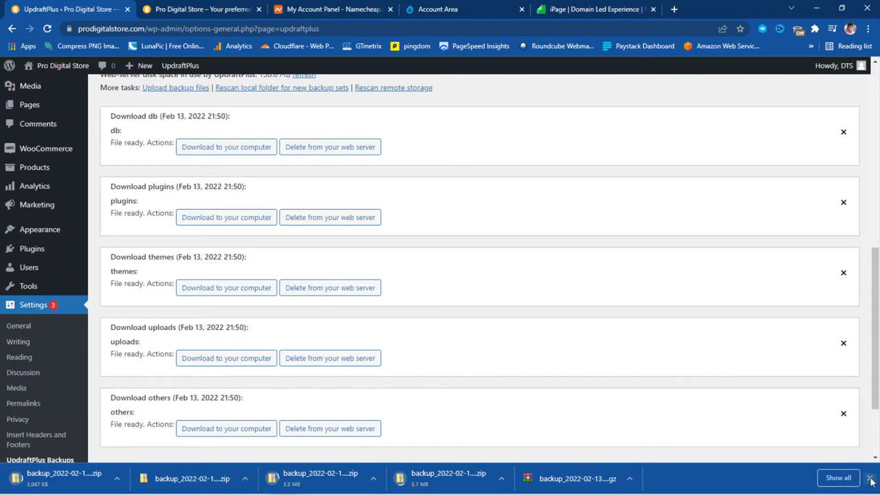
click(869, 478)
scroll(158, 172, up, 3)
click(307, 10)
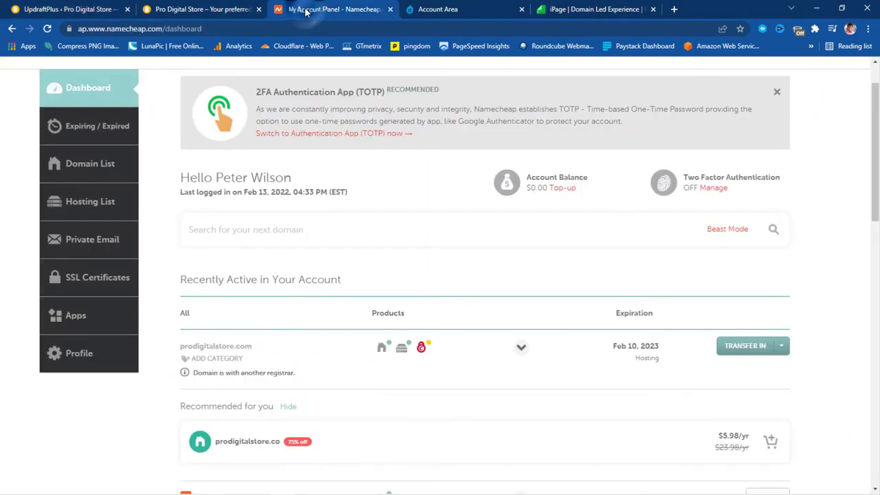
scroll(482, 182, down, 3)
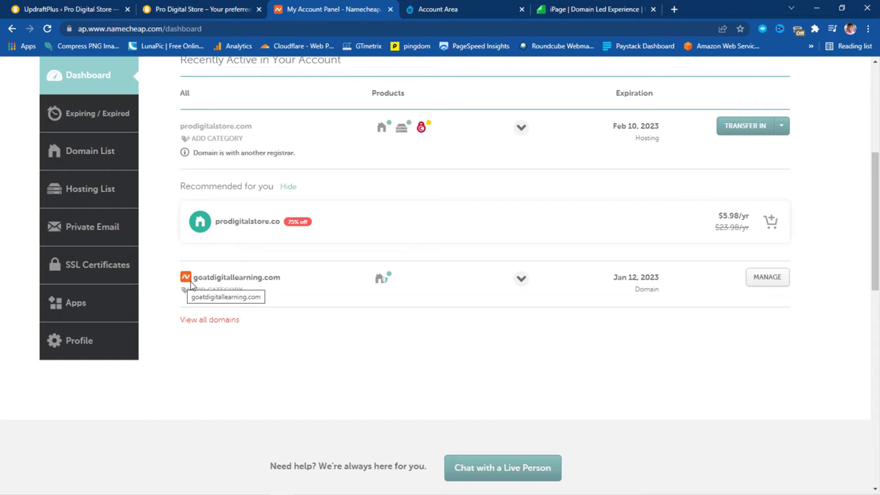
mouse_move(381, 284)
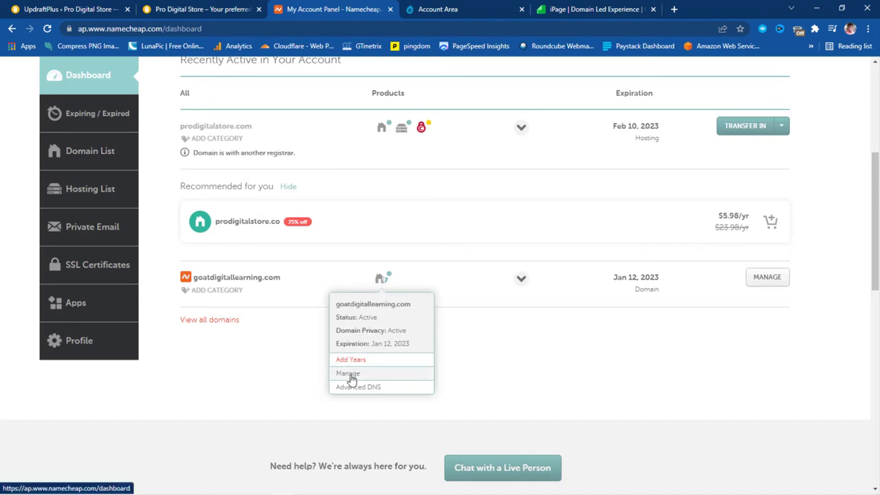
click(347, 373)
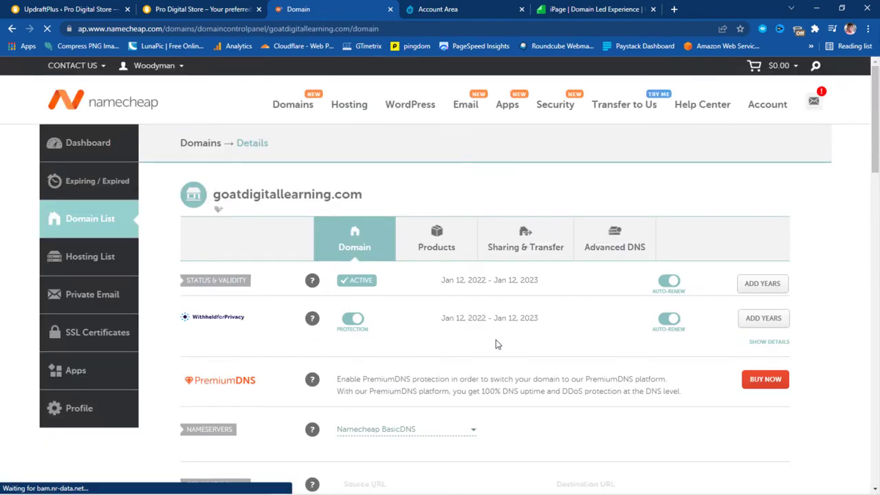
Set goatdigitallearning.com's nameservers to Namecheap Web Hosting DNS
scroll(561, 335, down, 3)
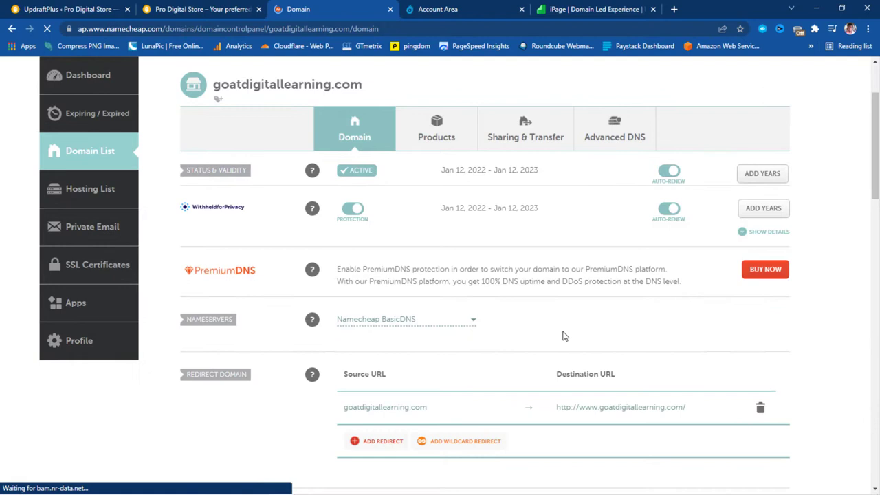
click(467, 324)
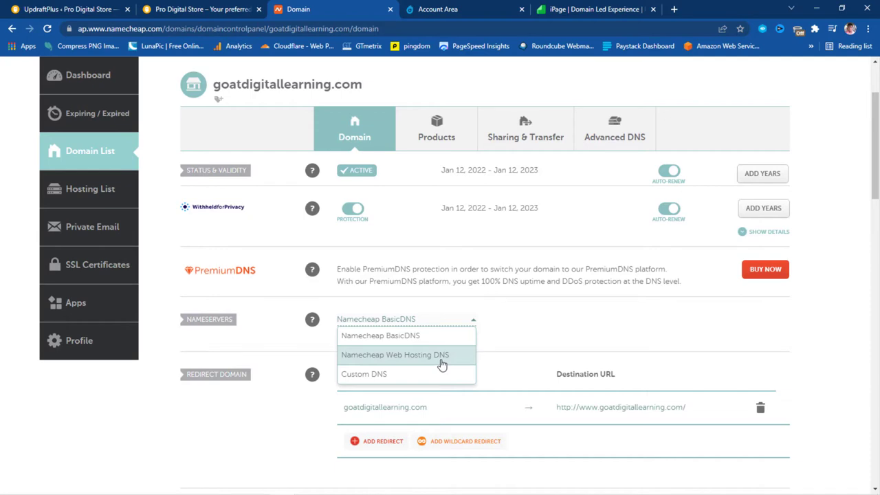
click(442, 355)
scroll(554, 346, down, 5)
scroll(558, 342, down, 7)
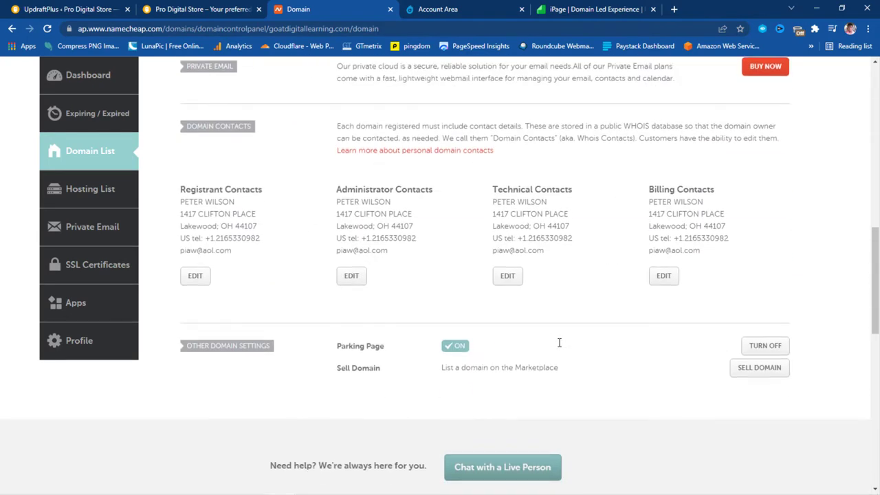
scroll(558, 347, up, 7)
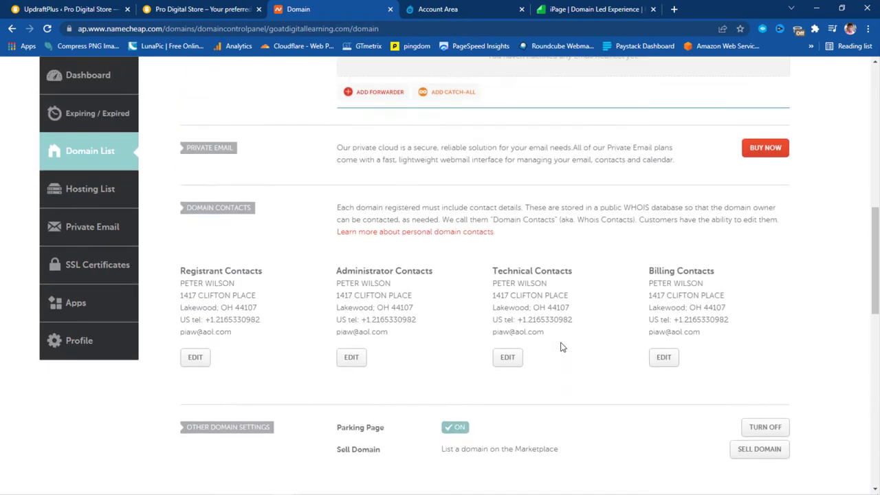
scroll(561, 342, up, 4)
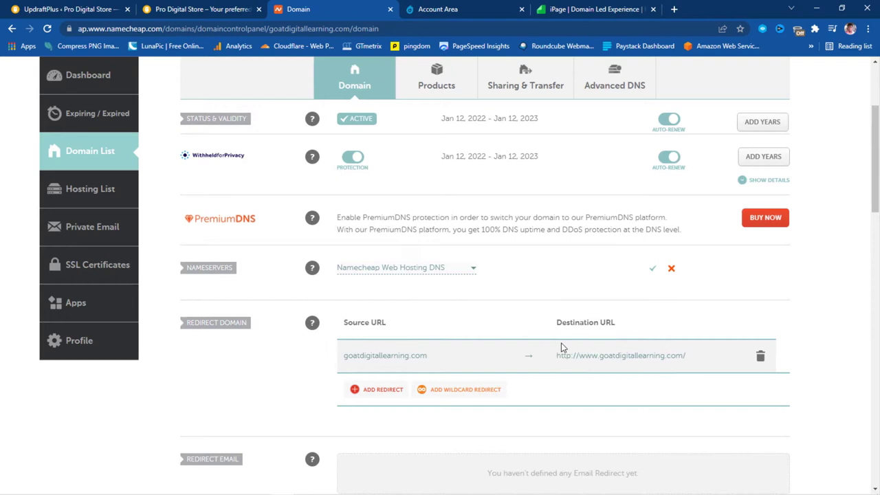
Switch to the Dynadot tab and sign in to the account
scroll(561, 347, up, 3)
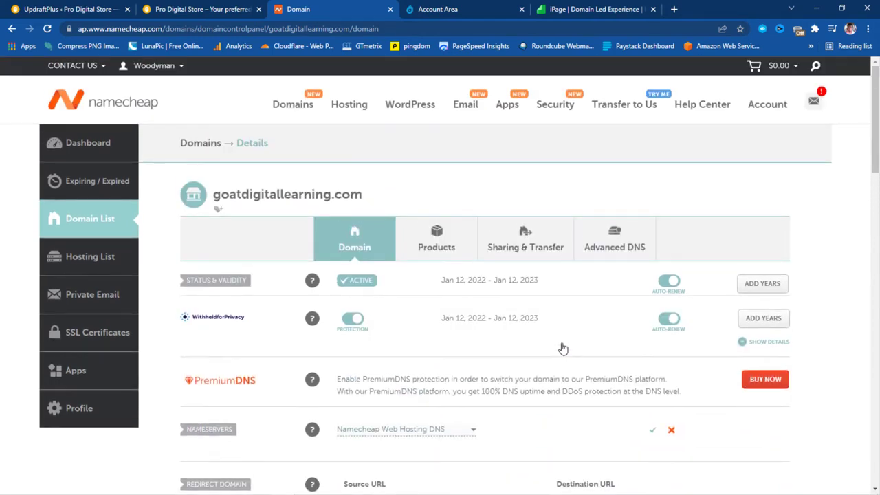
scroll(563, 349, down, 3)
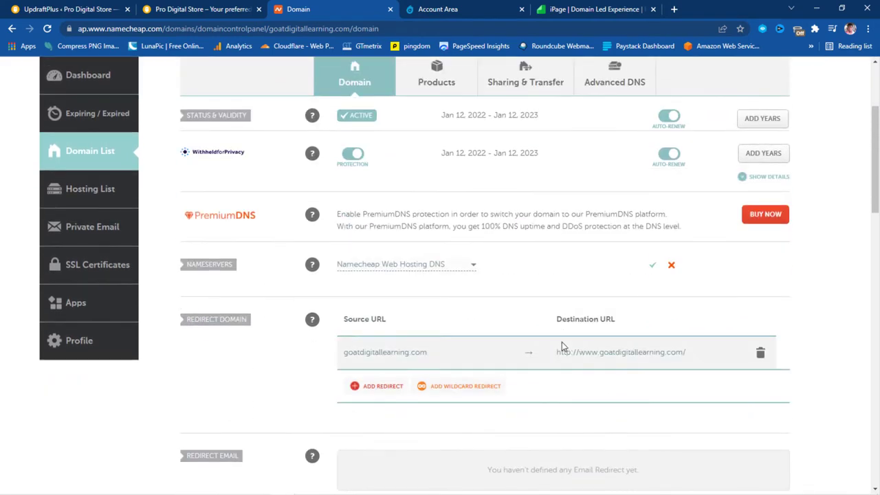
click(460, 9)
click(426, 288)
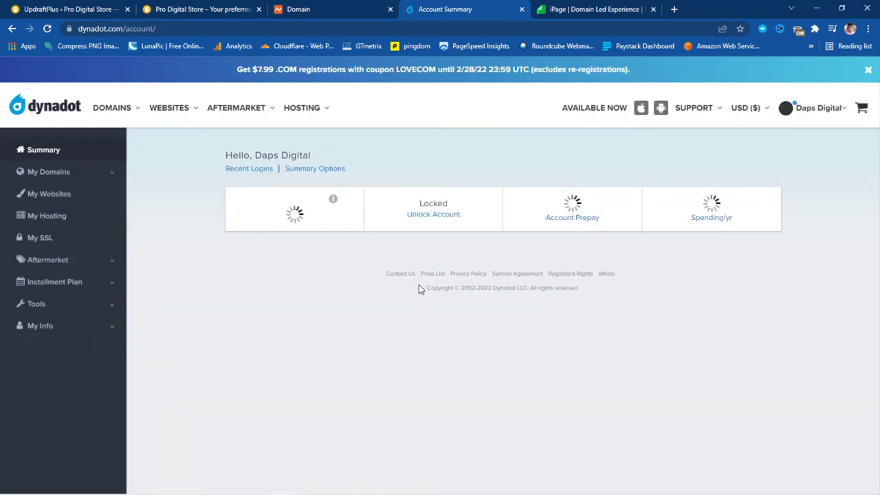
Search 'namecheap nameservers' in a new tab and open Namecheap's hosting nameservers article
click(675, 9)
click(660, 28)
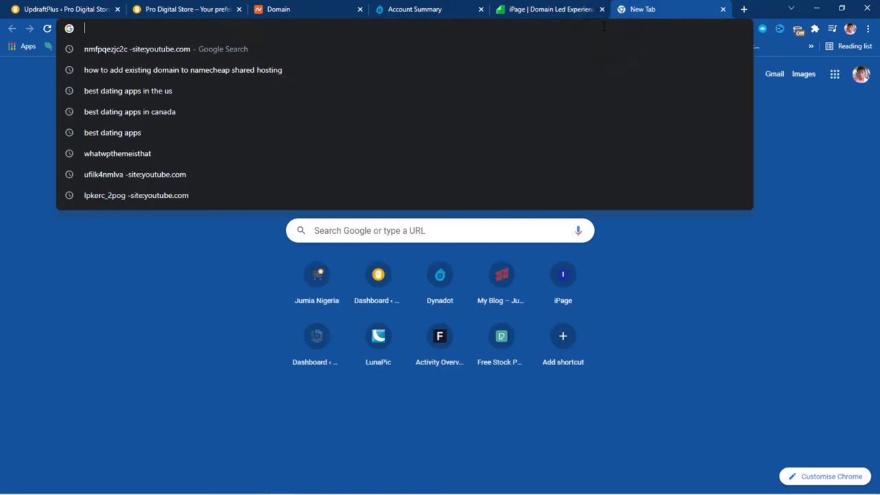
text(namecheap)
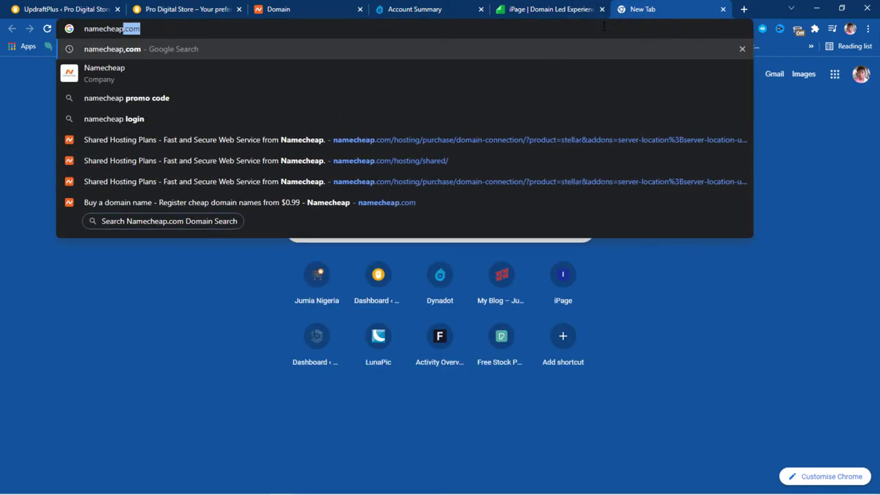
text( namese)
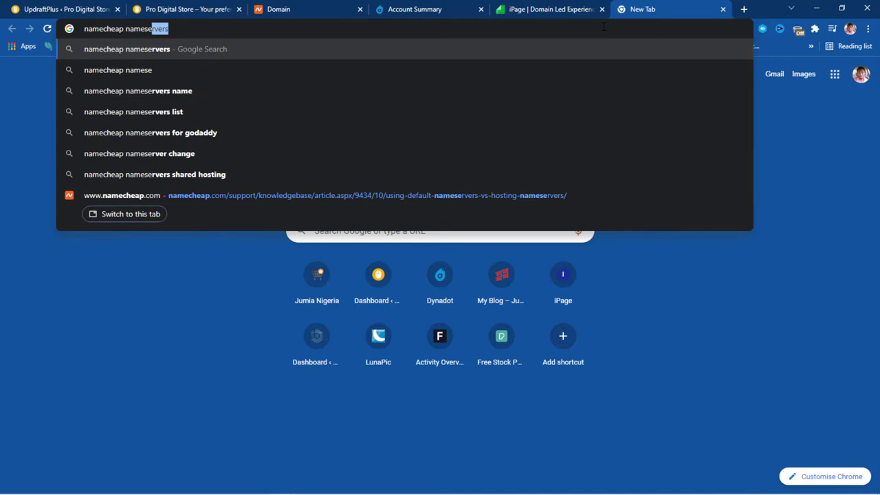
key(Return)
click(203, 180)
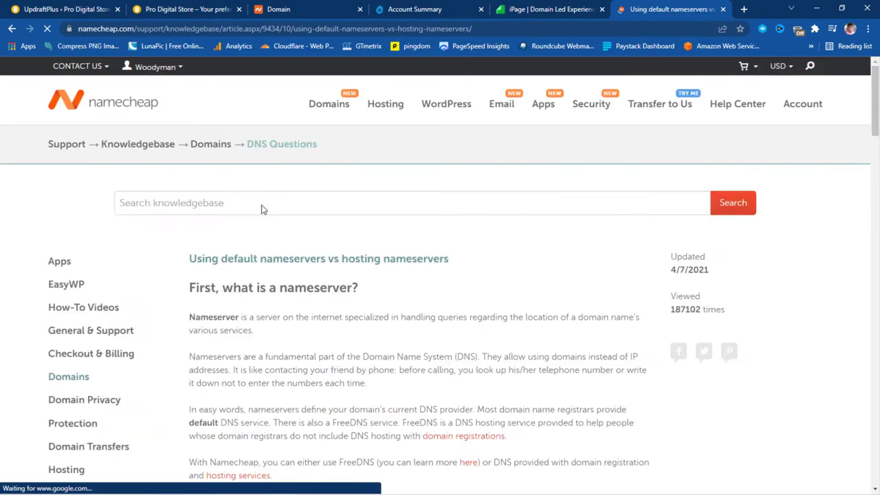
Copy dns1.namecheaphosting.com from the article and return to the Dynadot account summary
scroll(453, 222, down, 5)
scroll(457, 217, down, 3)
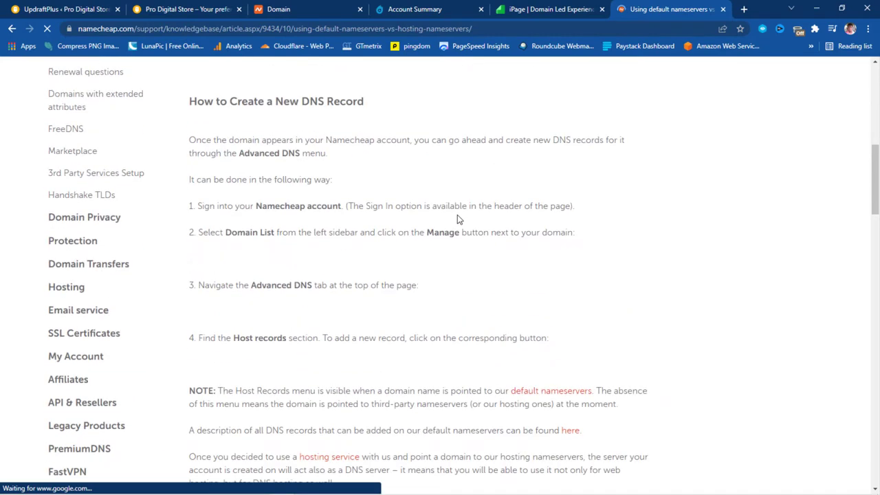
scroll(511, 196, down, 3)
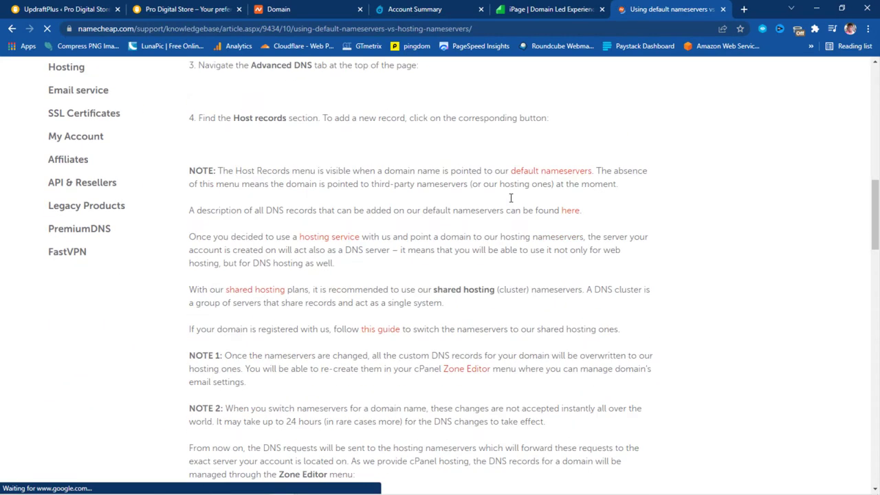
scroll(511, 203, down, 4)
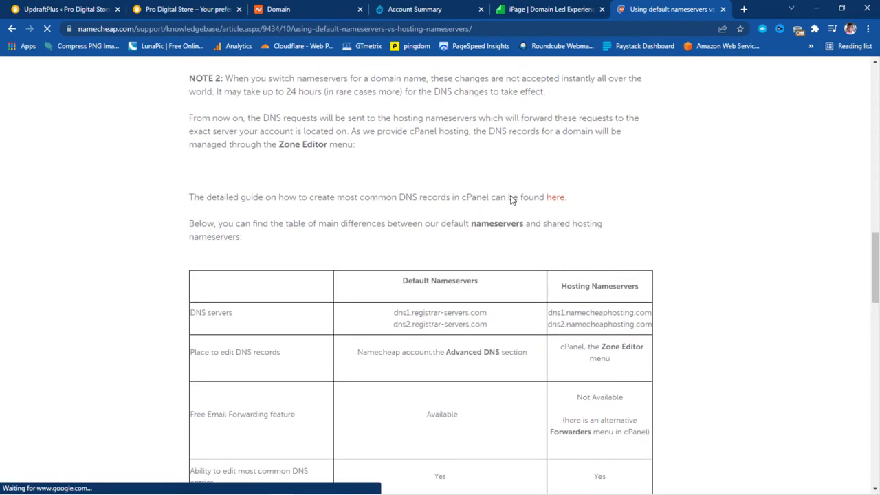
scroll(511, 196, down, 1)
scroll(511, 196, down, 1)
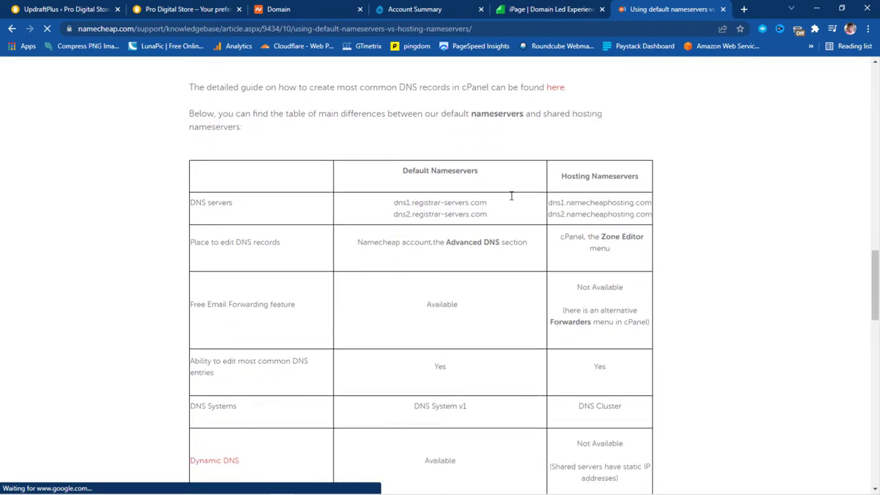
scroll(511, 196, up, 5)
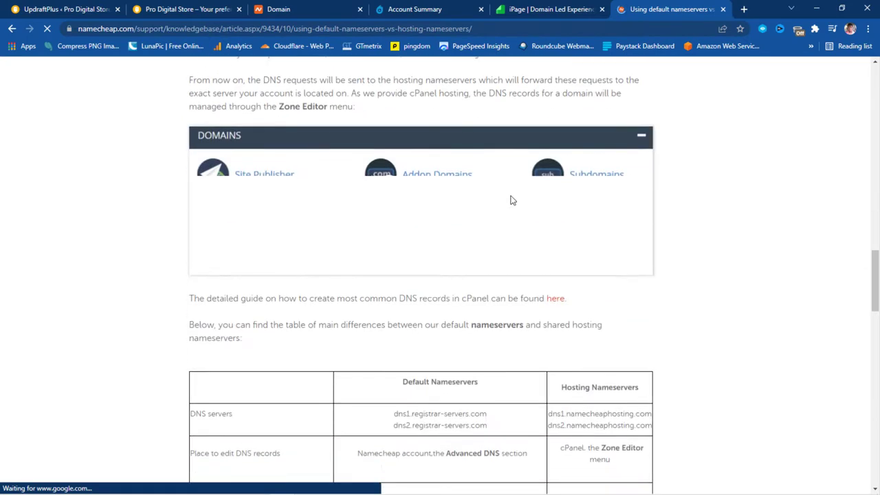
scroll(510, 198, down, 6)
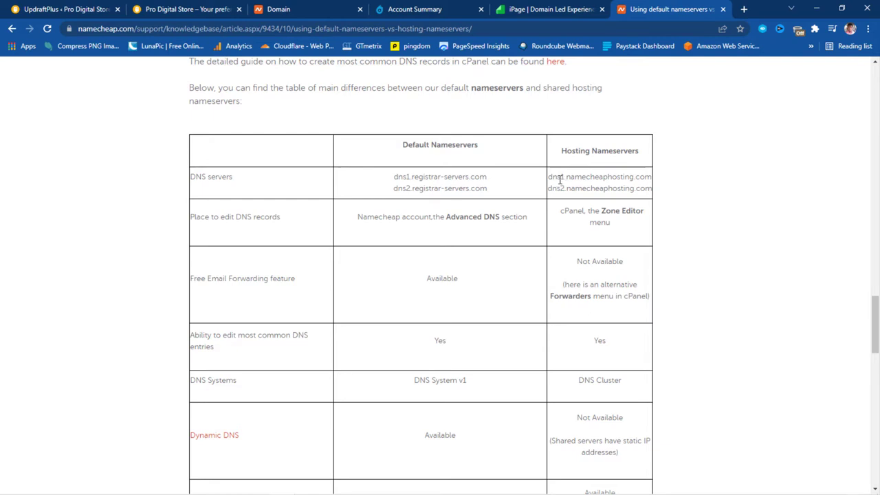
drag(551, 176, 647, 178)
right_click(648, 178)
click(660, 184)
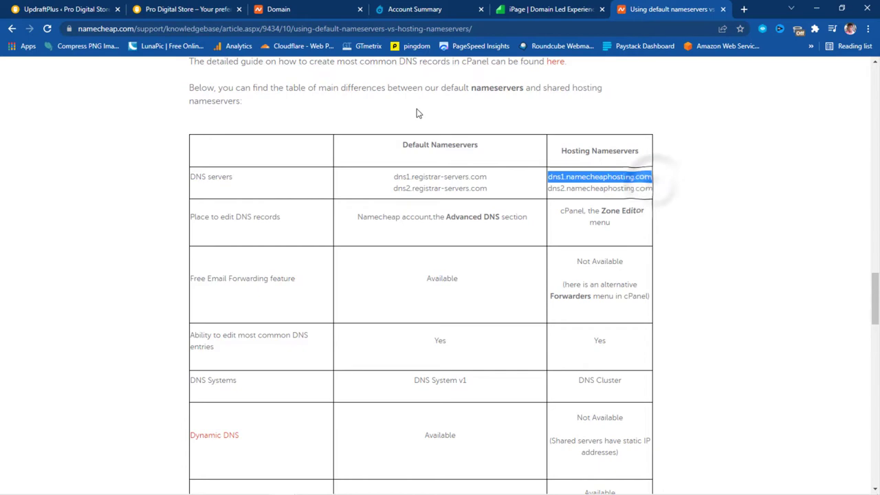
click(422, 12)
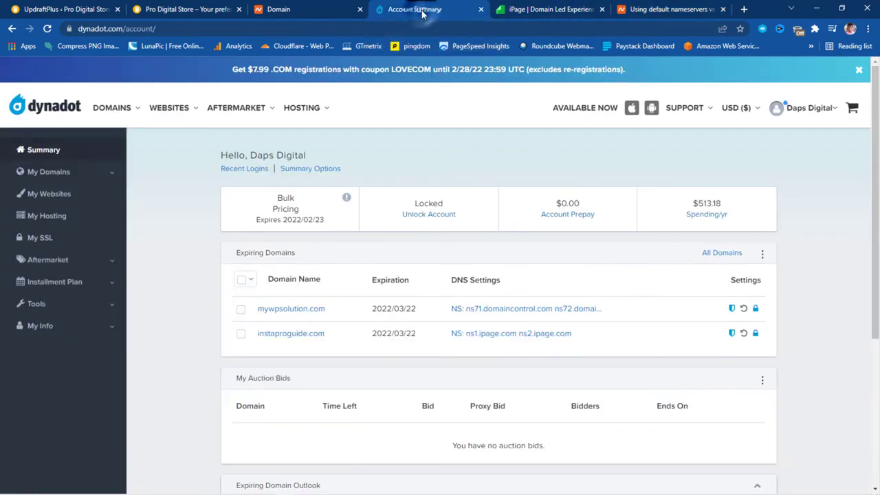
Open prodigitalstore.com's name server settings and paste dns1.namecheaphosting.com into the first field
click(48, 171)
click(60, 193)
scroll(242, 249, down, 4)
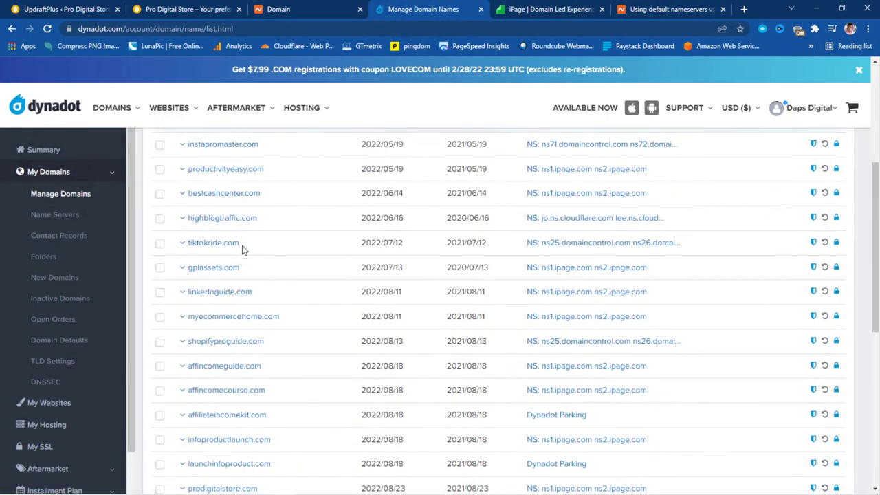
scroll(242, 250, down, 3)
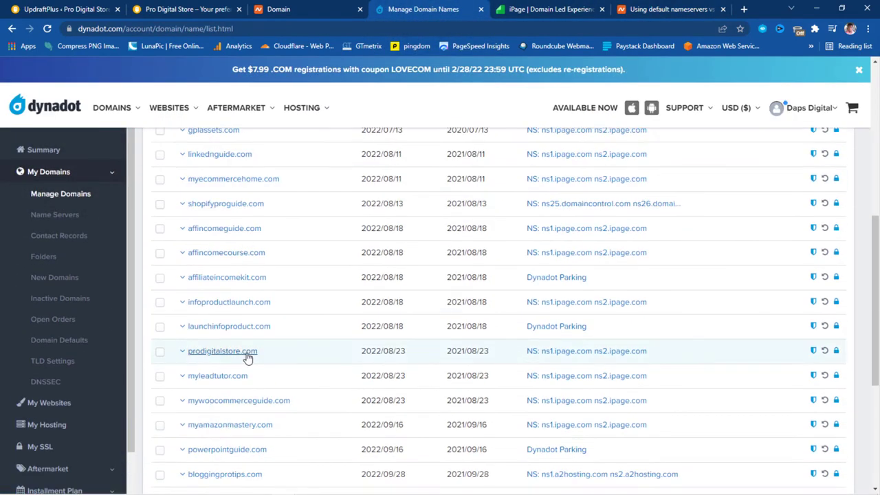
click(572, 357)
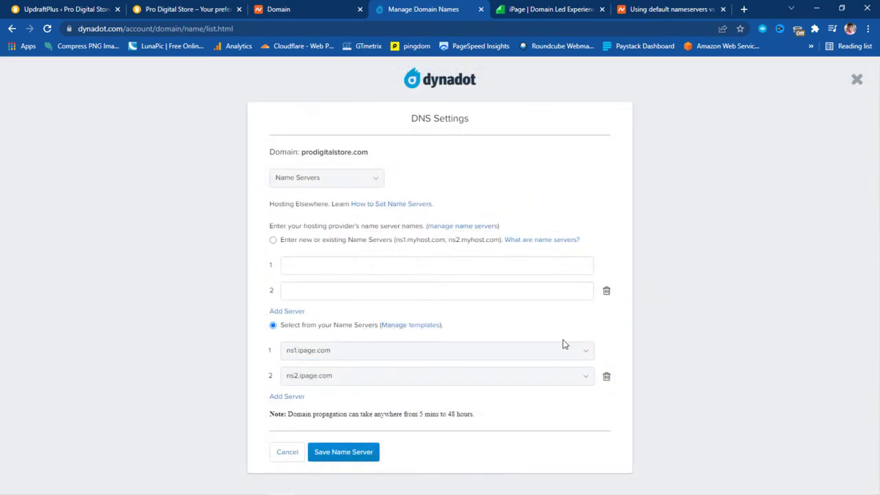
click(305, 266)
right_click(306, 268)
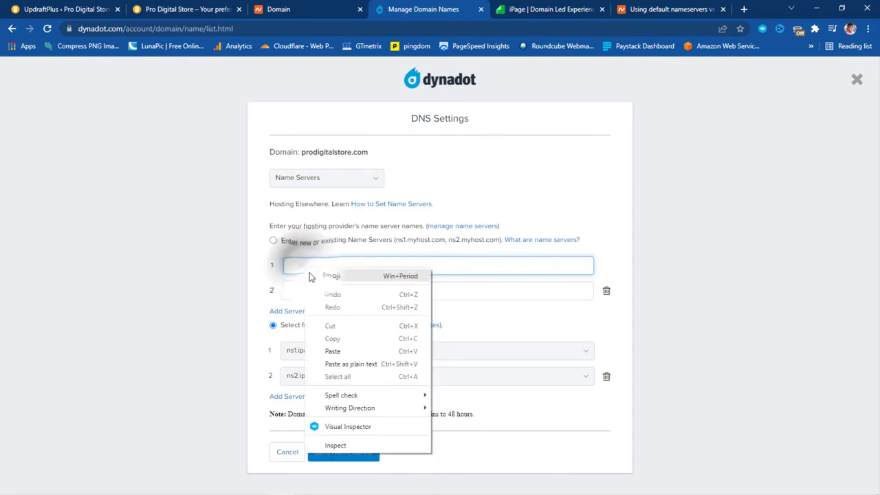
click(332, 351)
Enter dns2.namecheaphosting.com in the second field and save the name servers
click(289, 291)
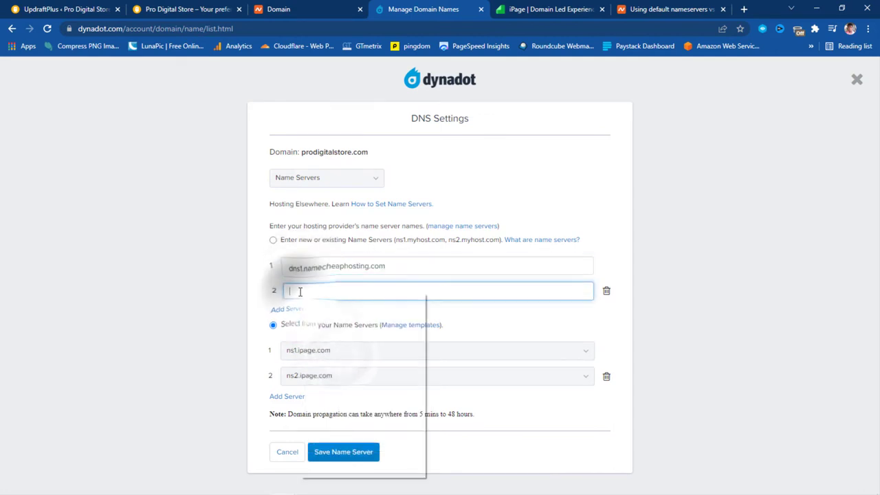
right_click(299, 294)
click(634, 10)
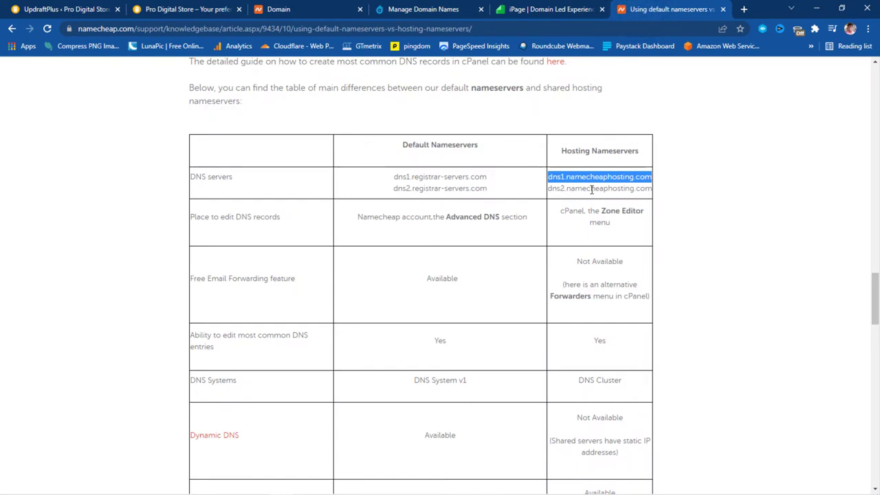
click(406, 10)
key(ctrl+v)
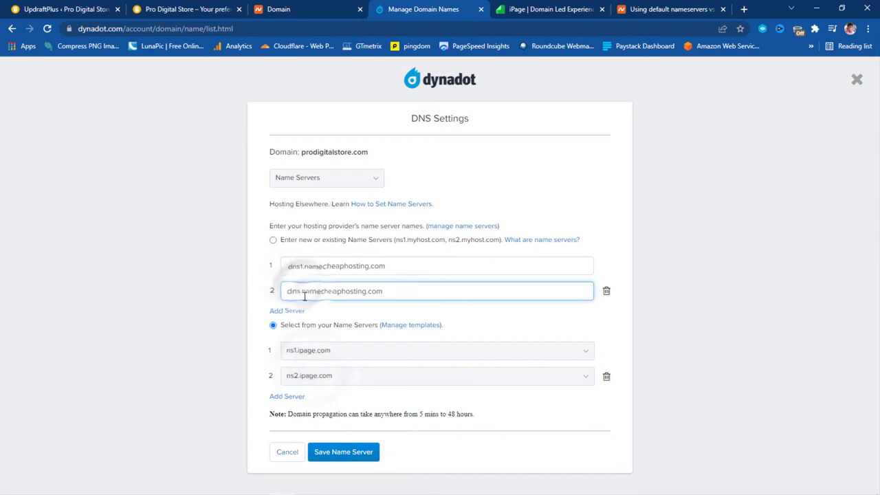
click(298, 290)
key(BackSpace)
text(2)
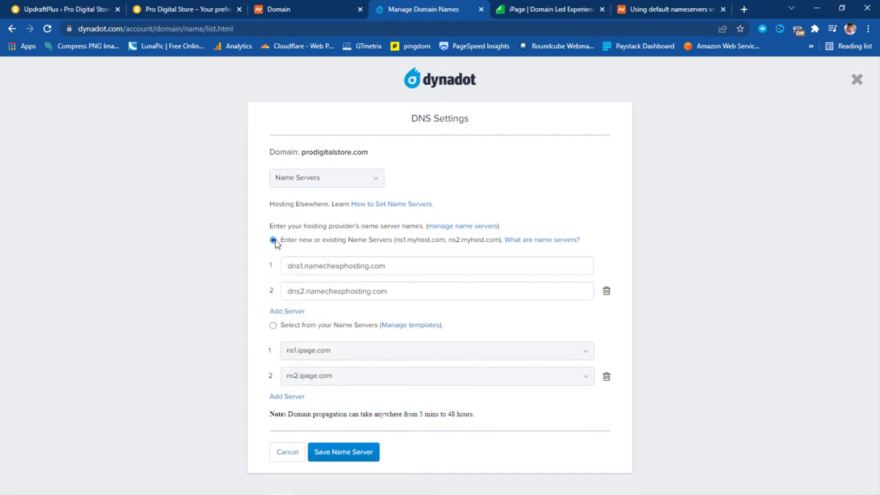
click(342, 453)
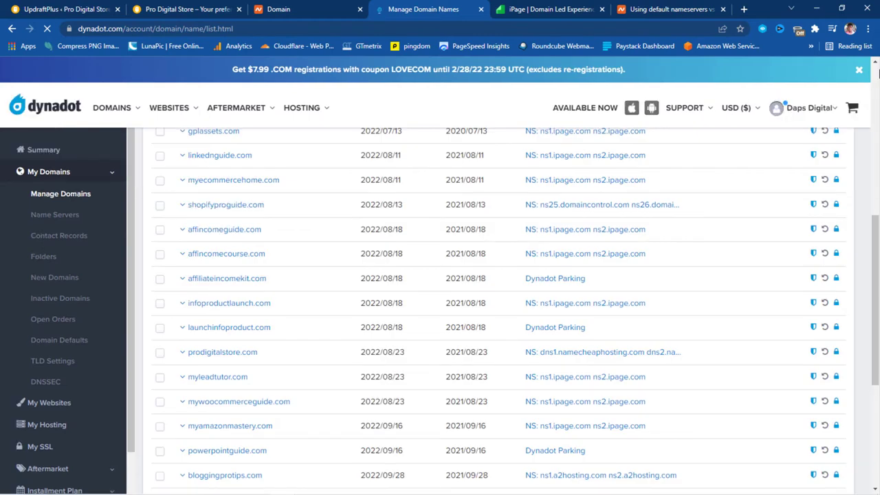
click(744, 9)
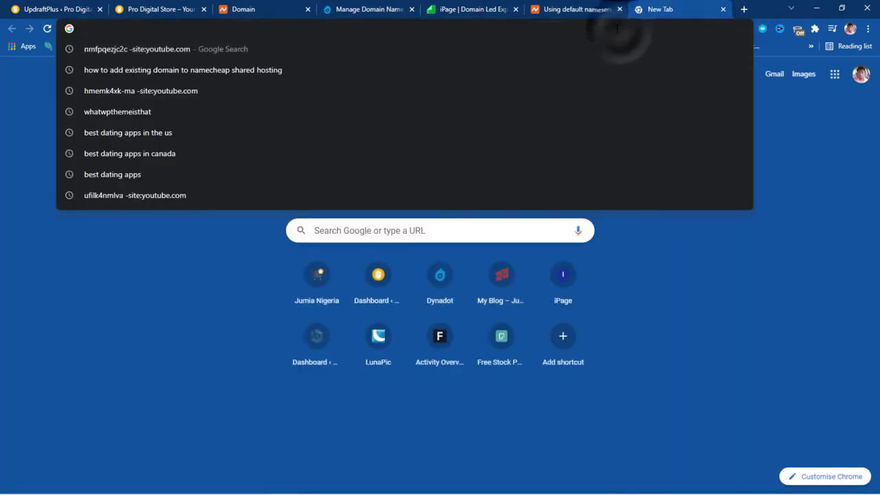
Open dnschecker.org and paste the Pro Digital Store's web address into the domain box
text(dnschecker.org)
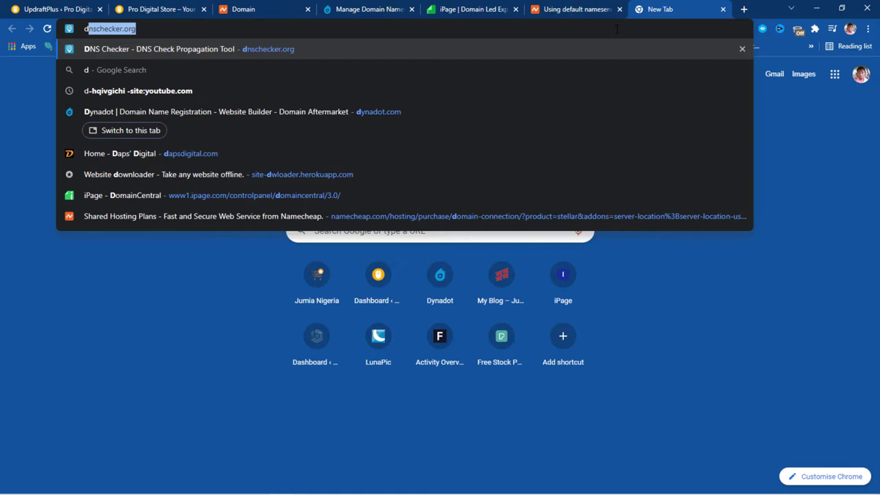
key(Return)
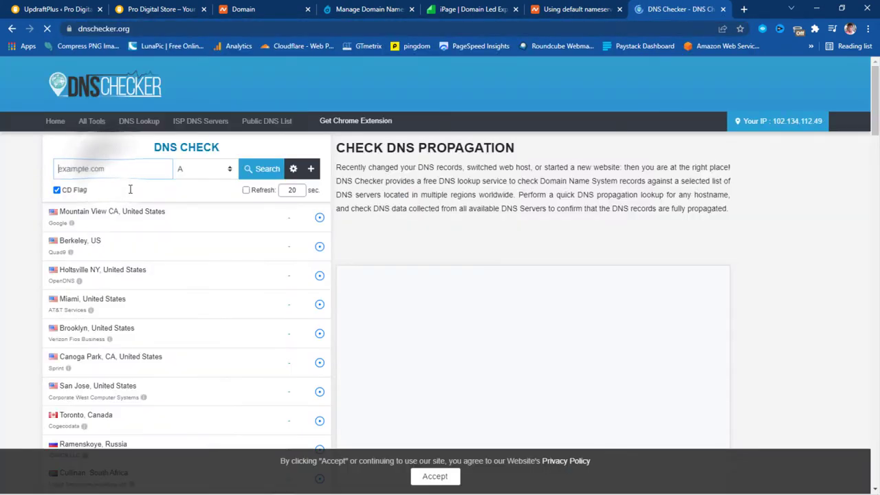
right_click(109, 171)
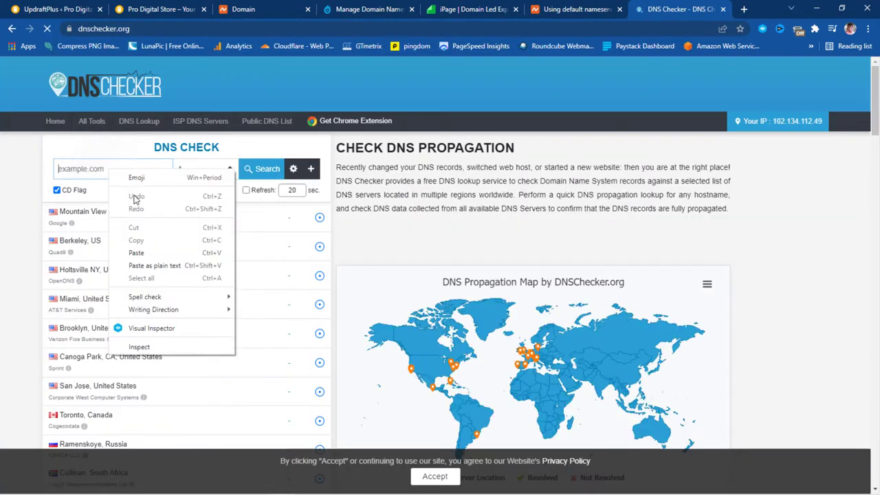
click(136, 252)
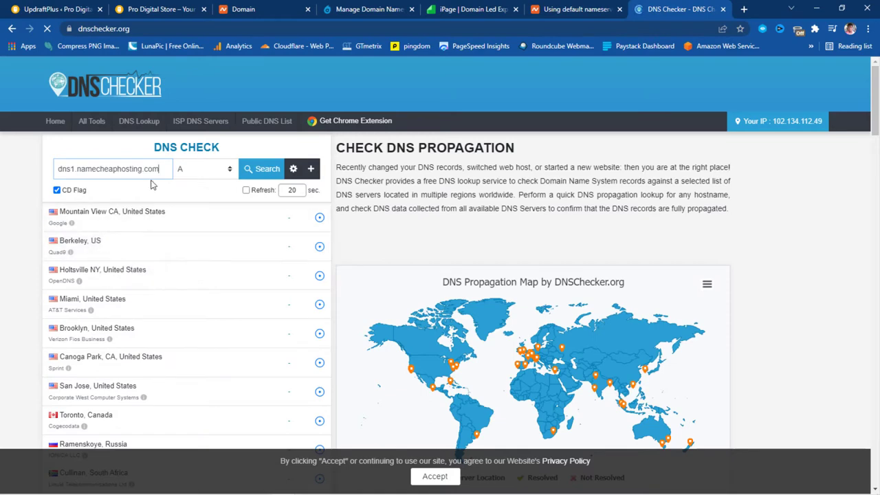
click(182, 10)
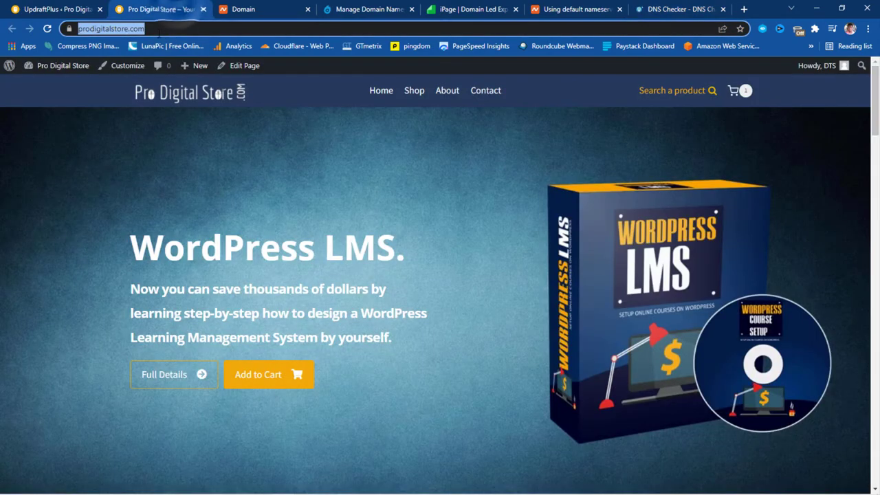
right_click(131, 29)
click(158, 105)
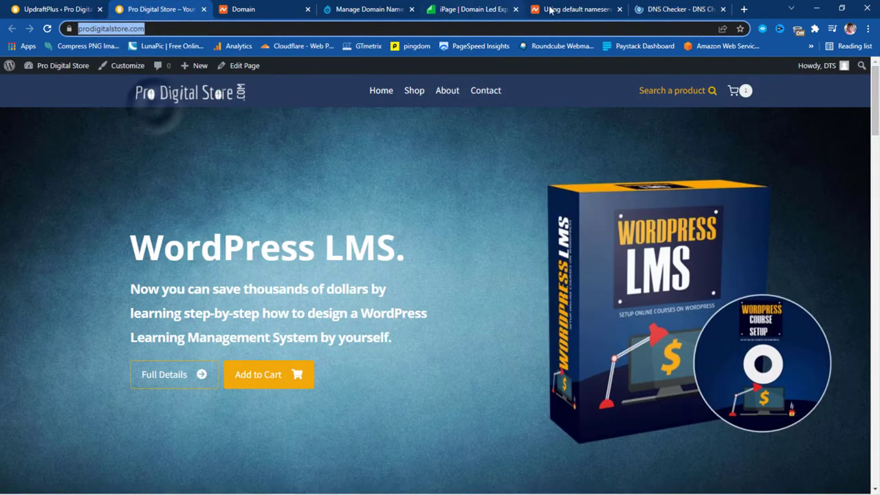
key(ctrl+9)
drag(58, 170, 57, 169)
key(ctrl+v)
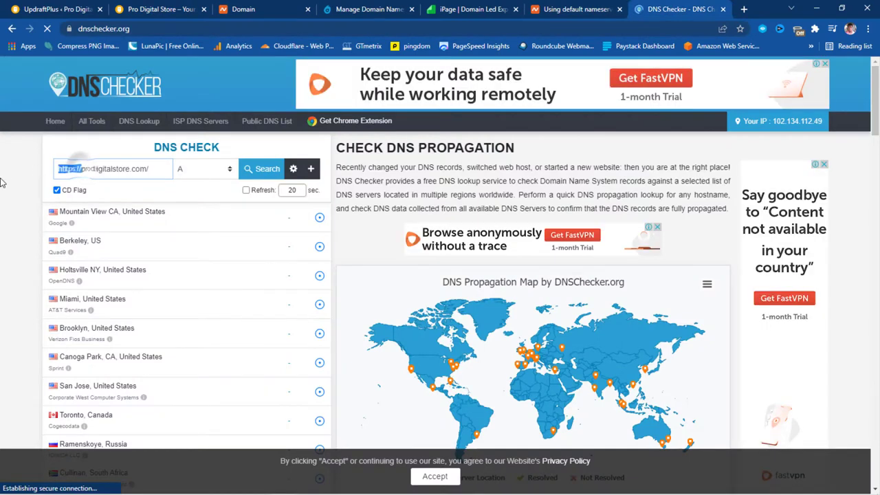
Trim the entry to prodigitalstore.com and run an NS record propagation check
key(BackSpace)
key(End)
key(BackSpace)
click(199, 169)
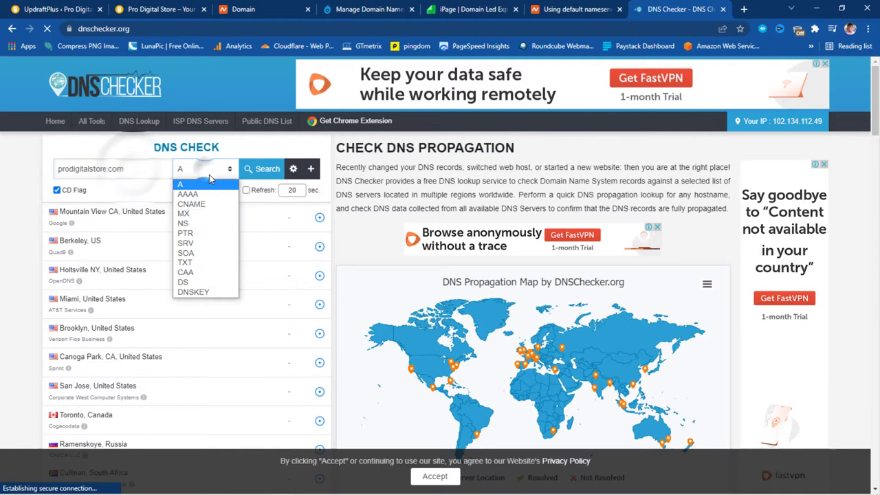
click(187, 221)
click(259, 170)
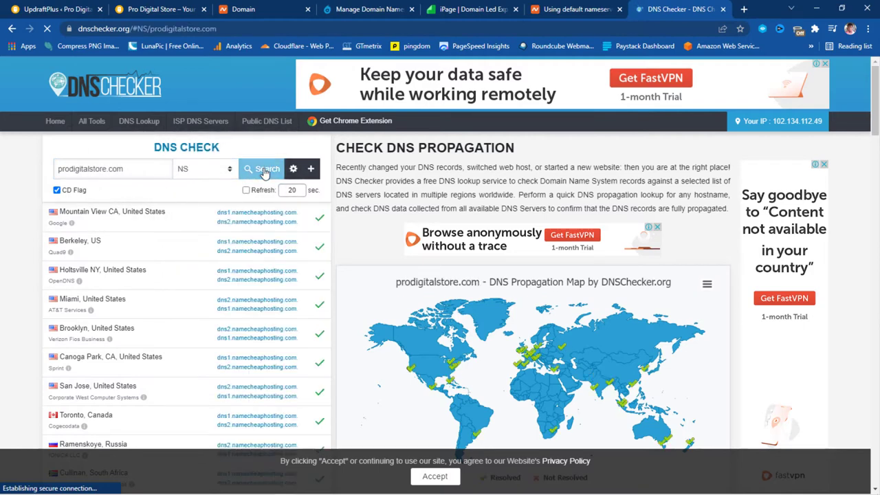
scroll(295, 214, down, 10)
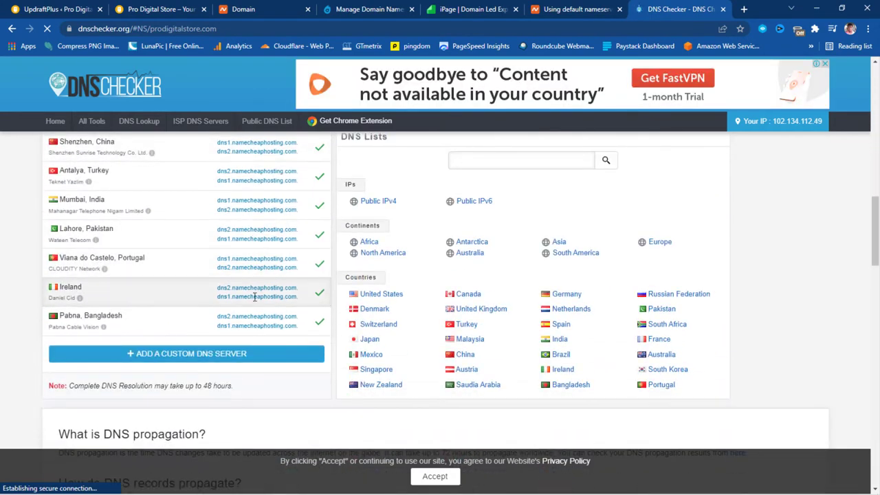
scroll(255, 313, up, 10)
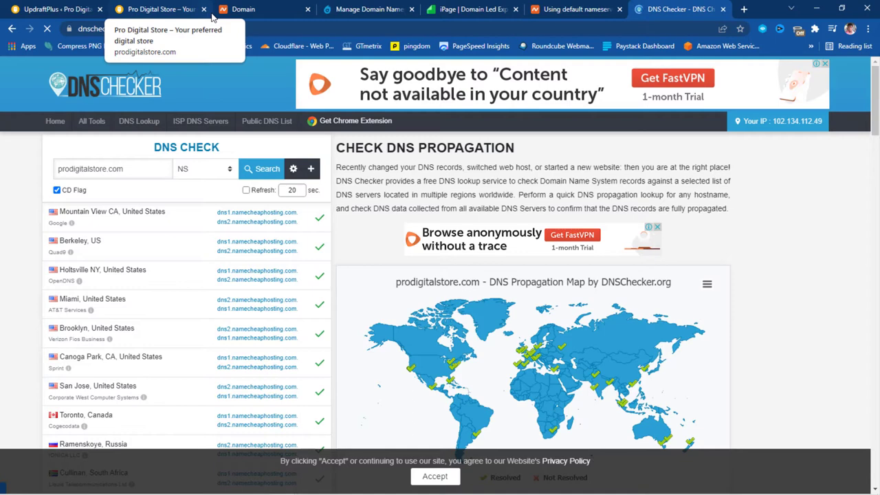
click(259, 7)
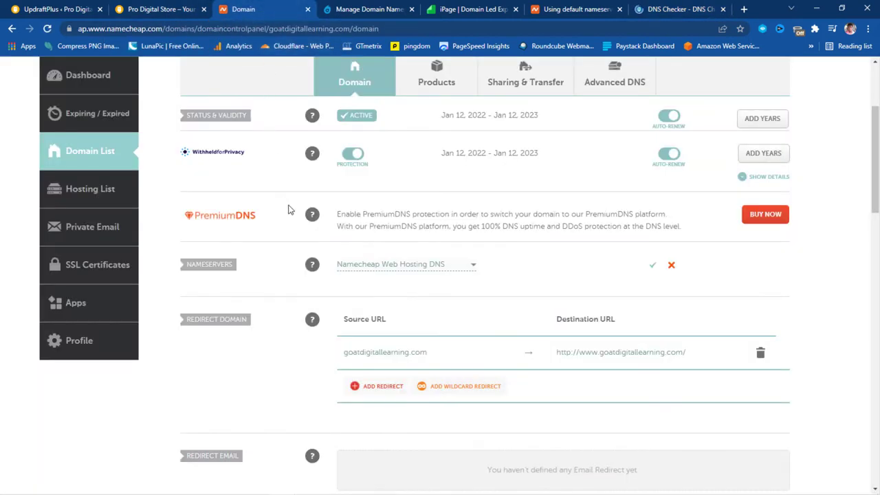
From the Namecheap dashboard, launch cPanel for the prodigitalstore.com Stellar hosting plan
scroll(301, 220, up, 3)
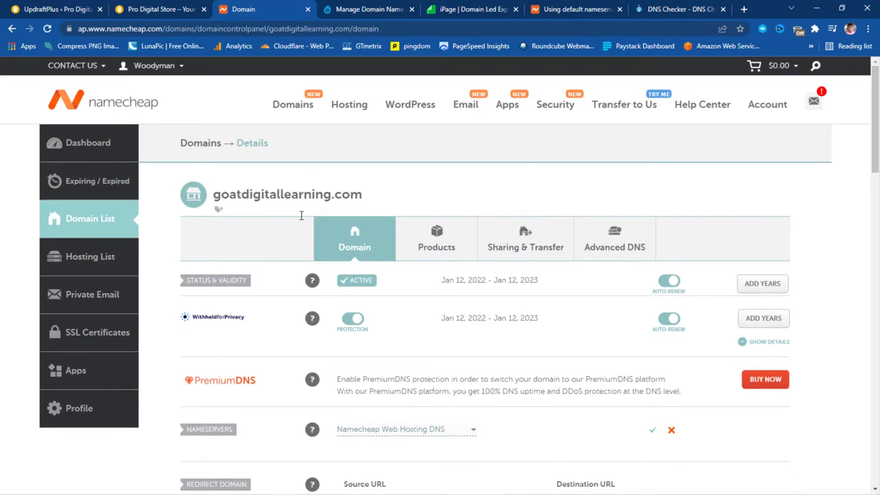
click(93, 148)
scroll(444, 246, down, 1)
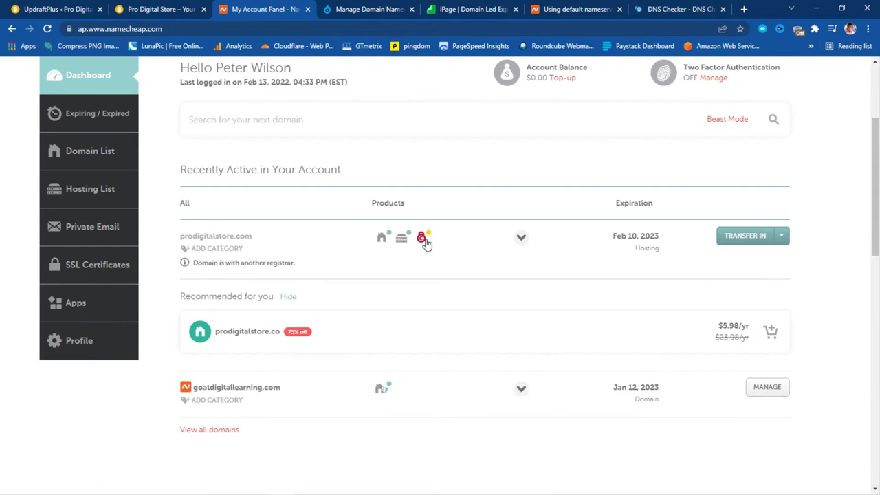
mouse_move(396, 244)
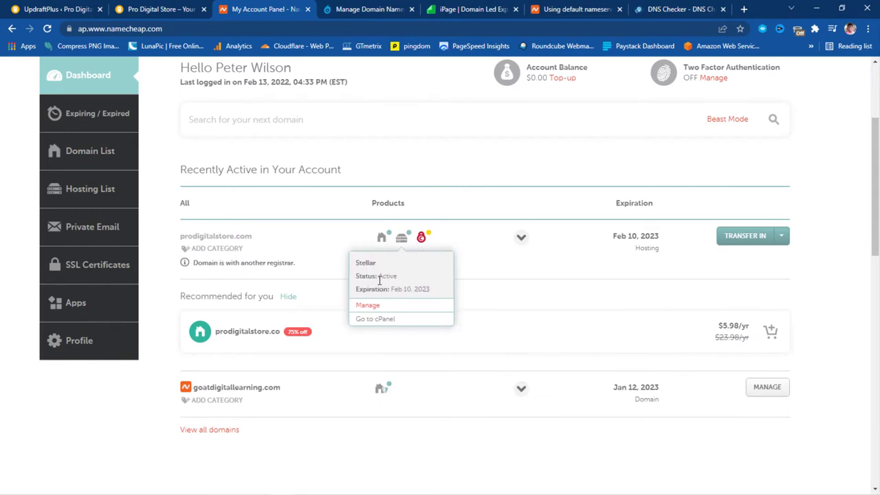
click(374, 319)
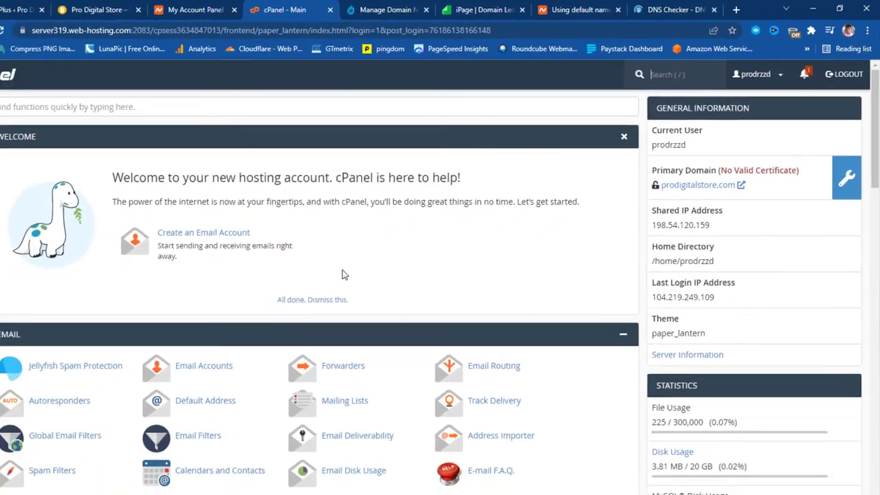
Link Namecheap SSL to the account and check the PositiveSSL certificate installing for prodigitalstore.com
text(name)
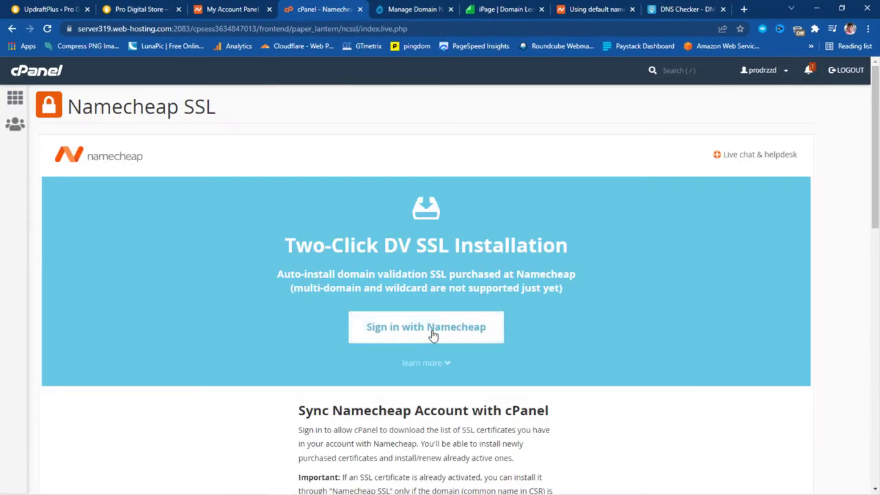
click(427, 328)
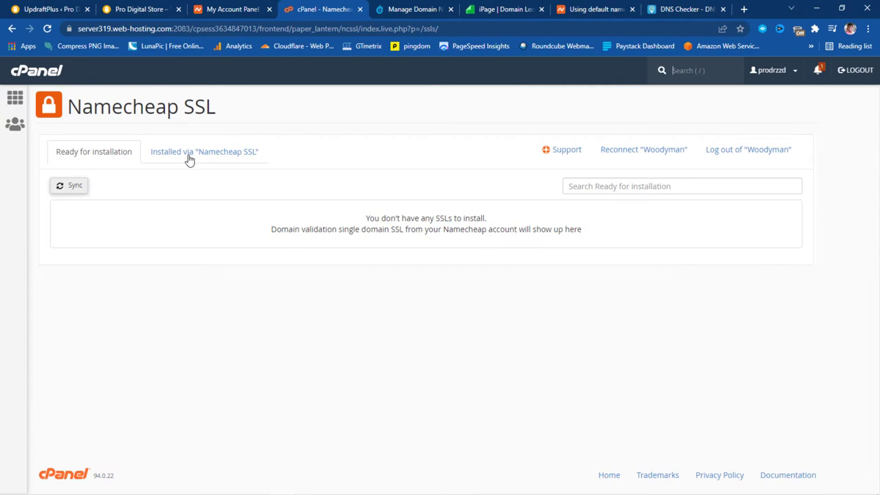
click(190, 158)
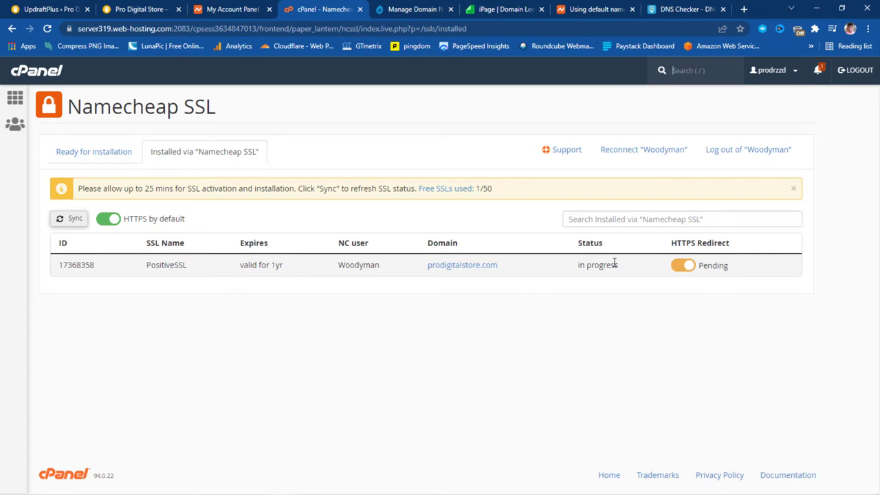
click(45, 75)
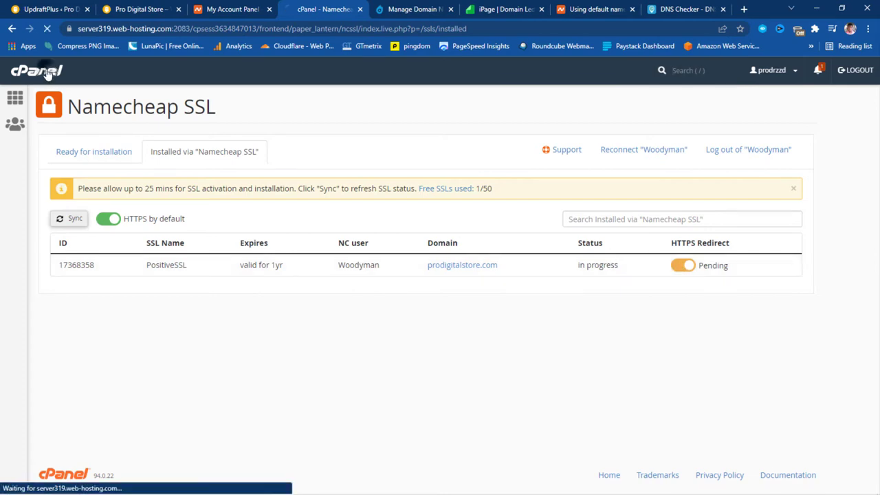
scroll(193, 237, down, 12)
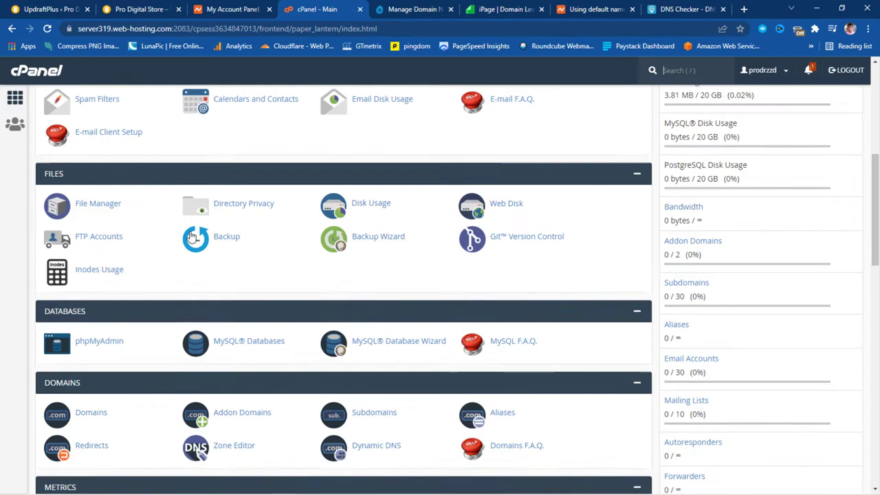
scroll(193, 237, down, 2)
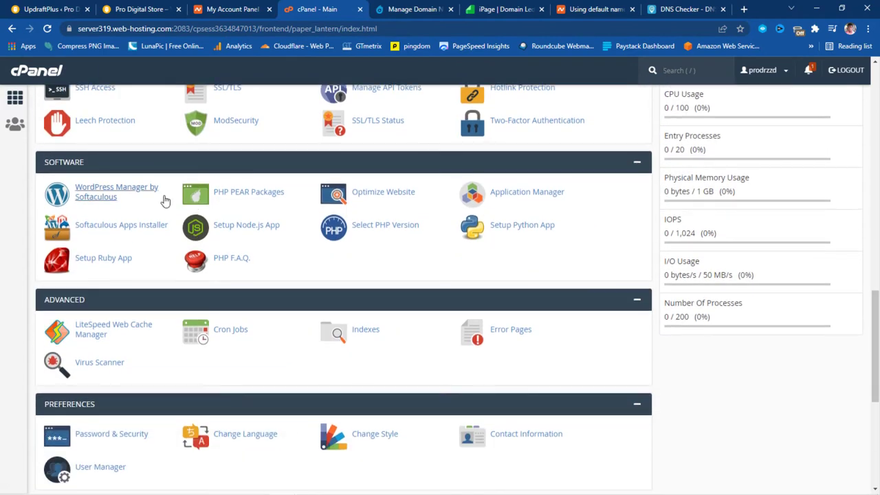
click(110, 230)
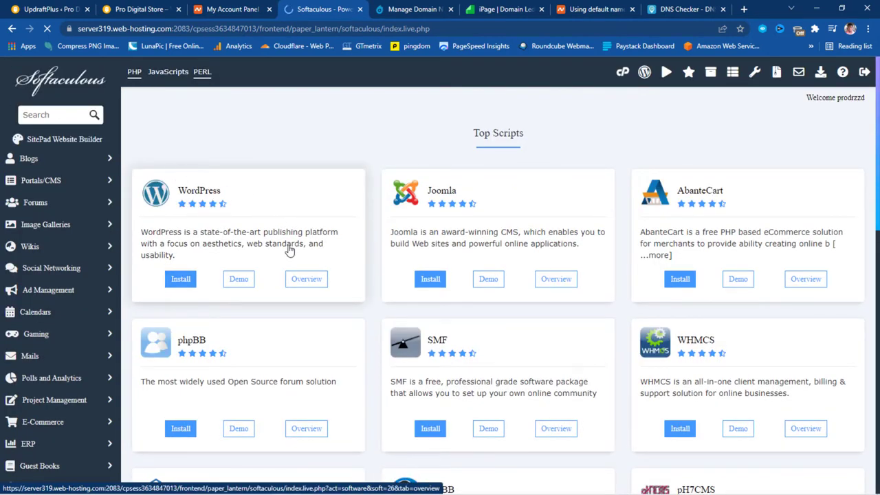
click(180, 279)
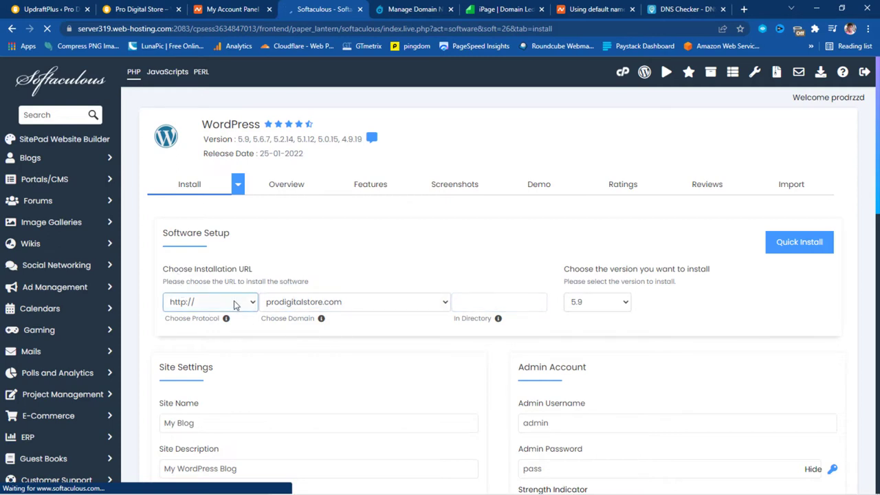
click(234, 304)
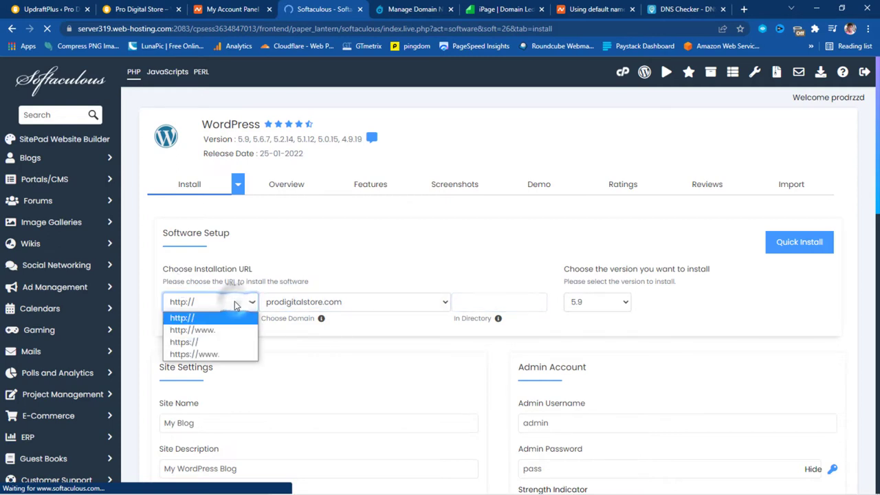
click(201, 342)
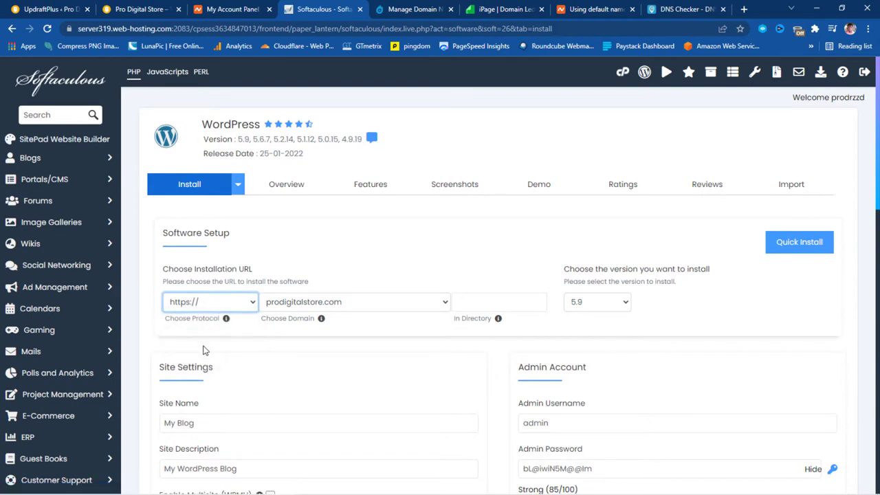
key(Tab)
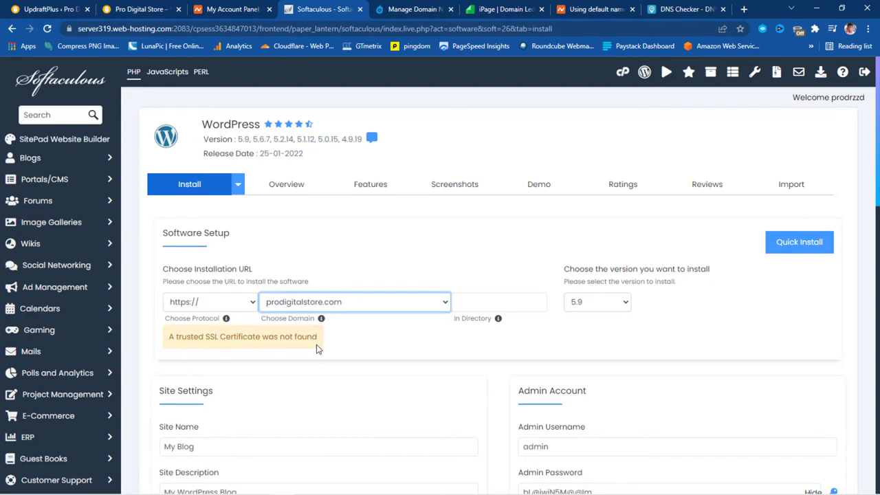
scroll(444, 337, down, 2)
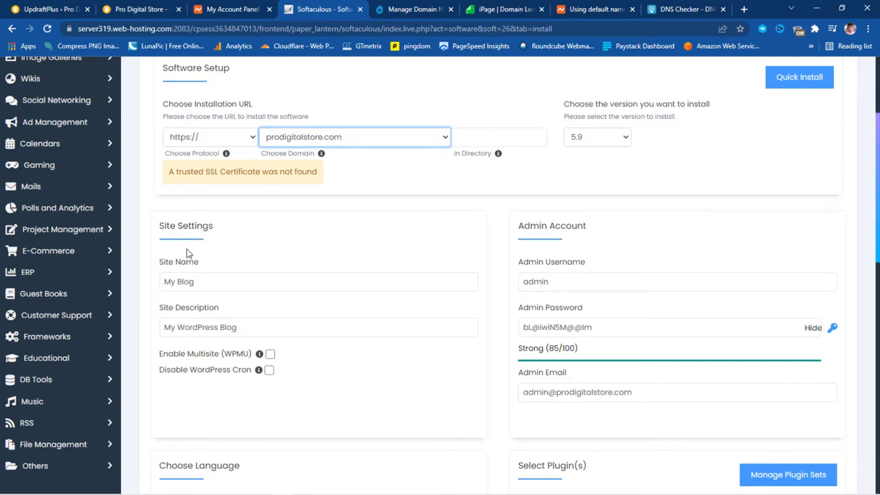
Keep the default site name and replace the admin password with a new one
click(194, 289)
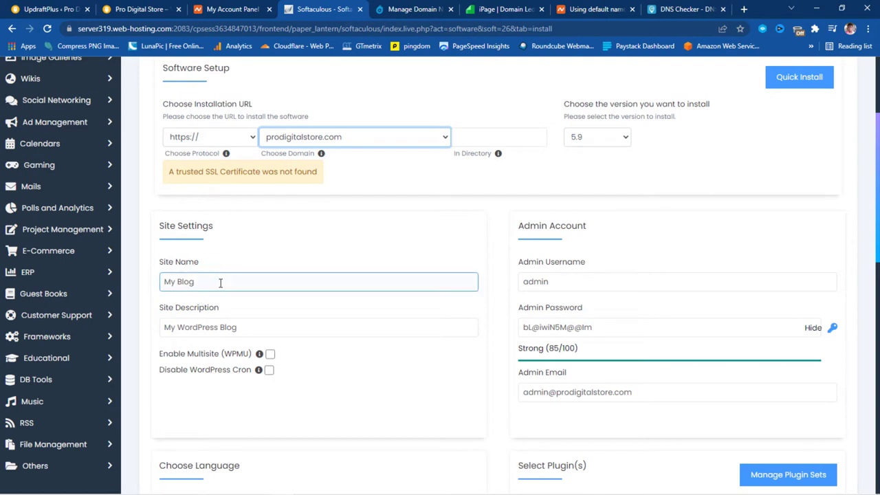
click(182, 271)
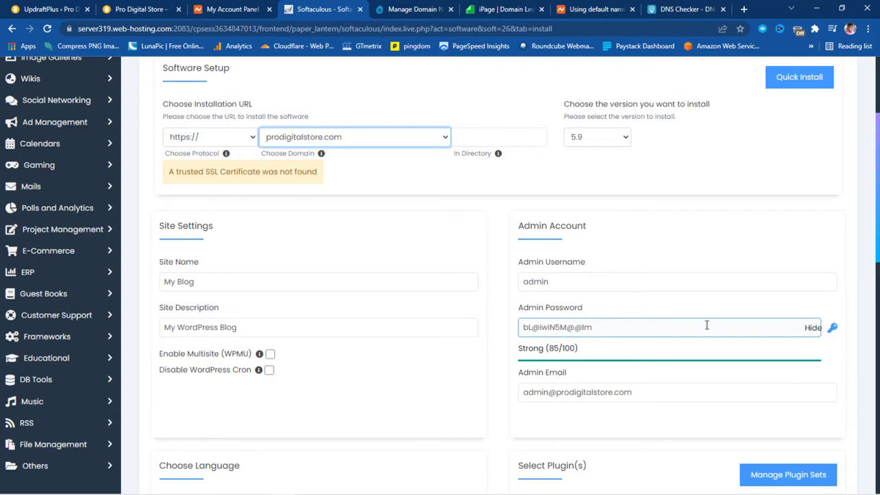
click(812, 328)
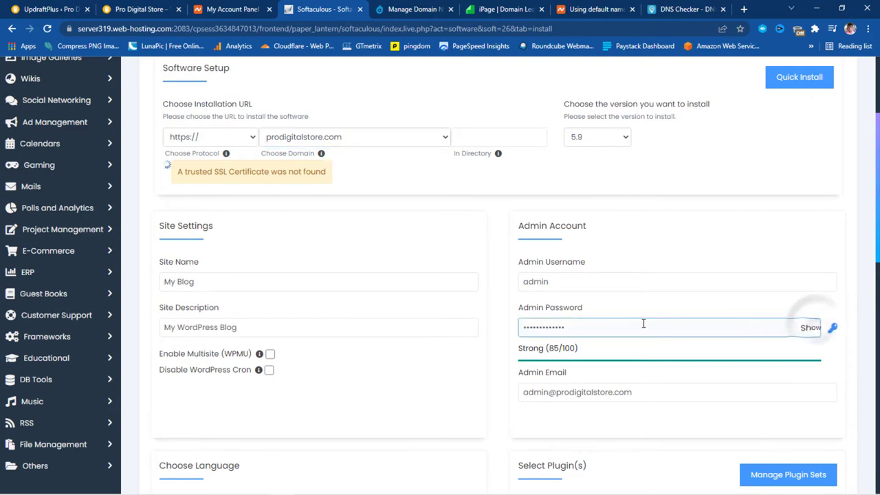
double_click(609, 327)
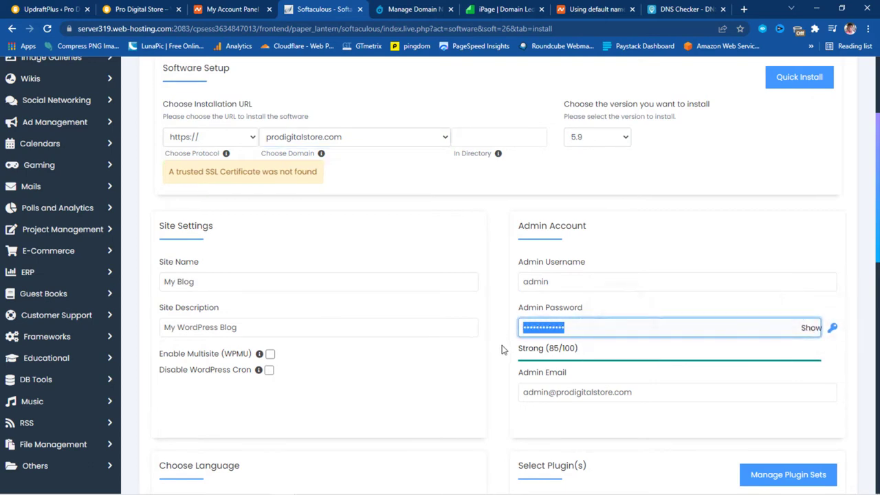
text(p)
key(ctrl+v)
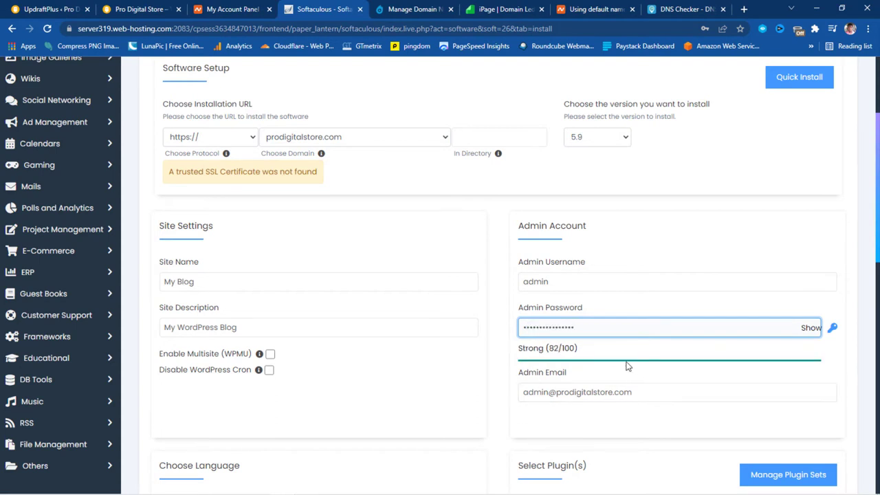
Exclude the Limit Login Attempts (Loginizer) plugin and run the WordPress installation
scroll(587, 367, down, 2)
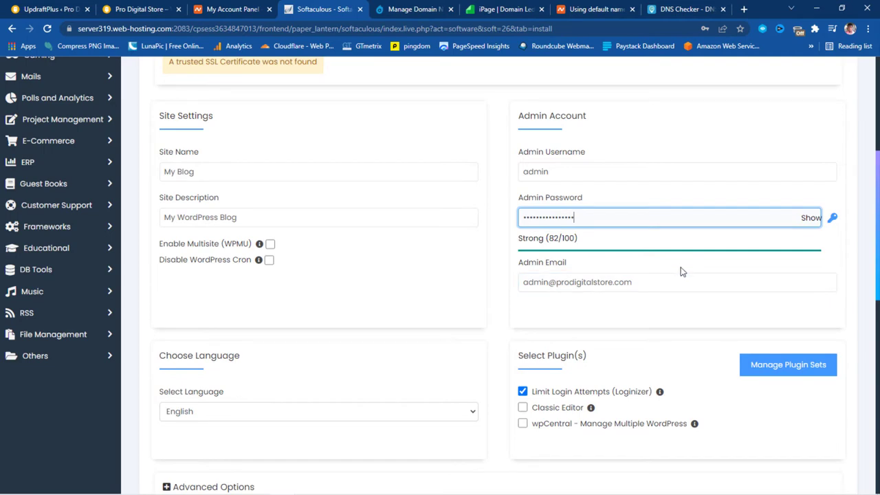
scroll(682, 272, down, 5)
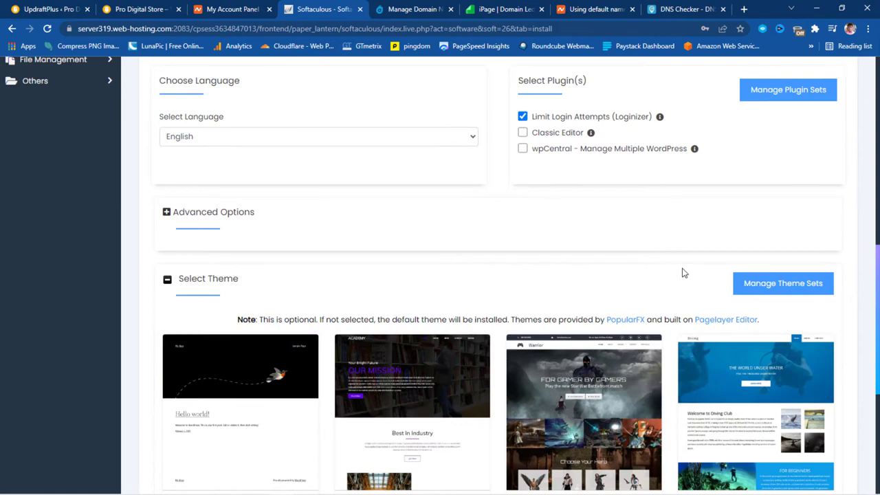
scroll(683, 273, up, 2)
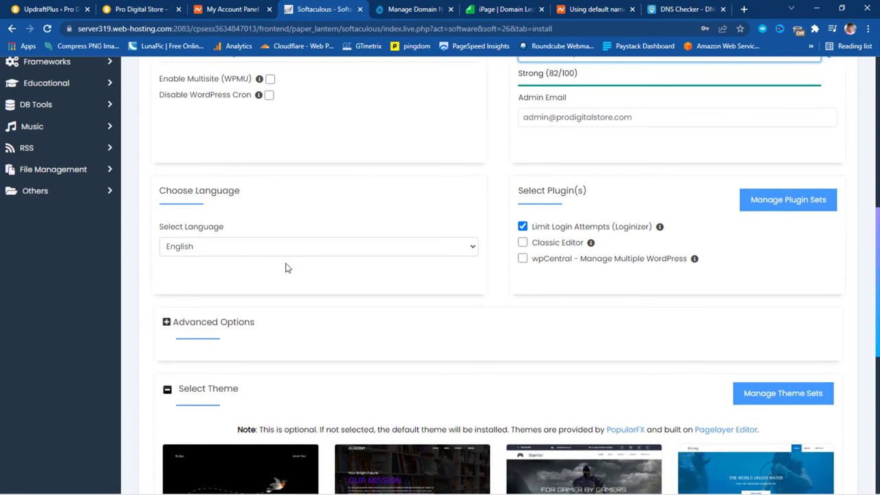
click(522, 226)
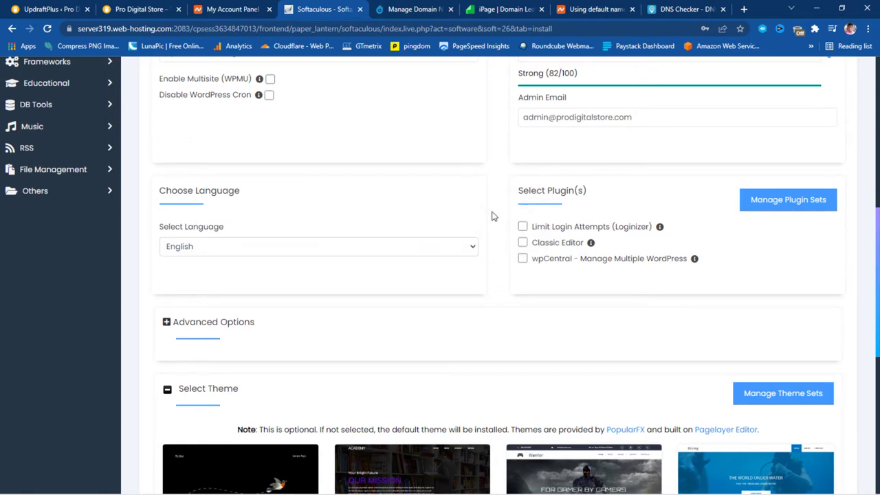
scroll(492, 218, down, 1)
scroll(496, 220, up, 2)
scroll(498, 224, down, 7)
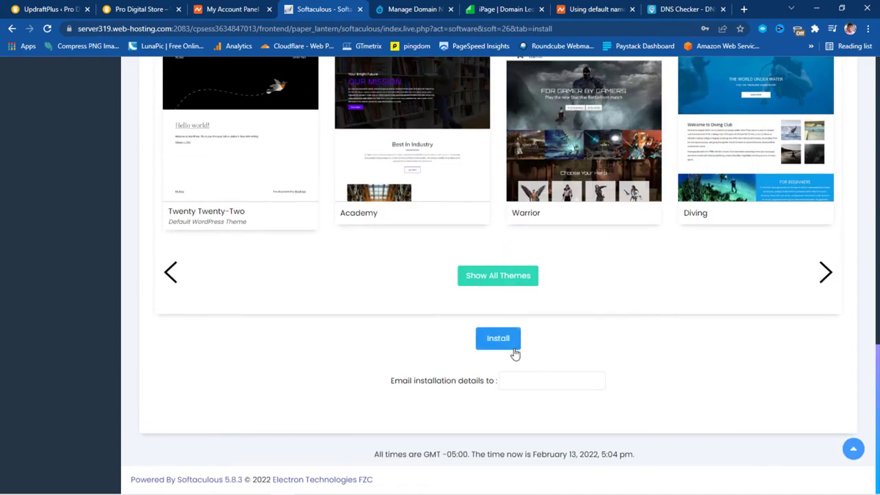
click(498, 340)
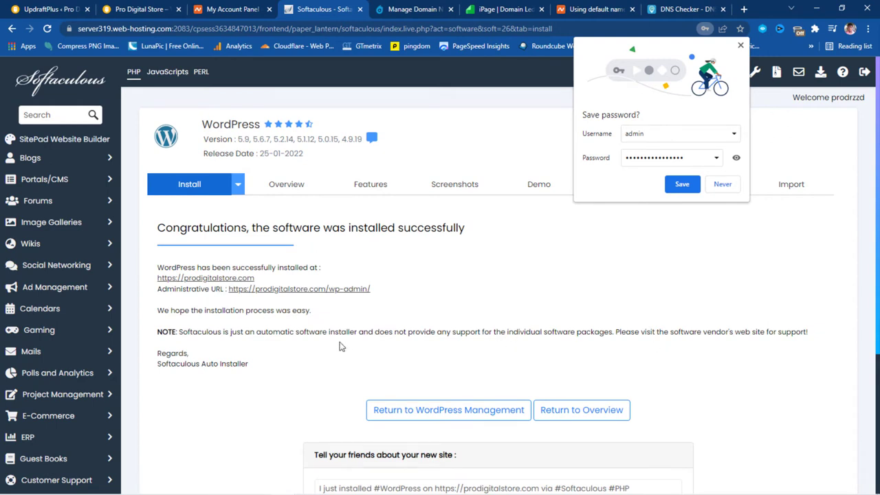
right_click(216, 281)
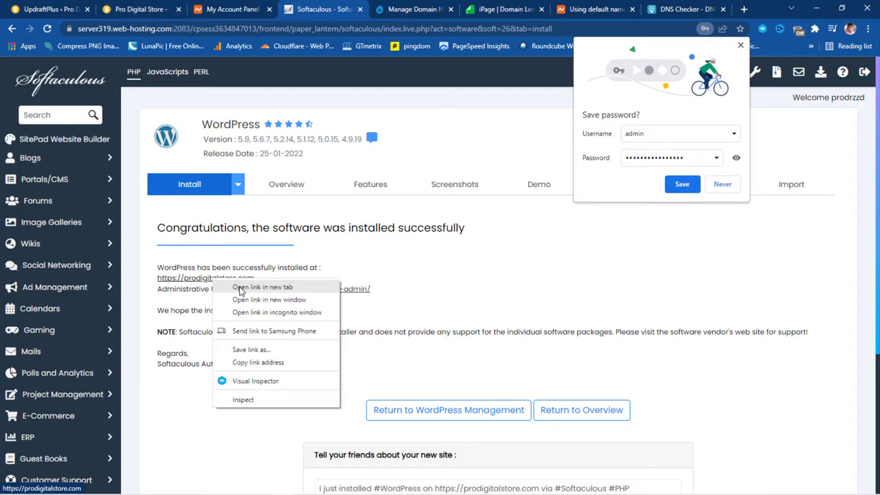
click(261, 288)
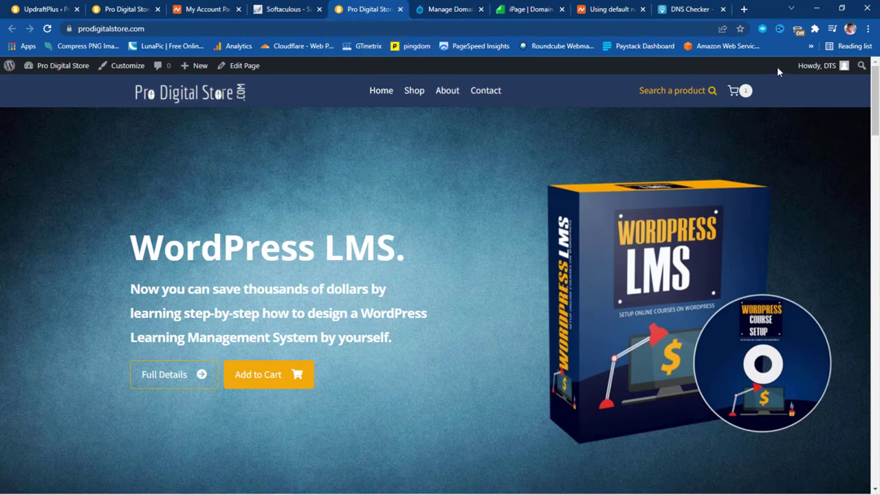
Sign in to the TunnelBear VPN extension and connect it
click(798, 30)
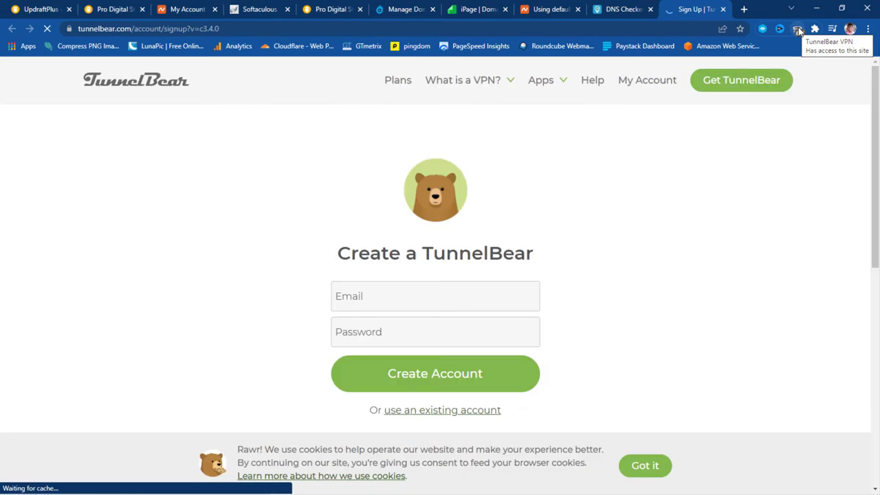
click(410, 411)
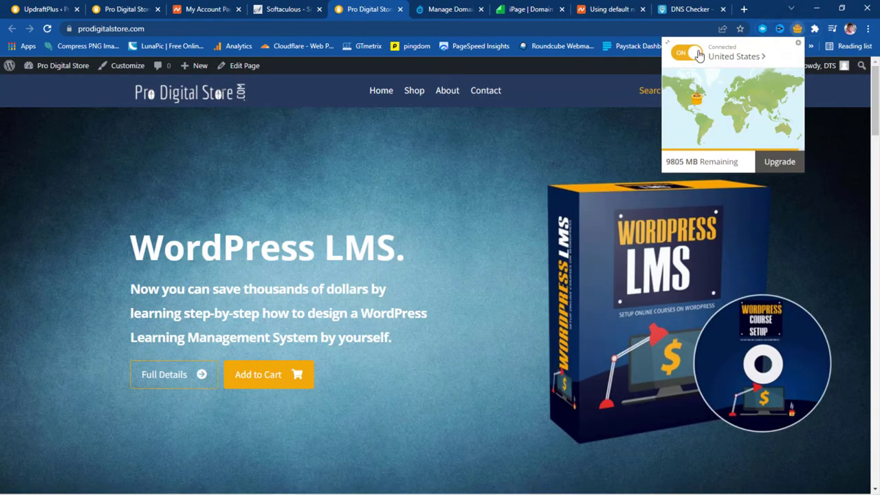
click(535, 129)
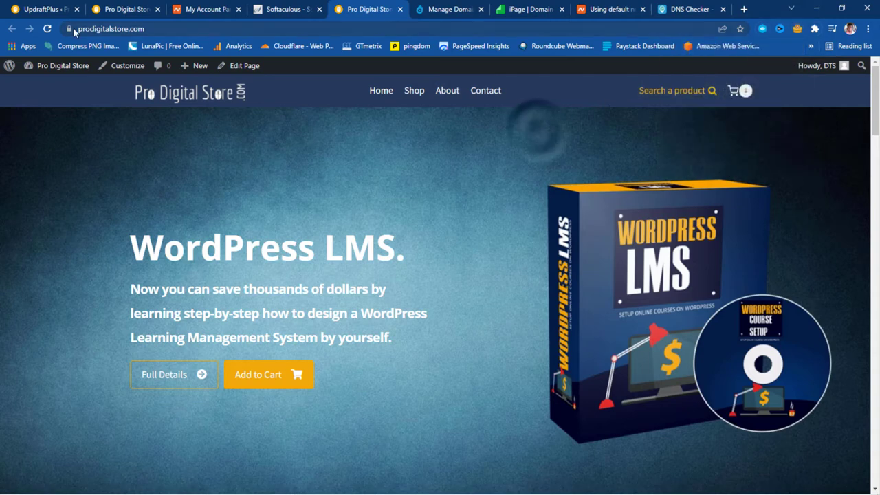
Reload prodigitalstore.com past the certificate warning to see the fresh My Blog site
click(49, 29)
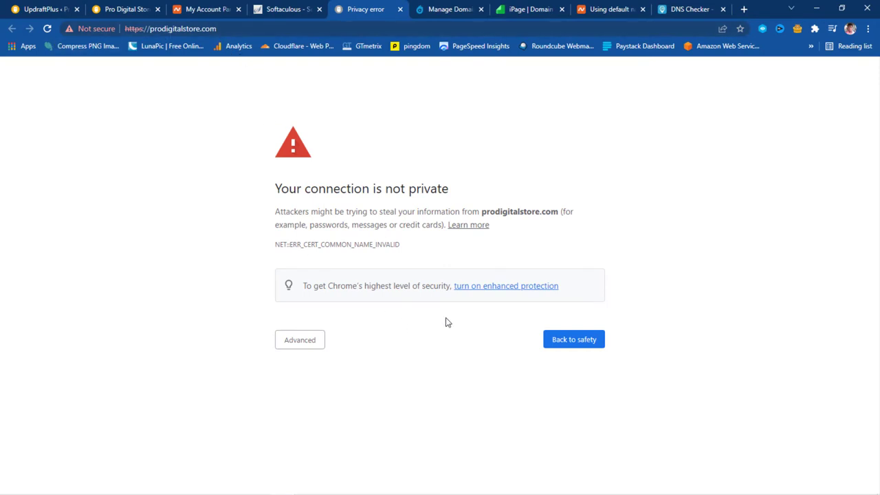
click(300, 343)
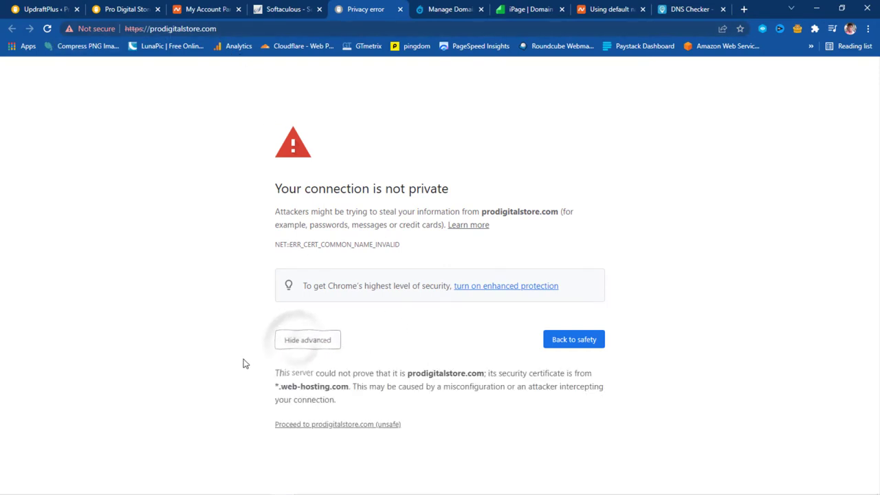
click(319, 426)
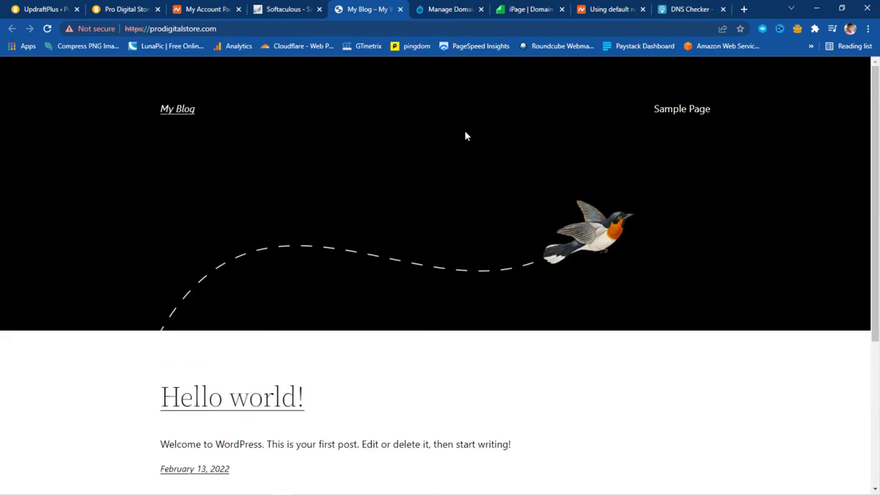
scroll(509, 138, down, 3)
scroll(512, 145, up, 3)
click(248, 29)
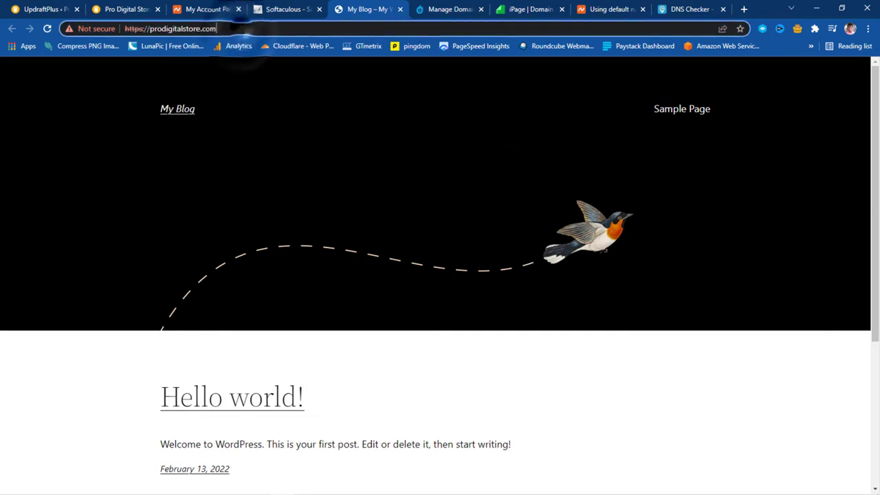
Log in at prodigitalstore.com/wp-admin with the admin username and password, bypassing the certificate warning
text(/wp-a)
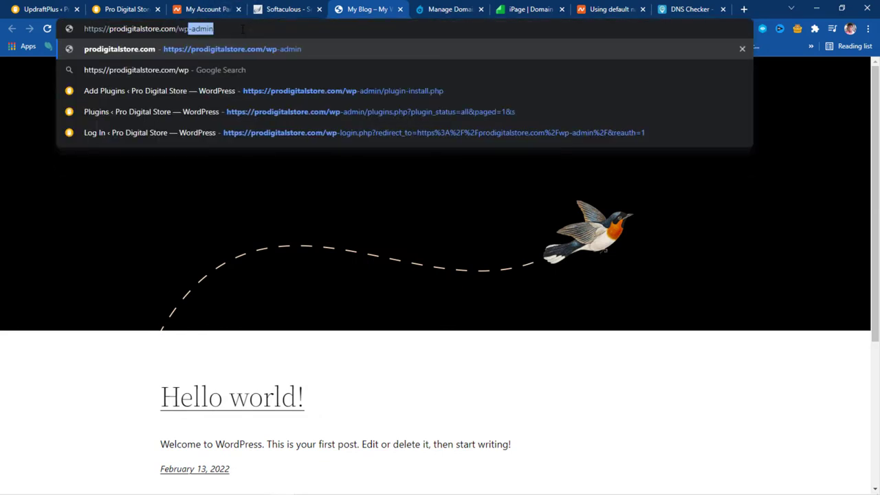
text(dmin)
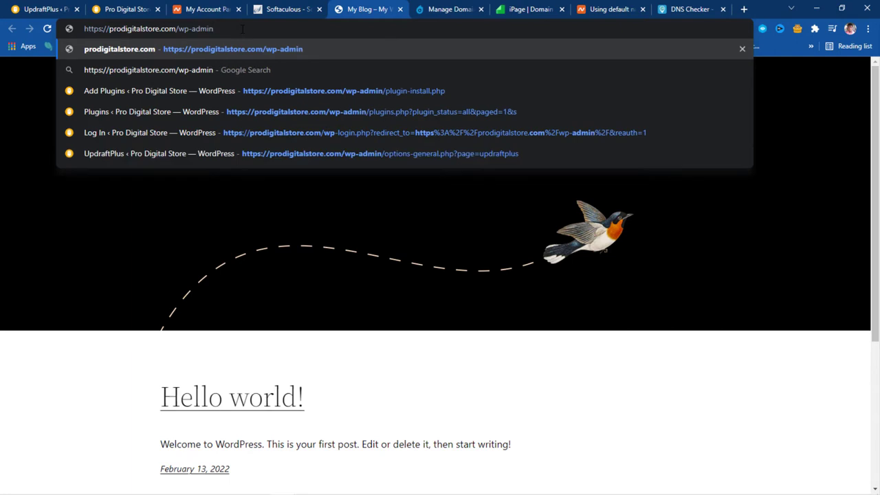
key(Return)
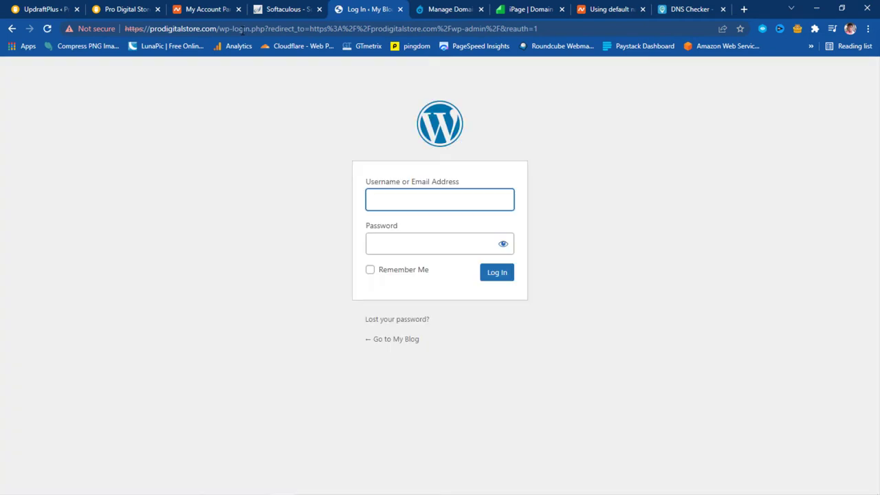
text(dmin)
key(Tab)
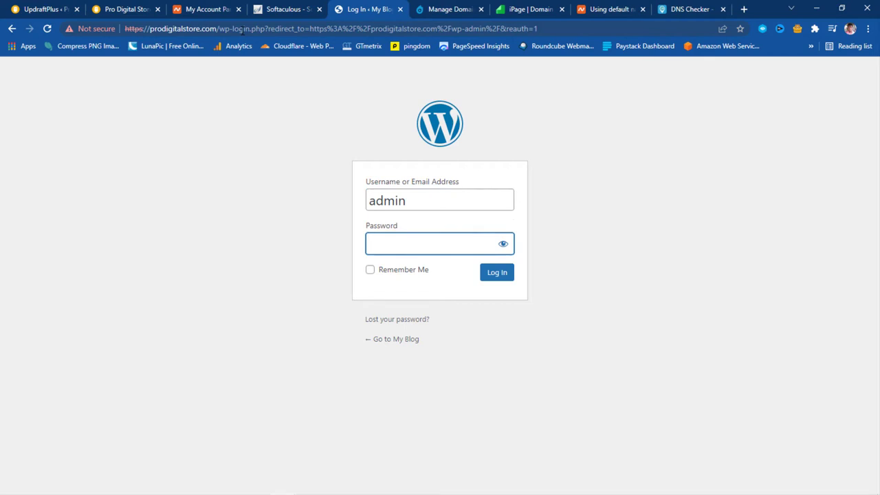
text(••••••••••••••••••)
click(497, 272)
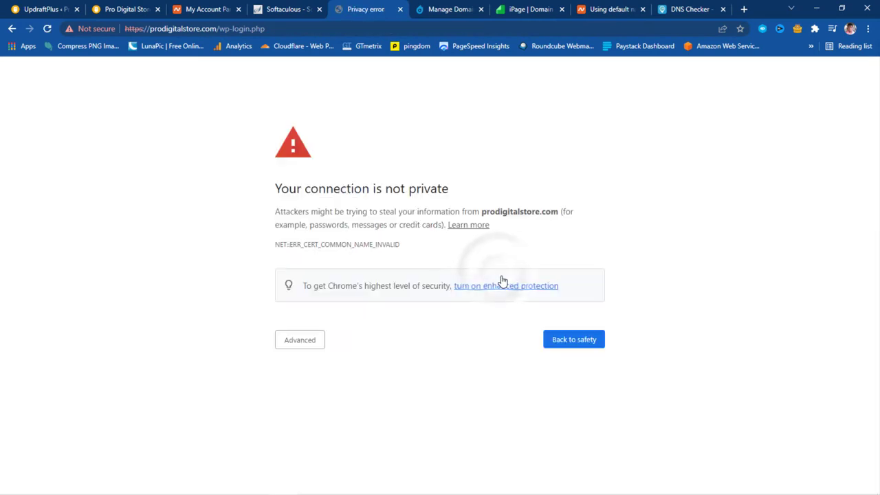
click(299, 341)
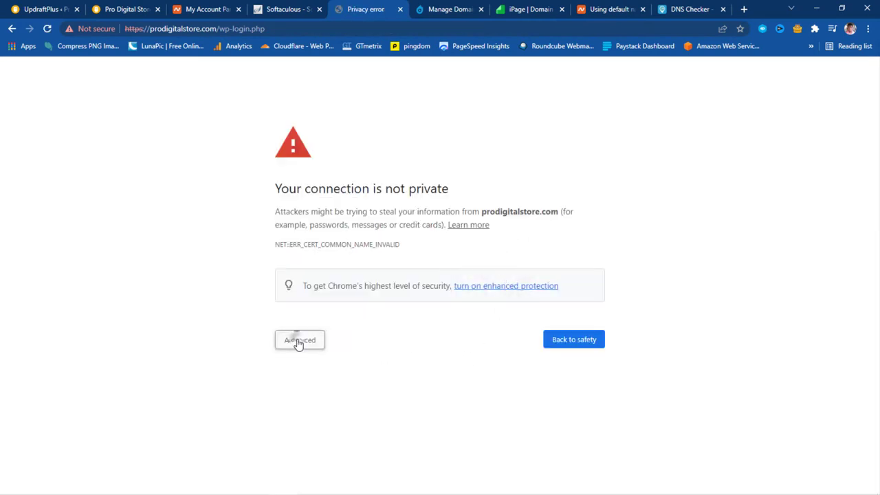
click(329, 425)
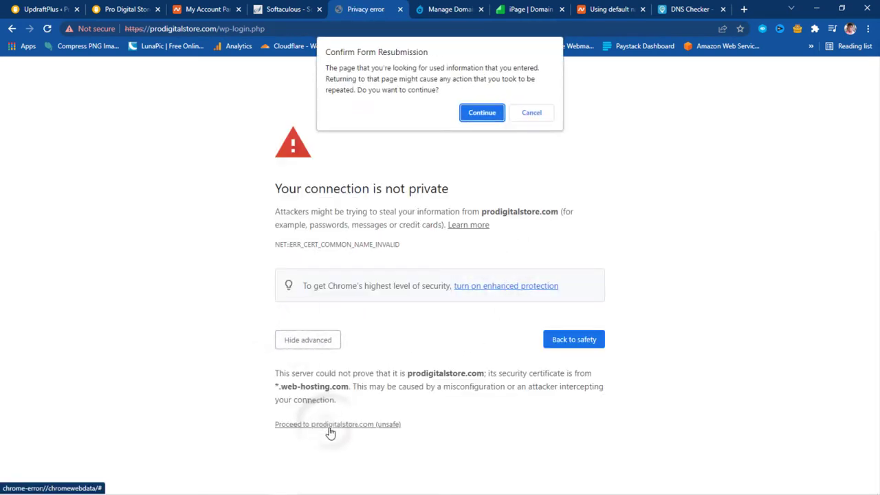
click(482, 113)
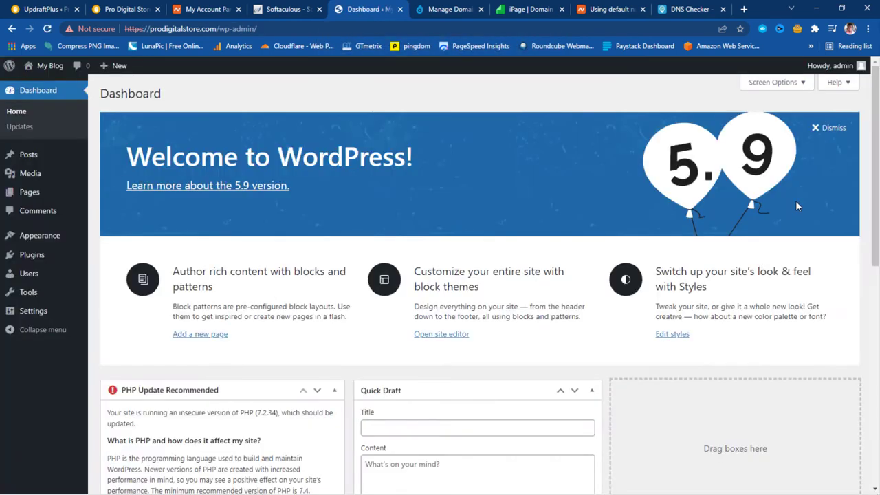
Read the PHP 7.2.34 update warning on the Dashboard, then return to the cPanel tab
scroll(337, 373, down, 3)
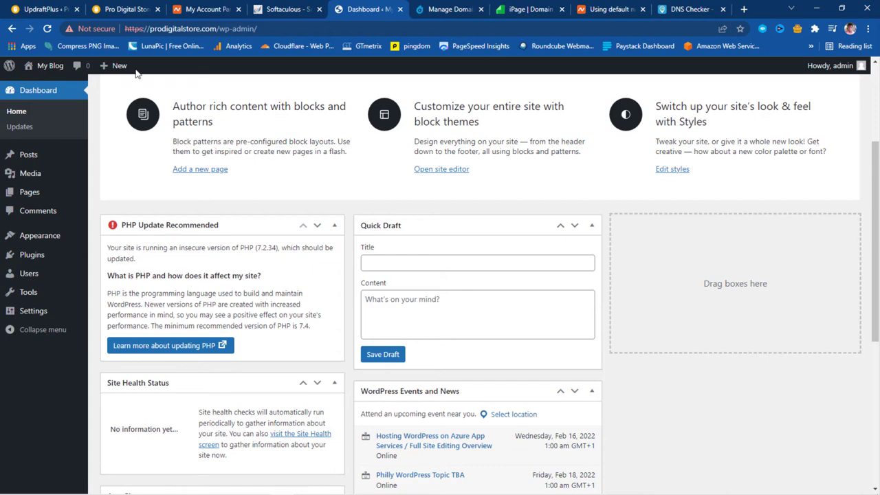
click(285, 12)
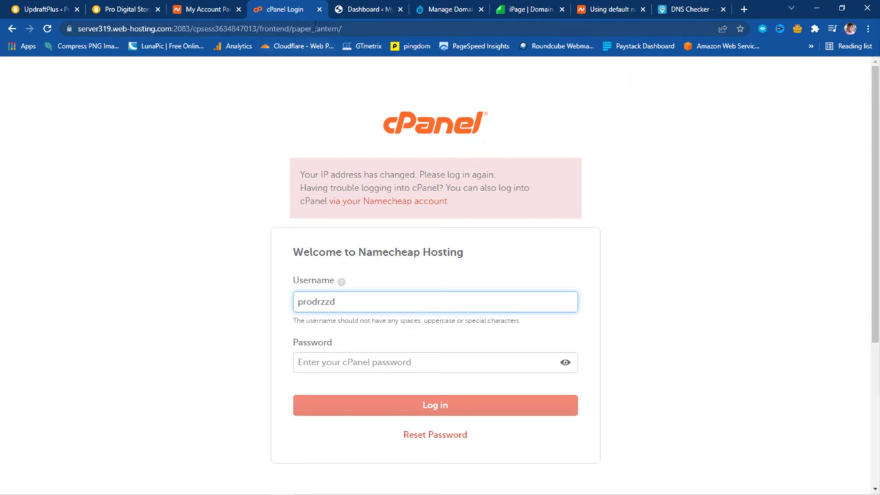
Relaunch cPanel from the Namecheap hosting dashboard
click(227, 10)
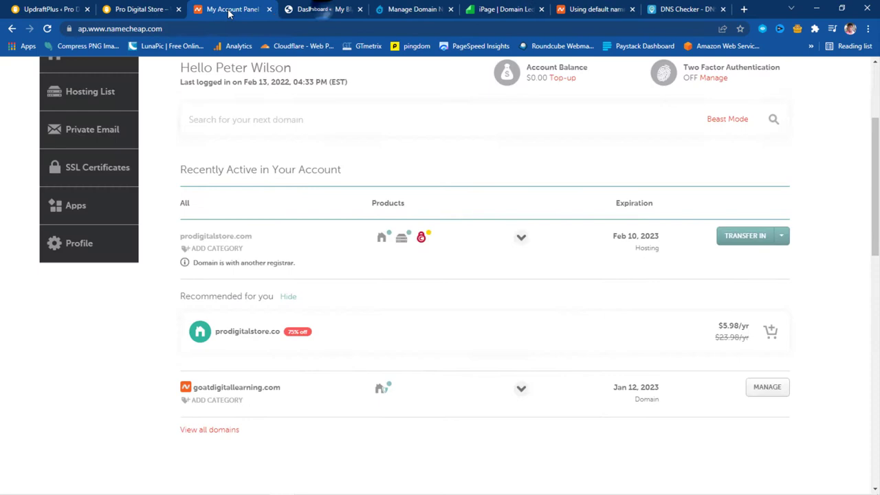
click(383, 324)
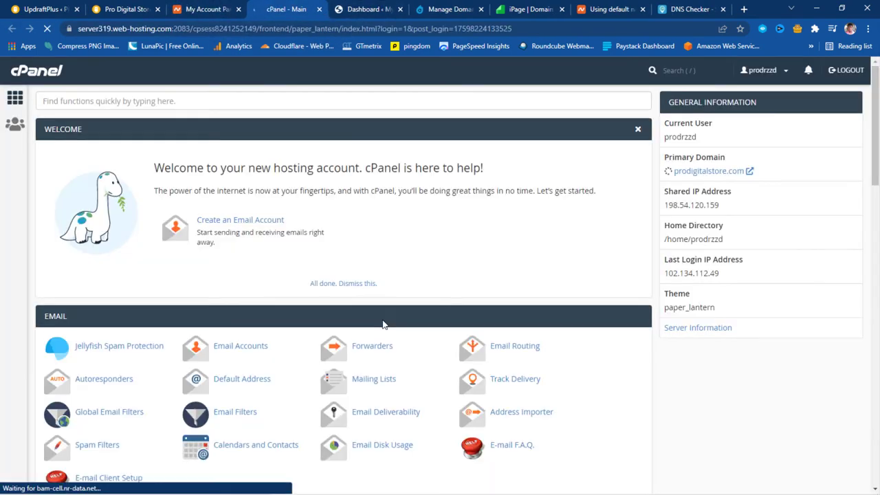
scroll(385, 323, down, 3)
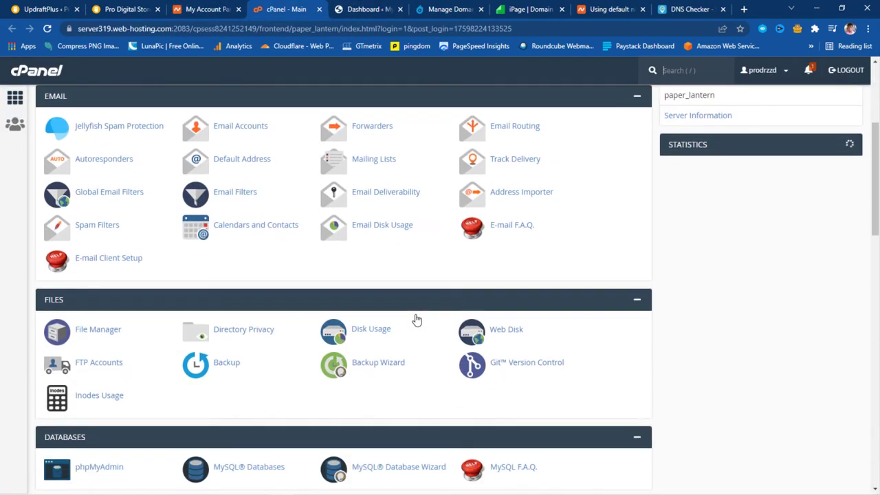
scroll(417, 320, up, 3)
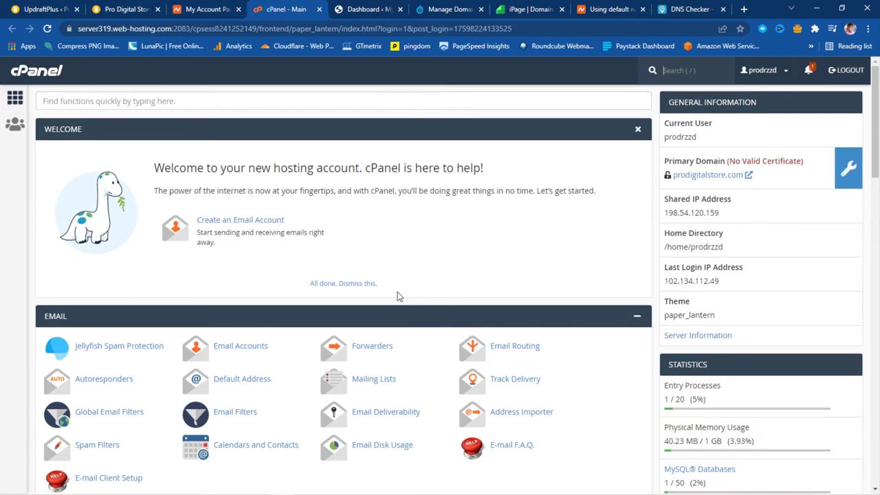
Set PHP 7.4 as the current version in cPanel's Select PHP Version
click(92, 102)
text(php)
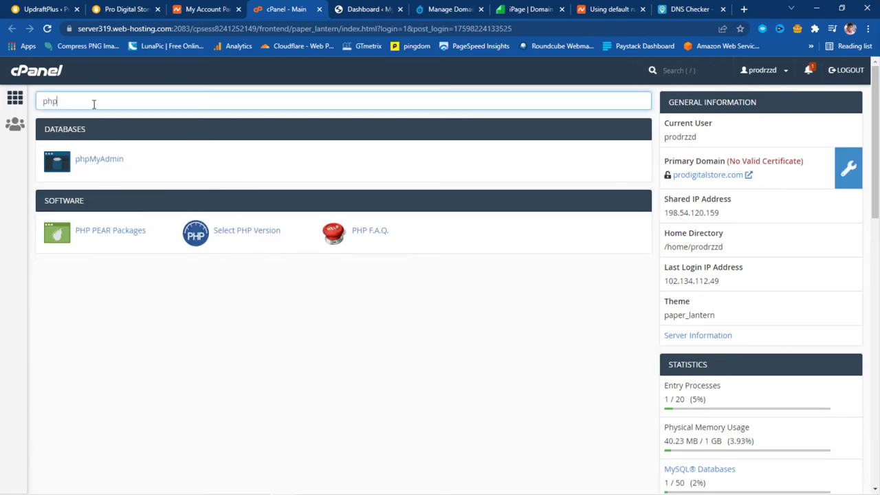
click(246, 233)
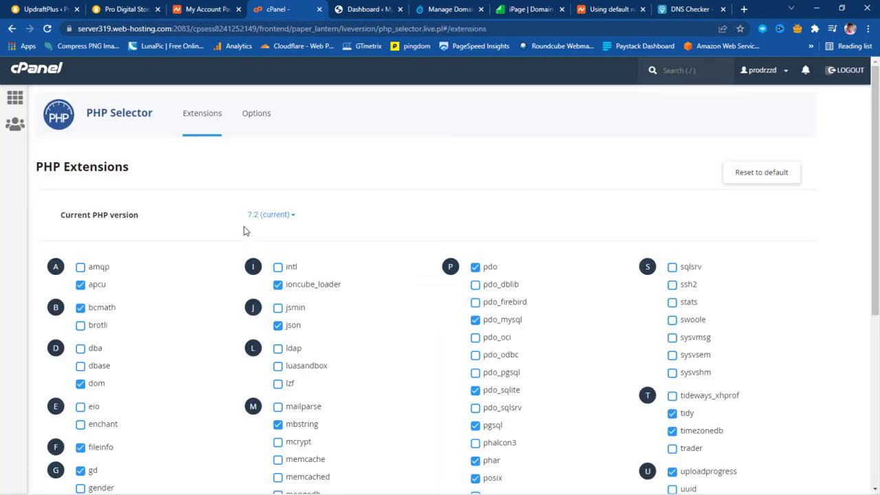
click(293, 219)
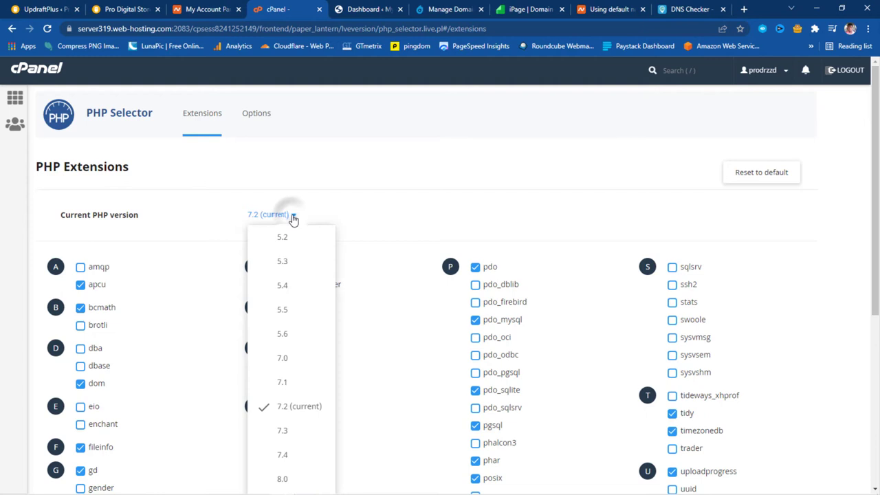
scroll(294, 220, down, 3)
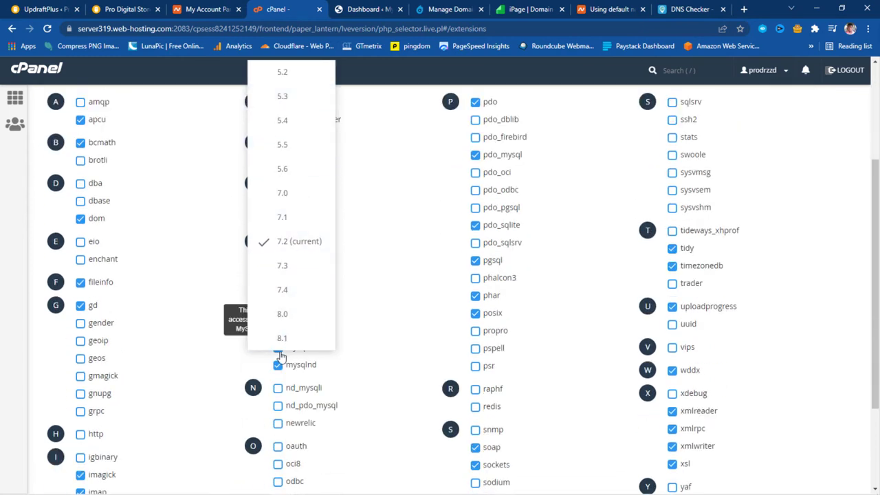
click(291, 291)
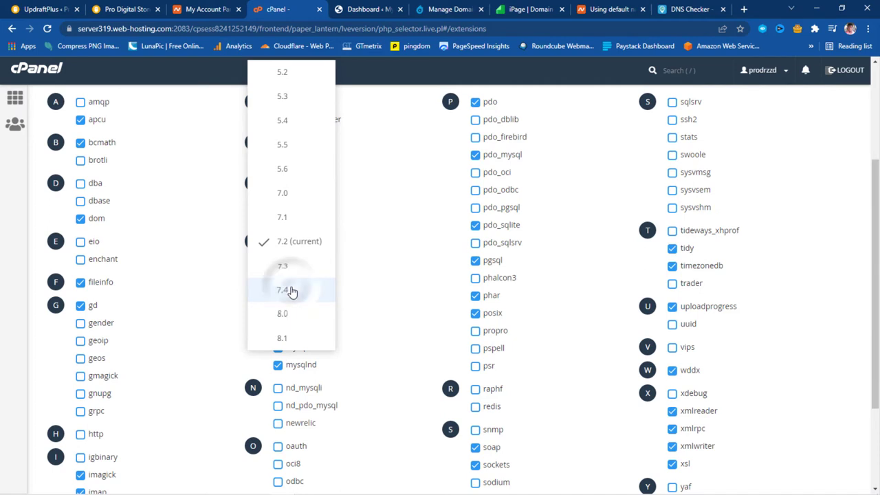
scroll(821, 282, up, 3)
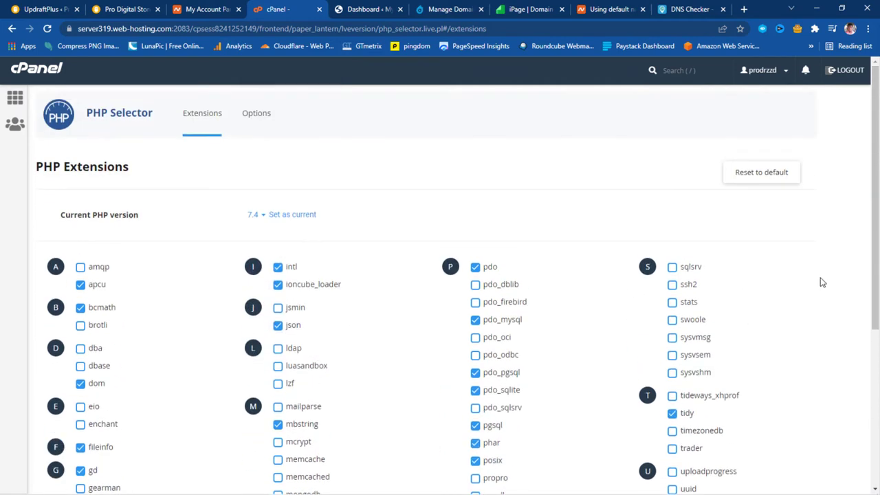
click(301, 217)
click(347, 11)
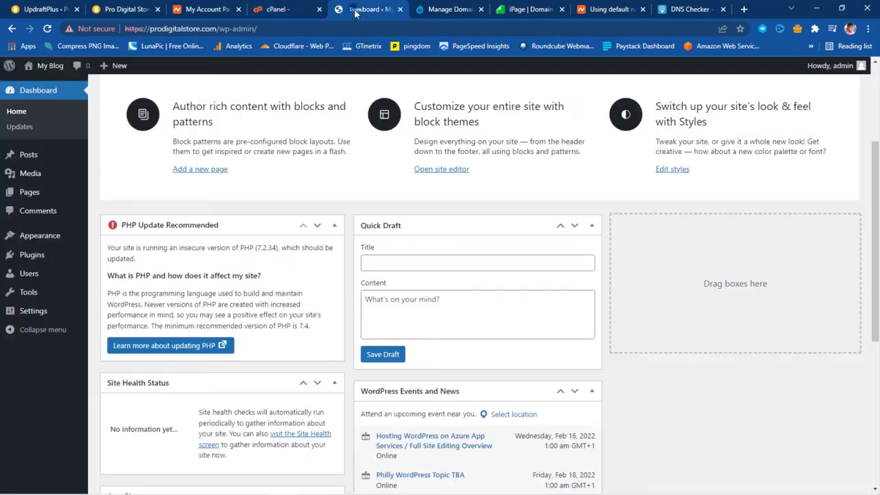
Reload the WordPress dashboard past the certificate warning and confirm the PHP notice is gone
click(48, 29)
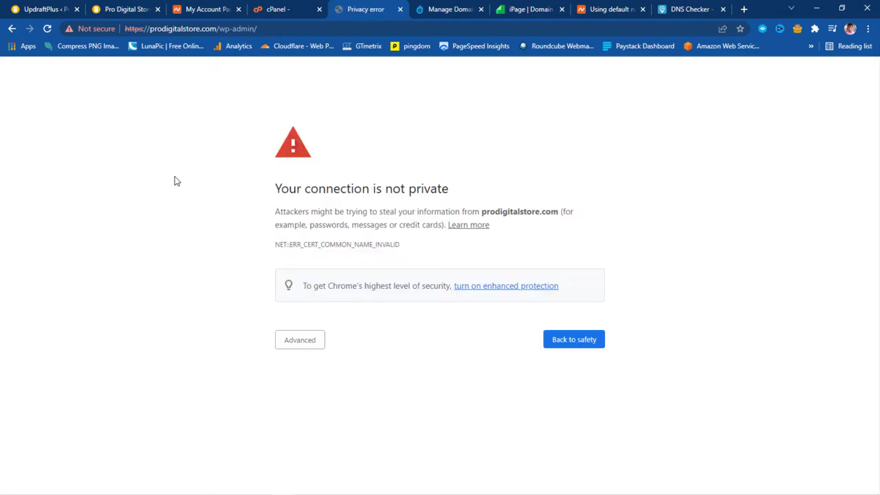
click(301, 339)
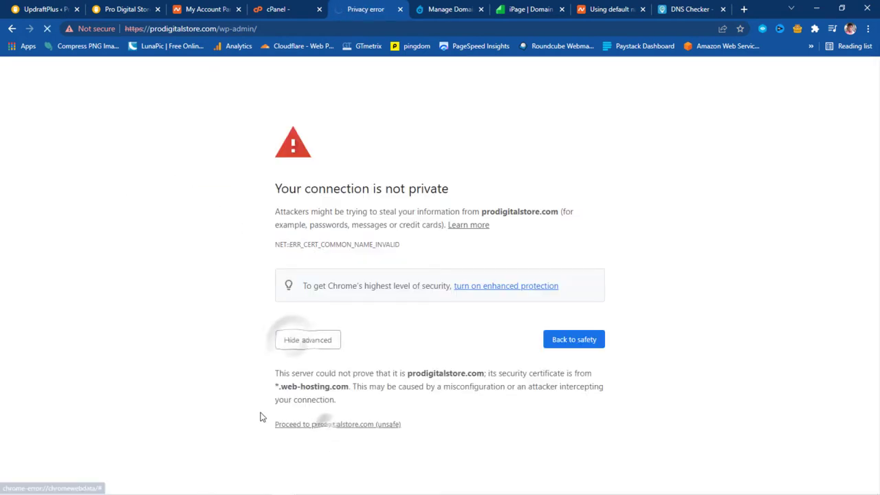
scroll(315, 334, down, 3)
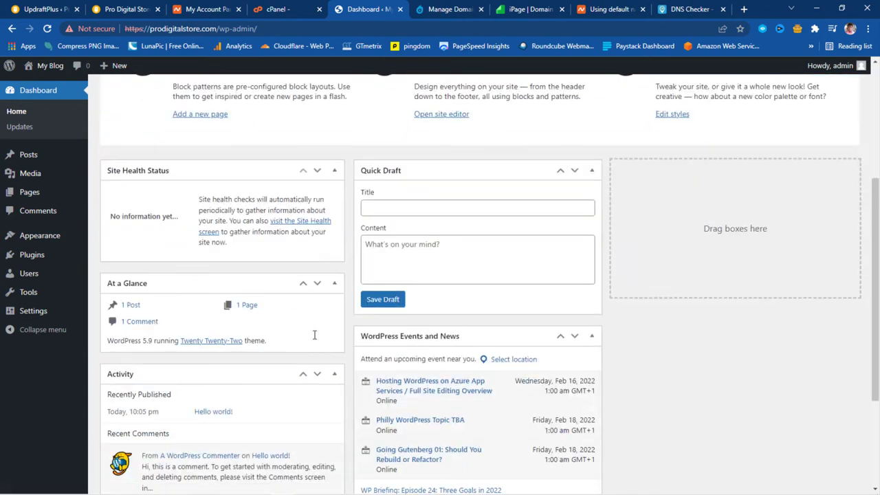
scroll(317, 337, down, 1)
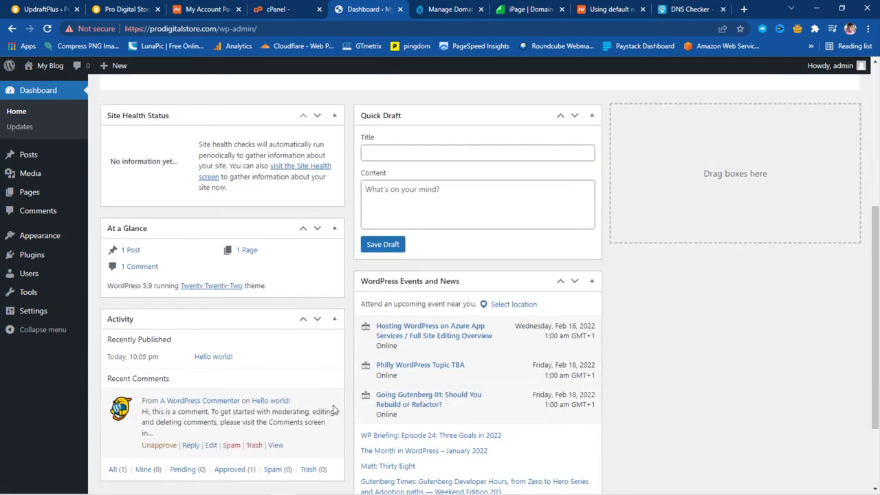
scroll(349, 401, up, 5)
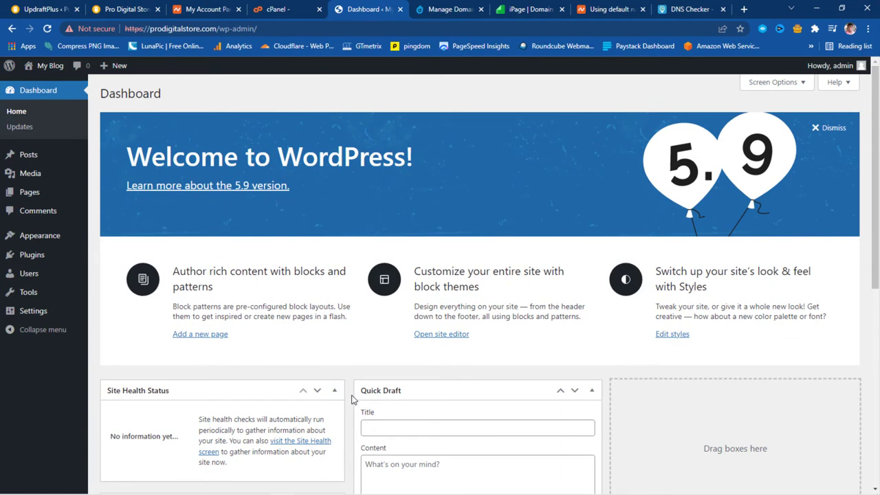
Find the UpdraftPlus plugin by searching 'upd', install and activate it, and open its Backup/Restore page
mouse_move(43, 255)
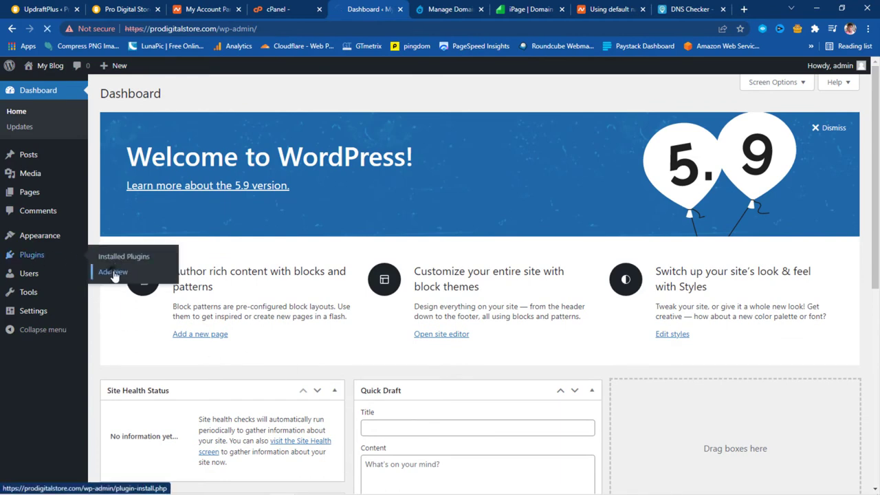
click(115, 274)
click(734, 121)
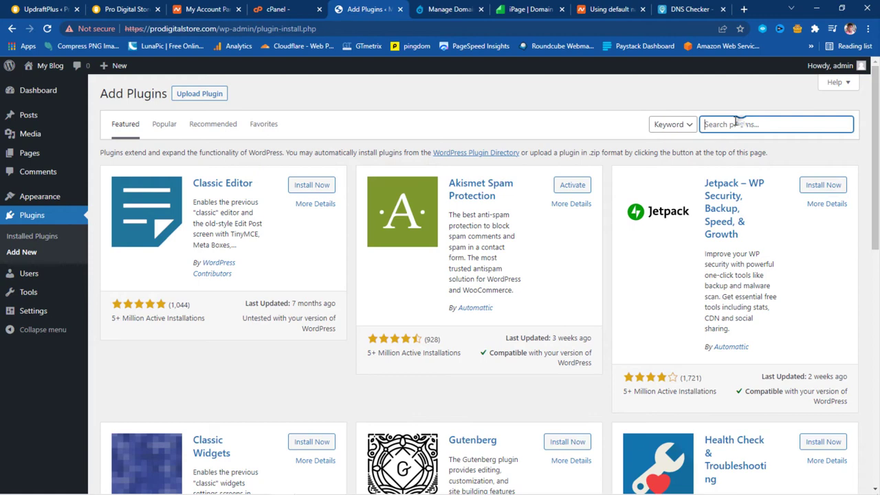
text(updraft)
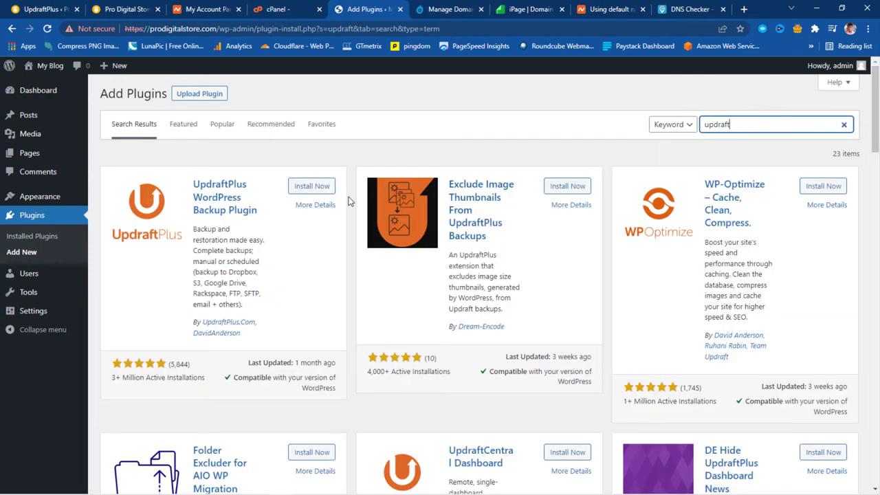
click(312, 186)
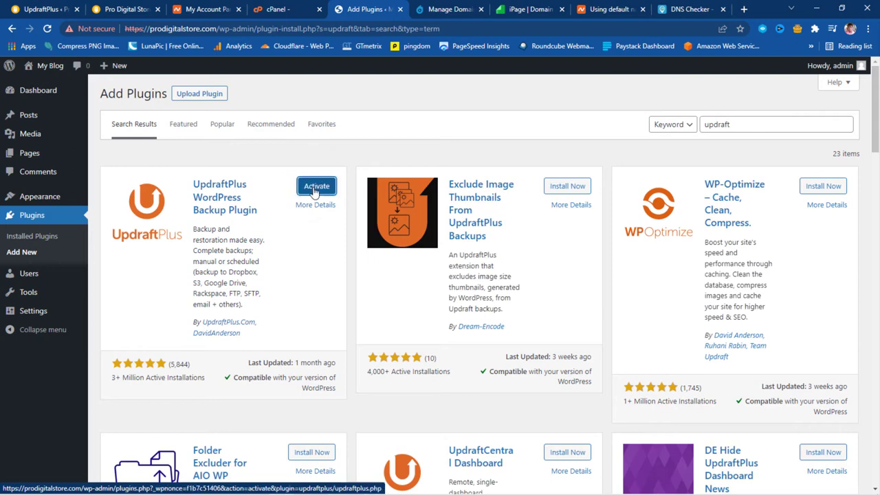
click(311, 187)
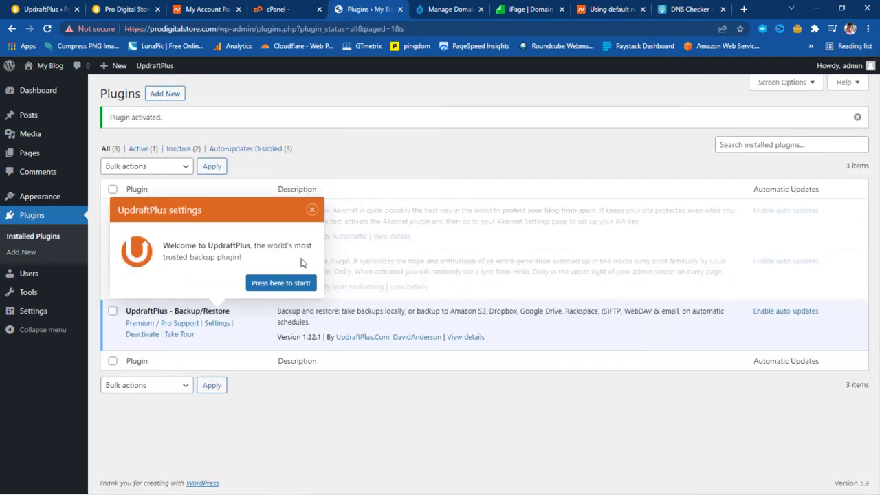
click(278, 286)
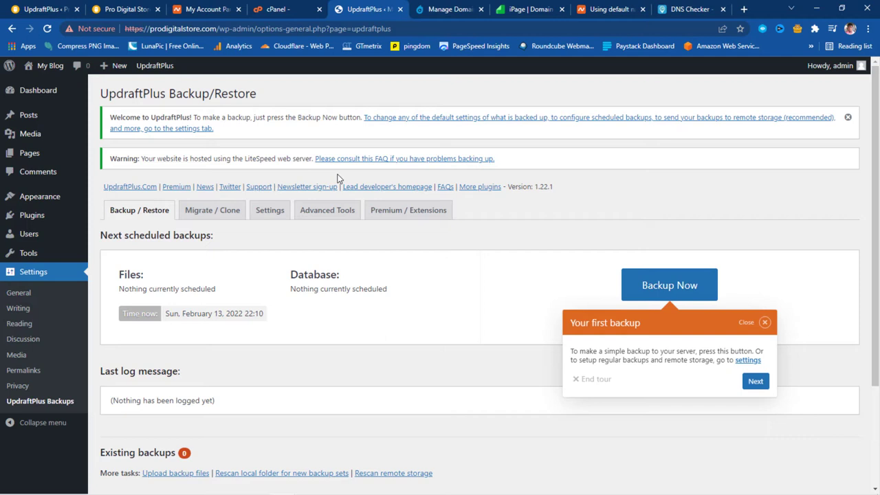
Queue the five old-site backup files (plugins, uploads, others, db, themes) in UpdraftPlus's upload area
scroll(347, 175, down, 3)
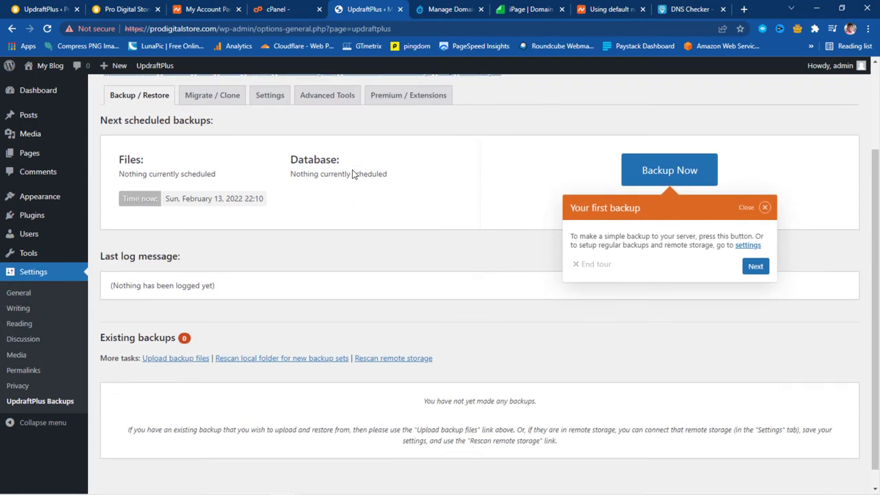
click(166, 341)
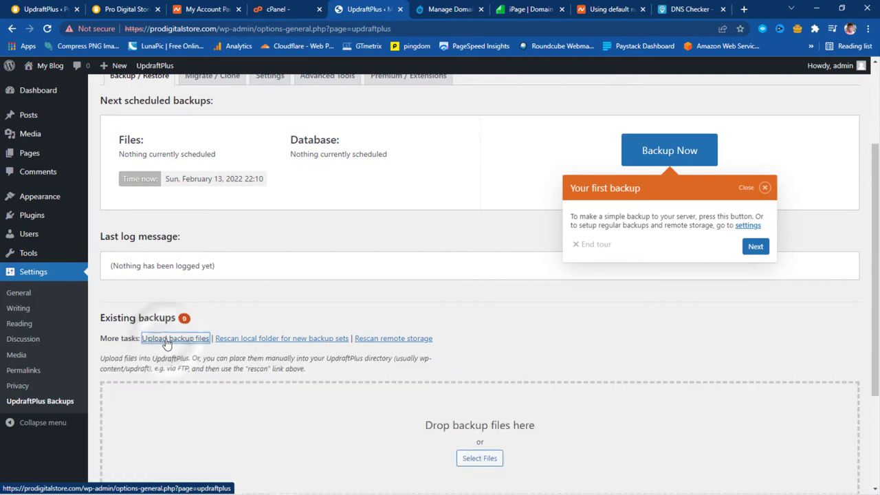
scroll(354, 298, down, 3)
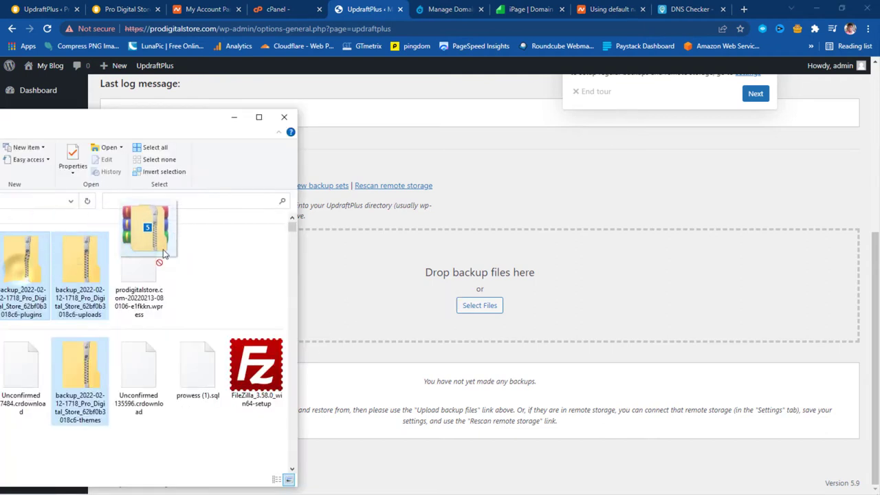
drag(163, 254, 483, 308)
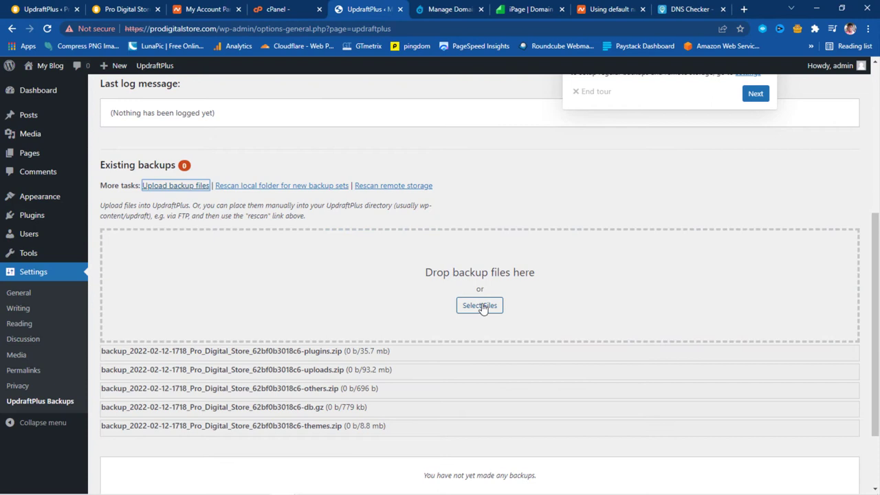
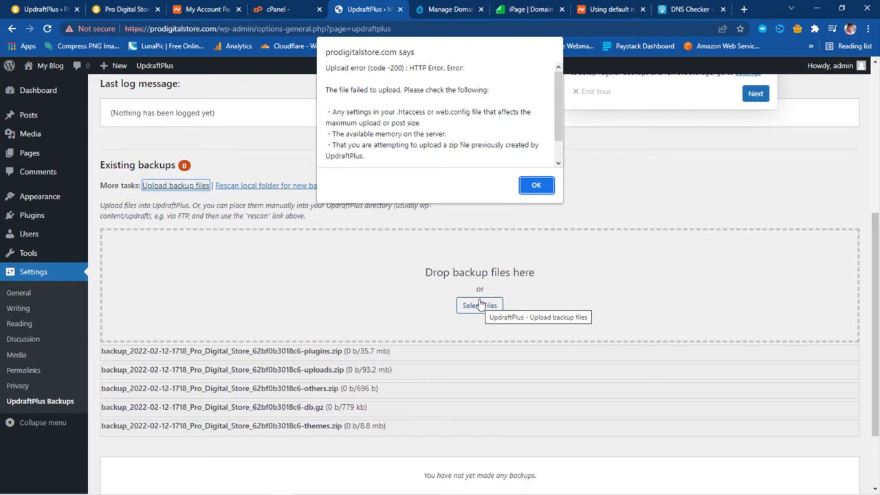
Dismiss the UpdraftPlus upload error and go to the Files section of the cPanel dashboard
click(535, 184)
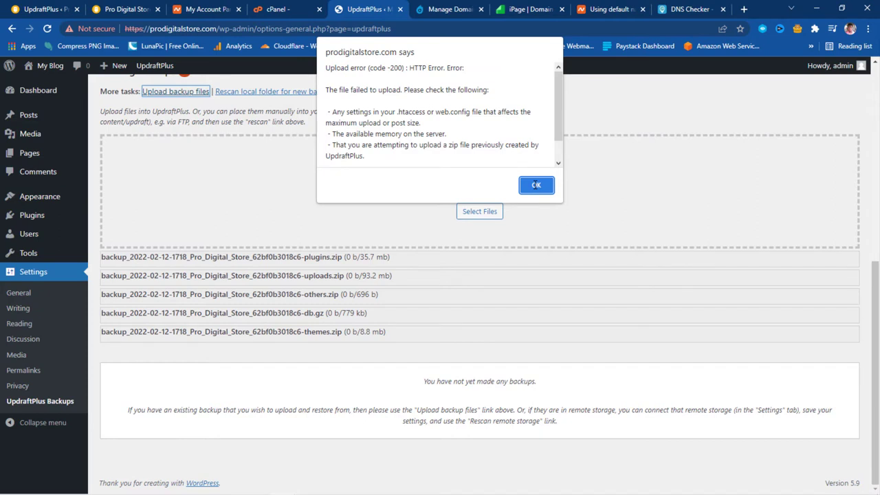
key(ctrl+shift+Tab)
scroll(429, 178, down, 2)
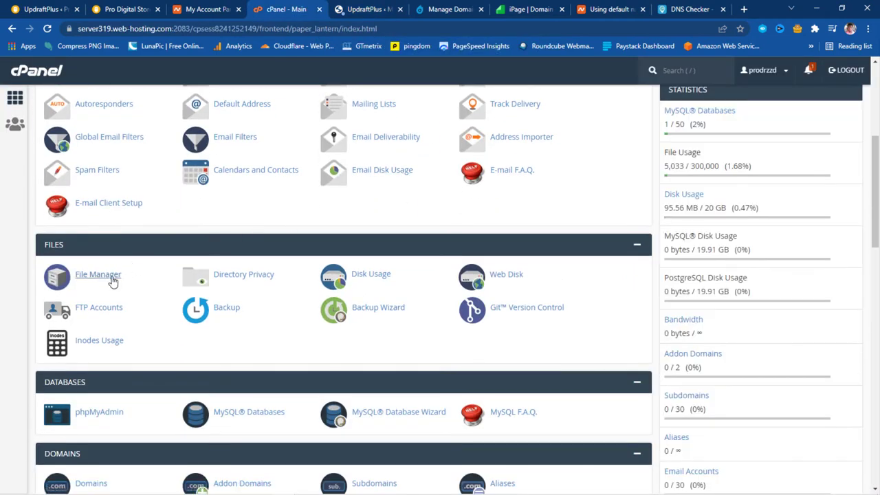
Open File Manager on public_html to list the WordPress directories and core files
click(97, 276)
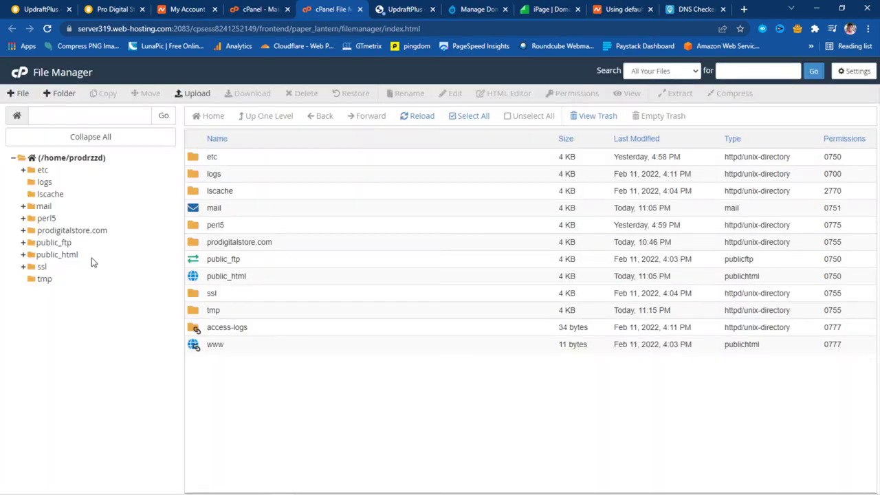
click(65, 254)
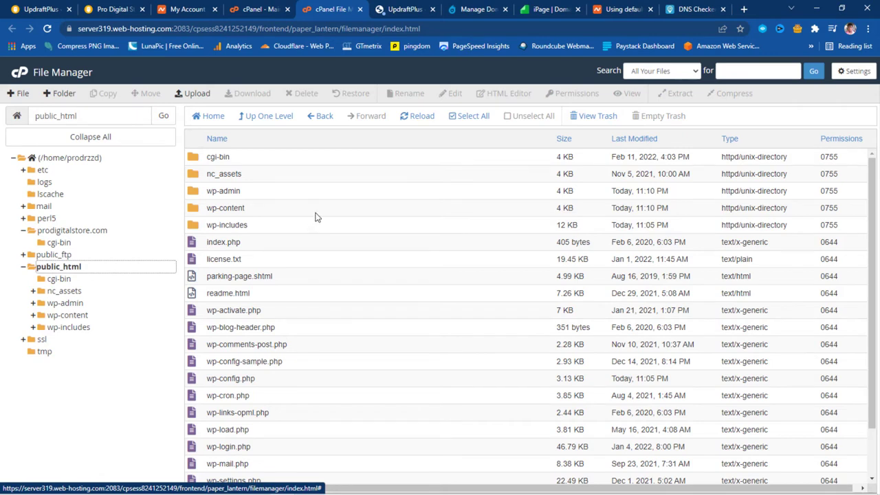
scroll(317, 217, down, 2)
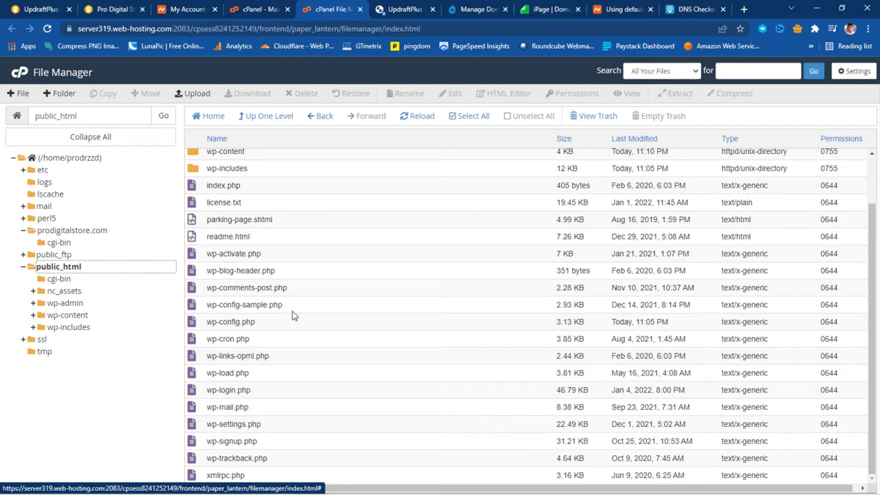
scroll(292, 311, up, 2)
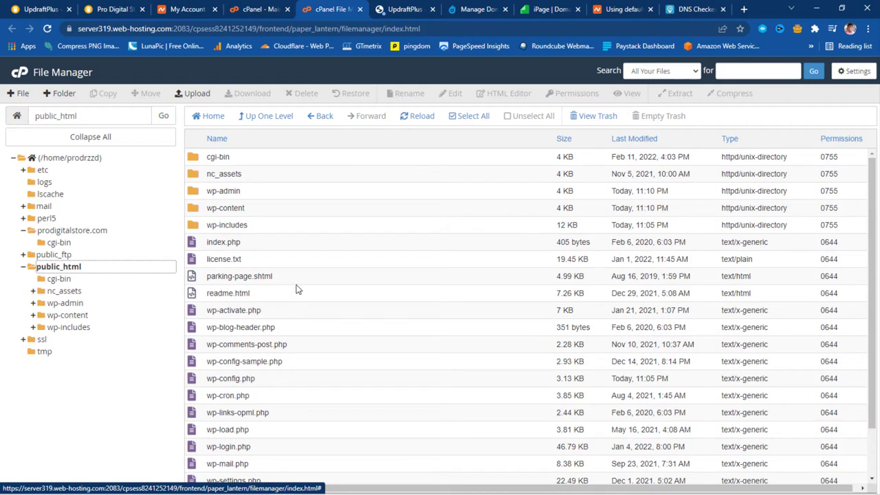
scroll(299, 287, down, 1)
scroll(299, 287, up, 1)
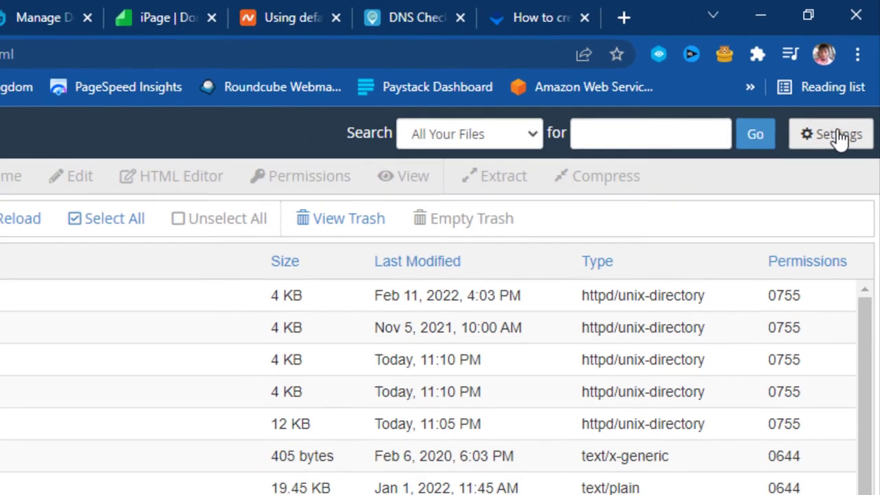
Turn on Show Hidden Files (dotfiles) in the File Manager settings
click(838, 135)
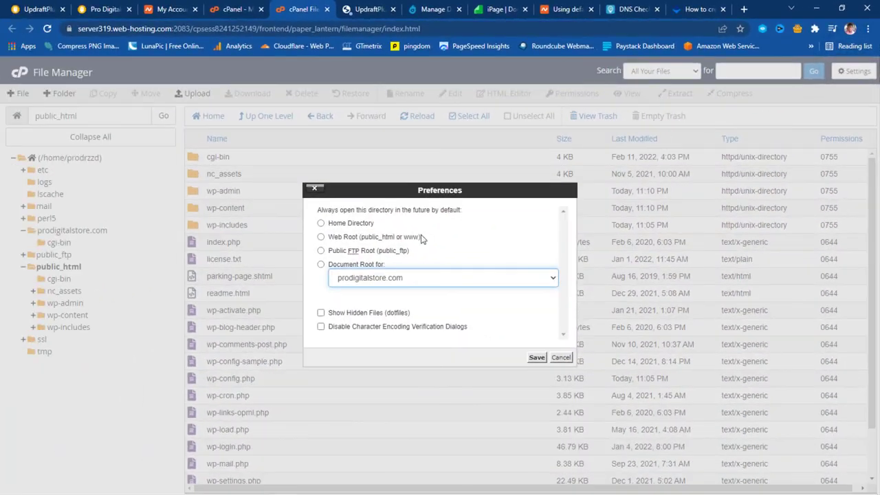
click(320, 313)
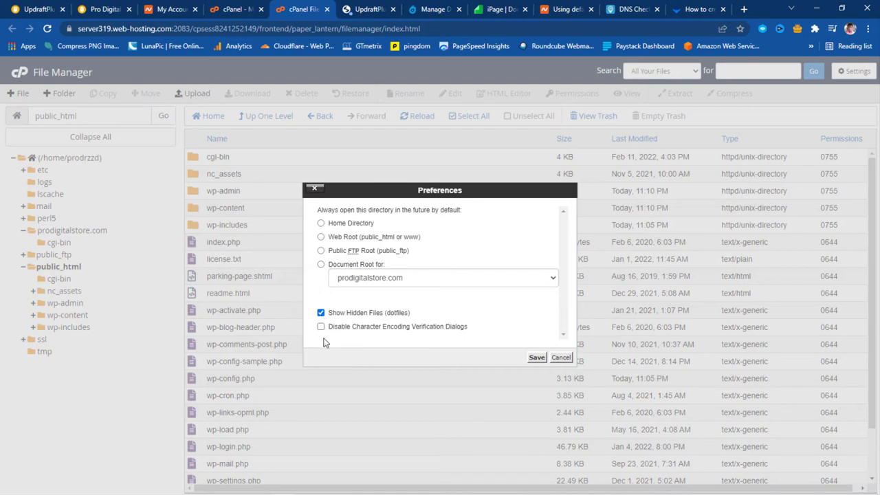
click(536, 358)
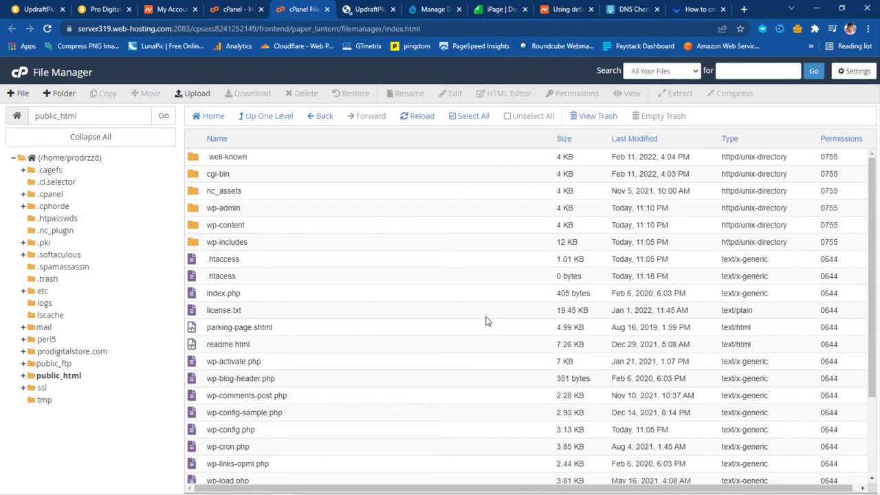
Open .htaccess in the File Manager editor and start a new browser tab
click(243, 258)
right_click(244, 259)
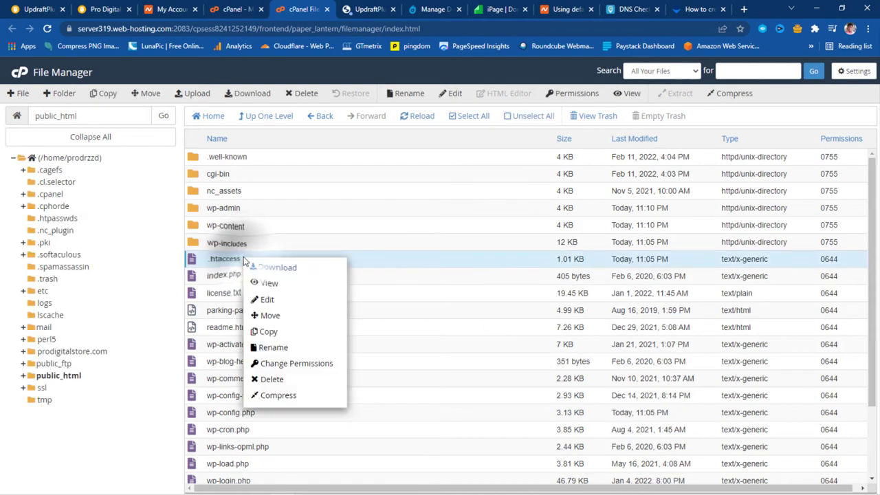
click(267, 301)
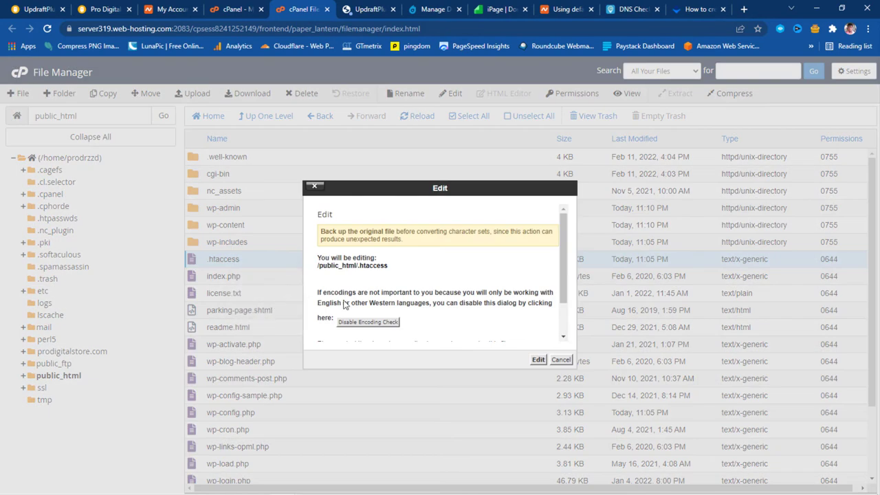
click(538, 359)
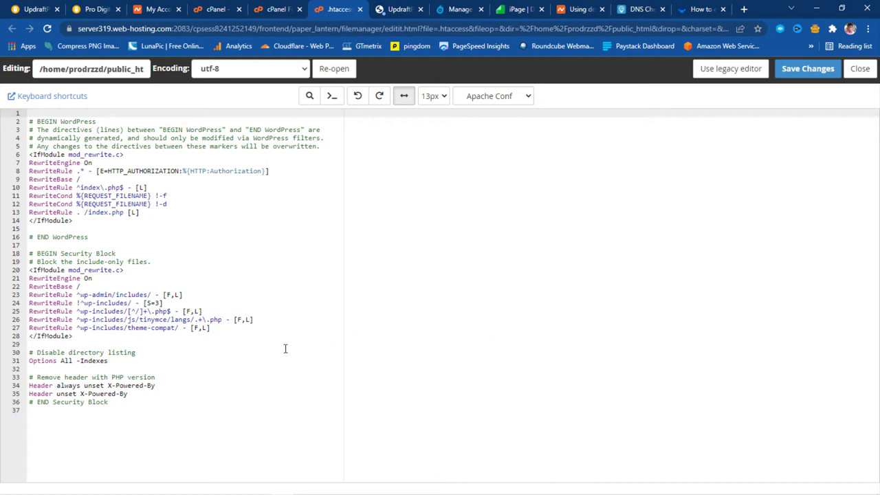
click(744, 8)
Search Google for increasing the maximum upload size and open the WPBeginner article
text(increa)
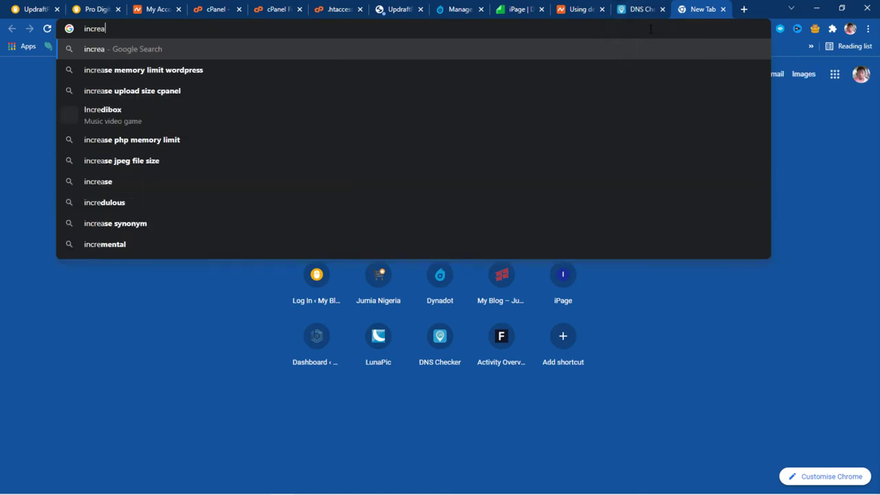
text(se maxim)
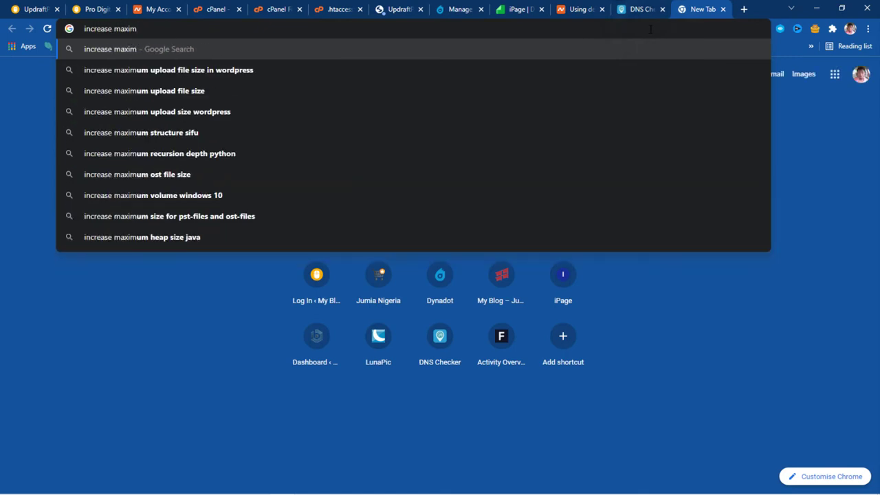
text(um)
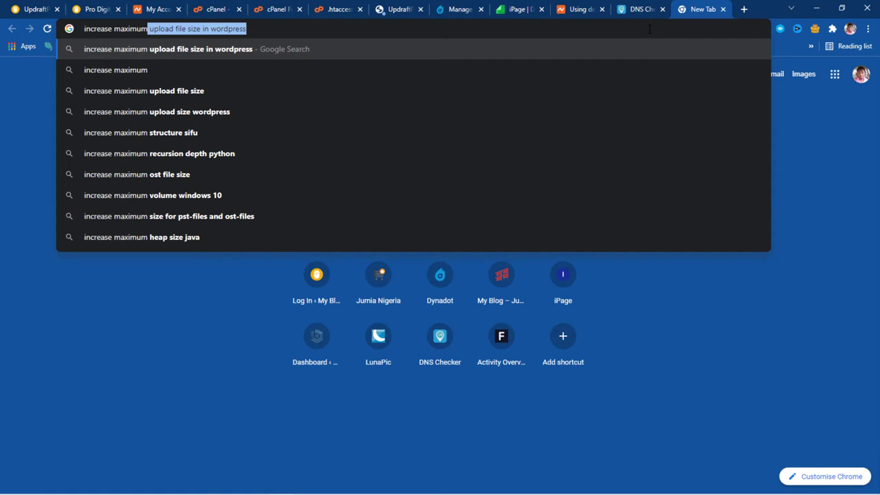
key(Right)
key(Return)
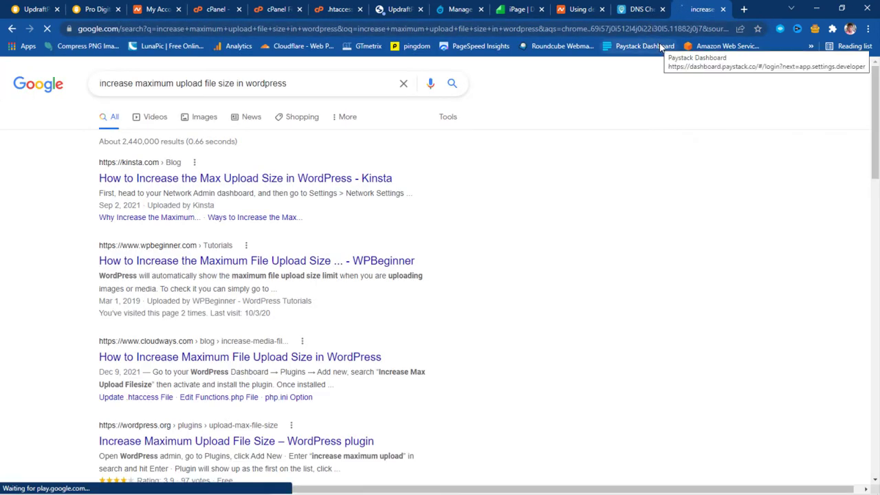
click(231, 267)
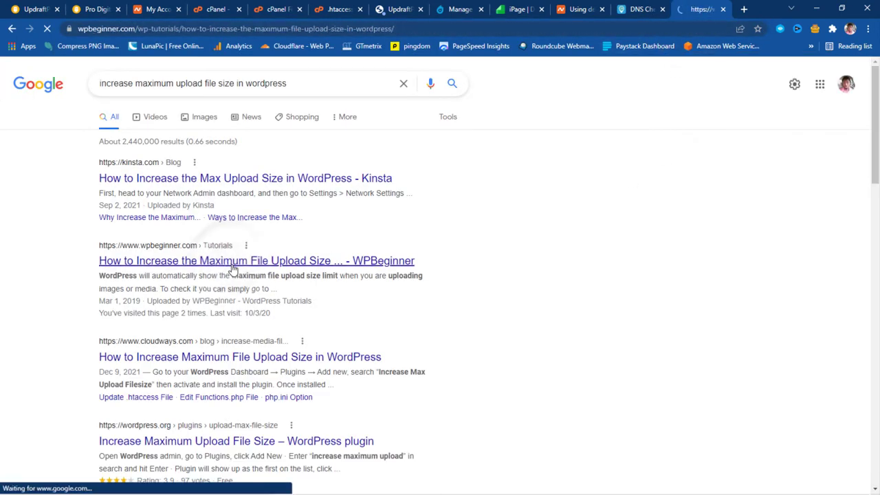
Copy the article's four php_value .htaccess lines and return to the editor
scroll(414, 231, down, 5)
scroll(414, 232, down, 8)
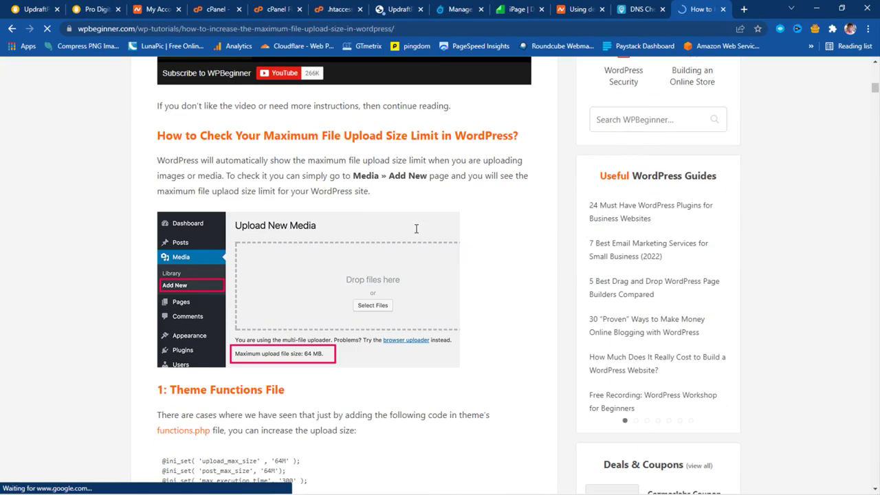
scroll(415, 233, down, 3)
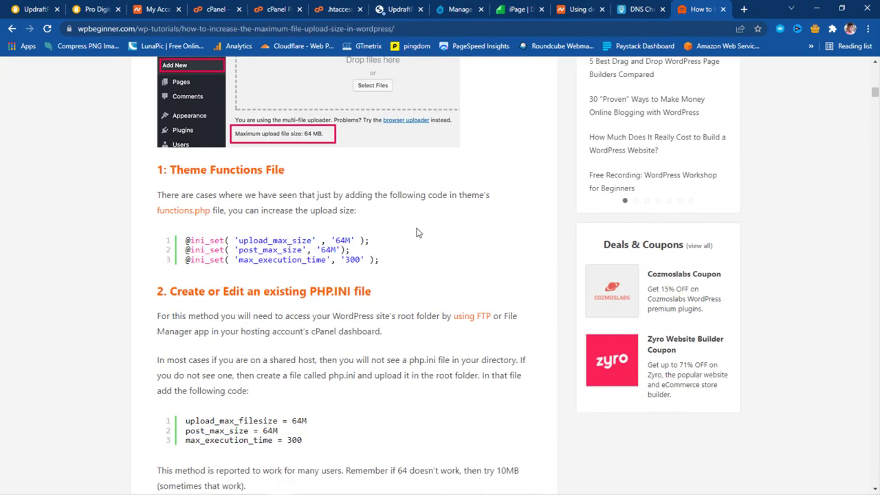
scroll(418, 233, down, 5)
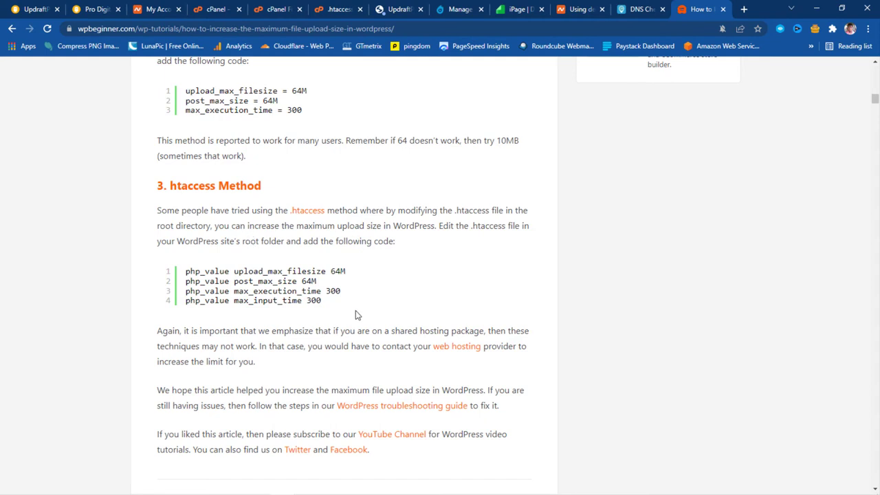
drag(166, 268, 322, 302)
right_click(289, 285)
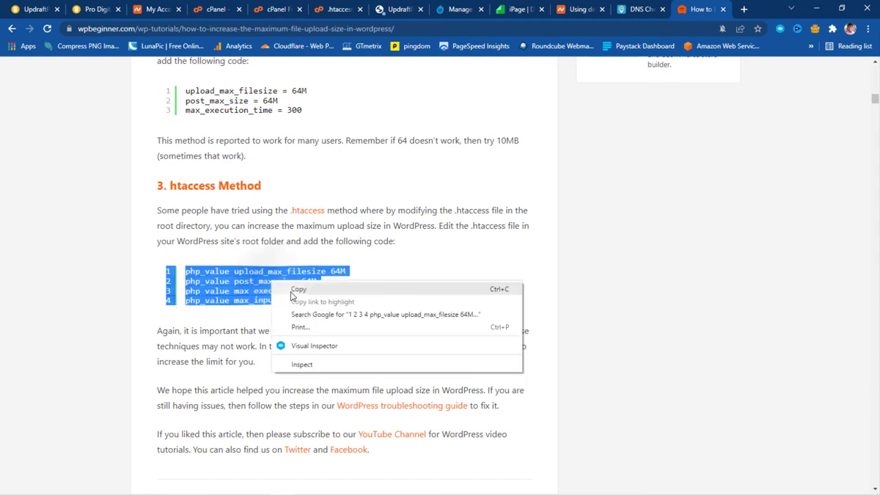
click(291, 290)
click(336, 9)
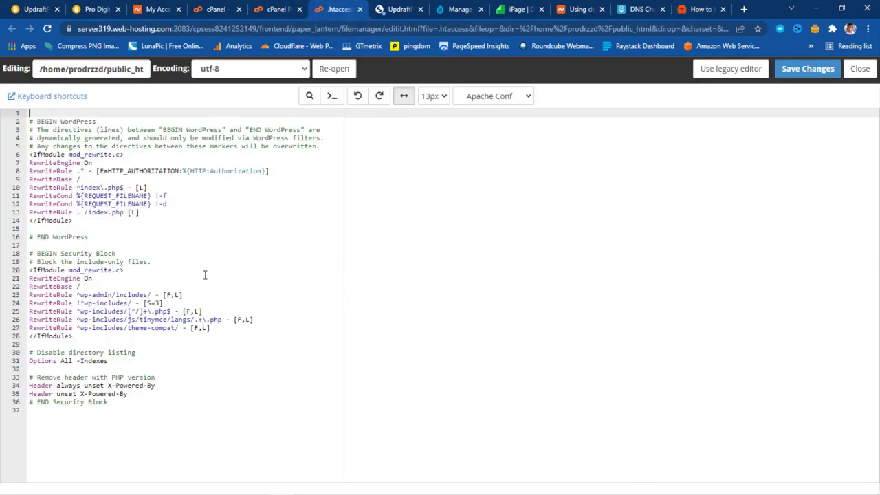
Paste the php_value lines (64M sizes, 300 s times) into .htaccess, save, and return to UpdraftPlus
click(34, 415)
key(Return)
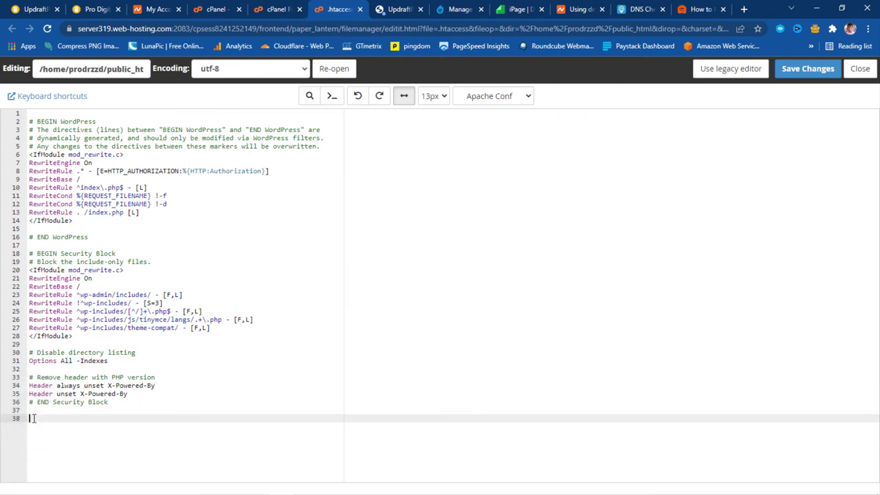
key(ctrl+v)
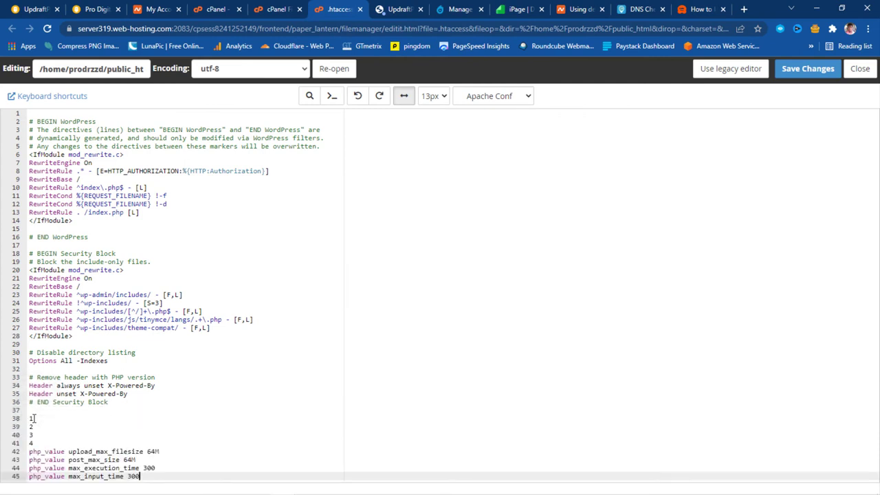
click(823, 72)
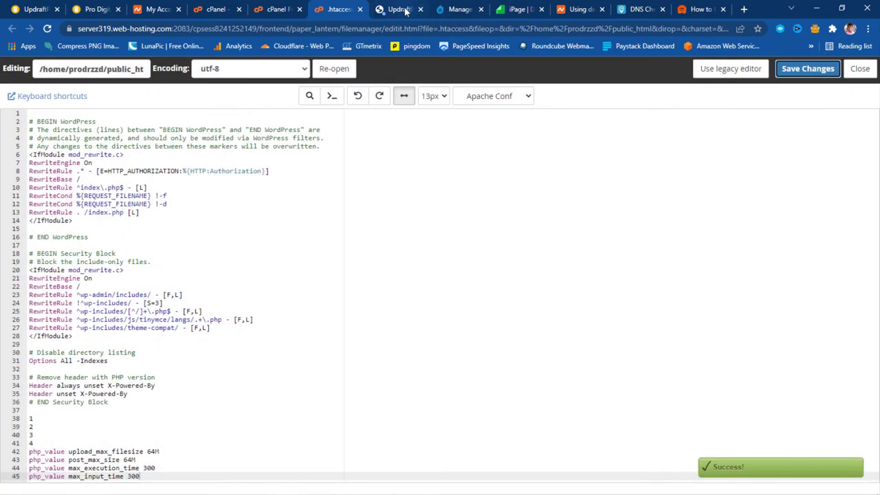
click(399, 9)
click(532, 185)
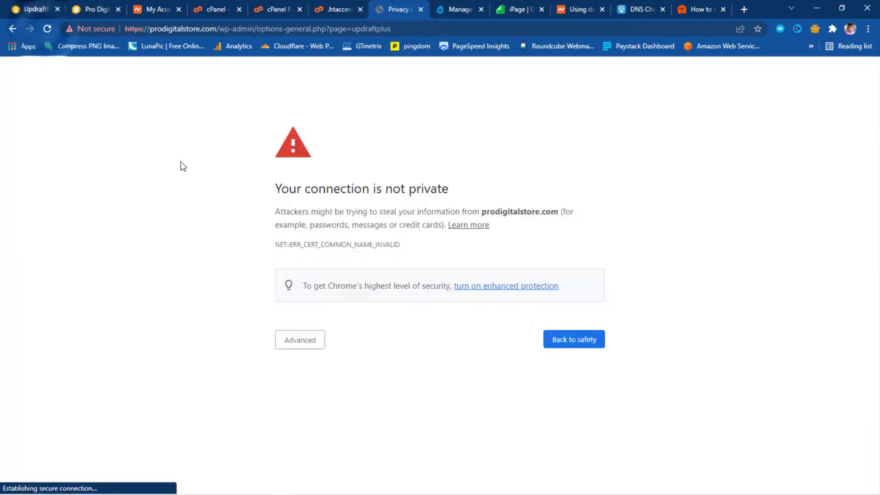
Bypass the certificate warning and retry uploading the five Pro_Digital_Store backup zips, dismissing the -200 error
click(296, 338)
click(331, 426)
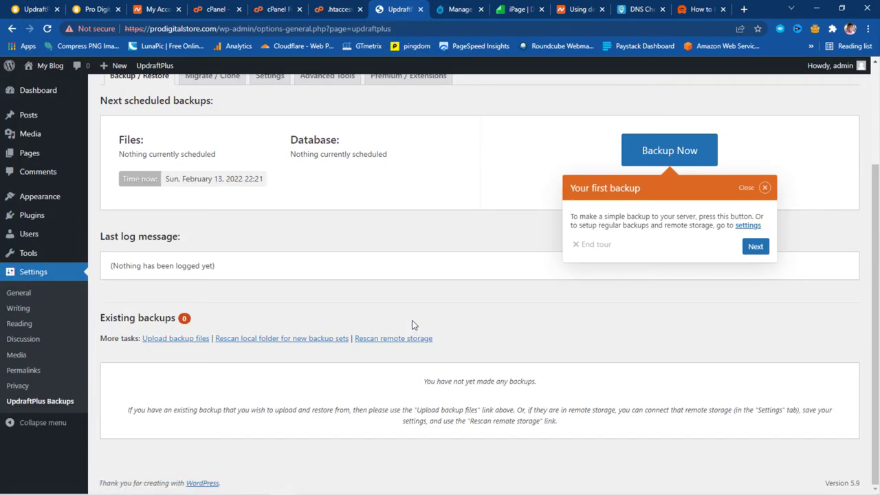
click(175, 346)
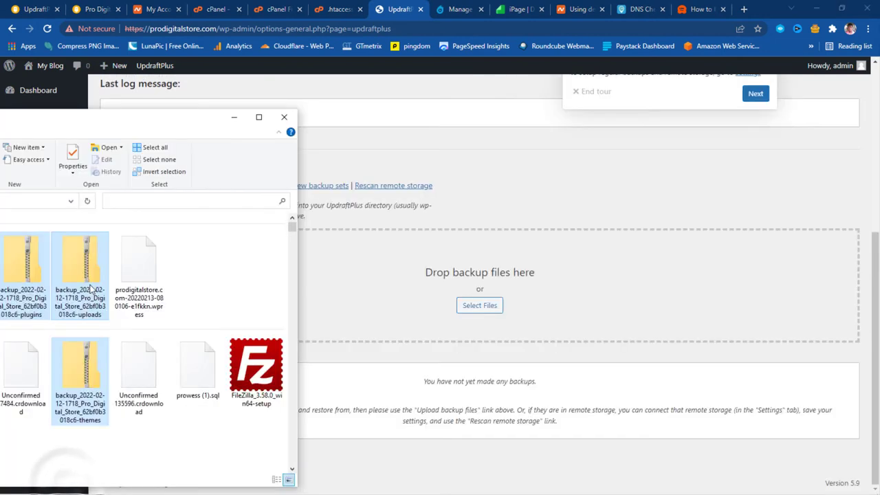
drag(80, 296, 441, 311)
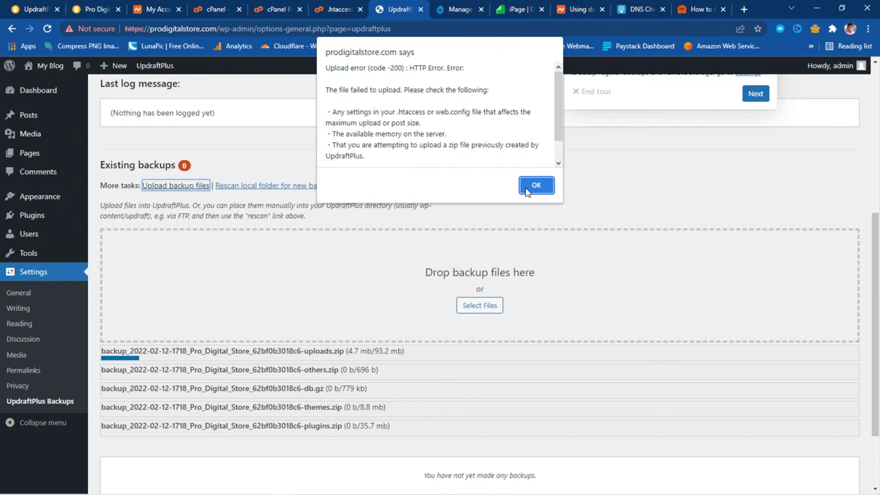
click(535, 184)
click(277, 9)
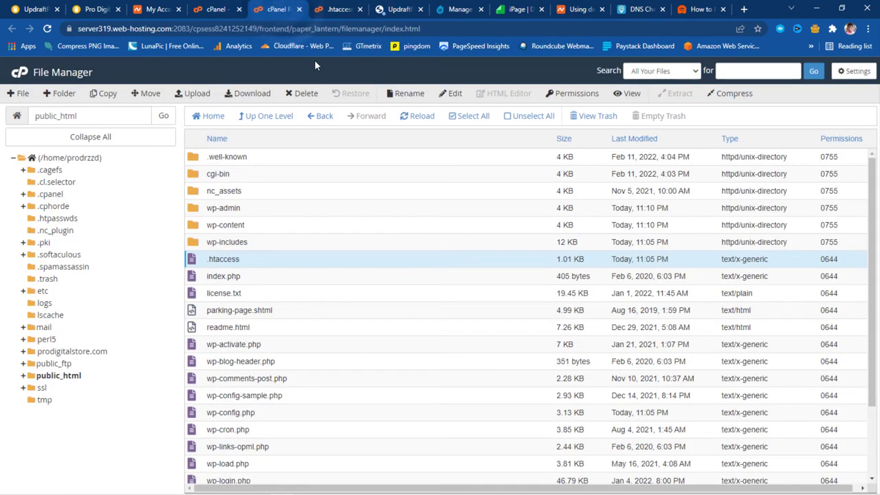
Create a new FTP account with a login name and a confirmed password
click(219, 9)
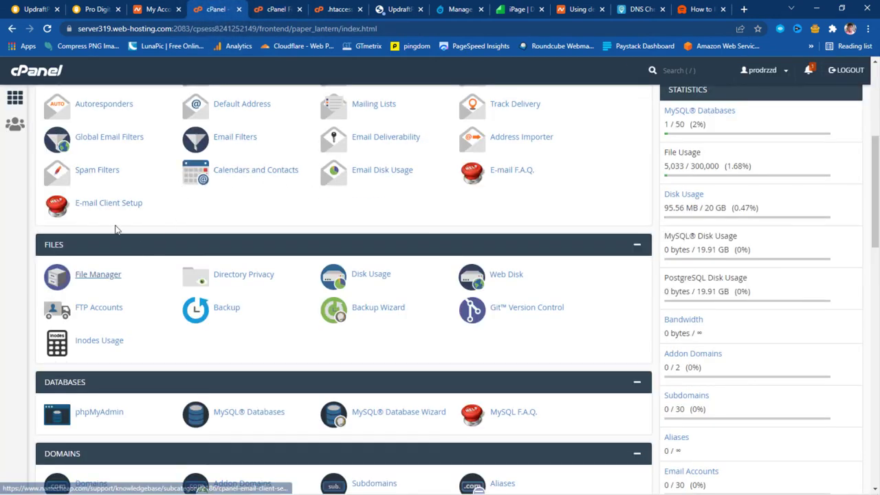
click(99, 311)
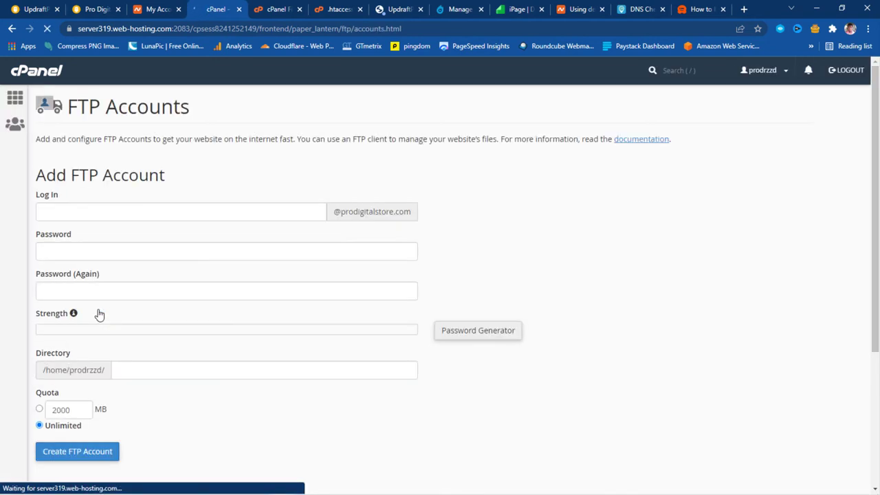
scroll(485, 266, down, 4)
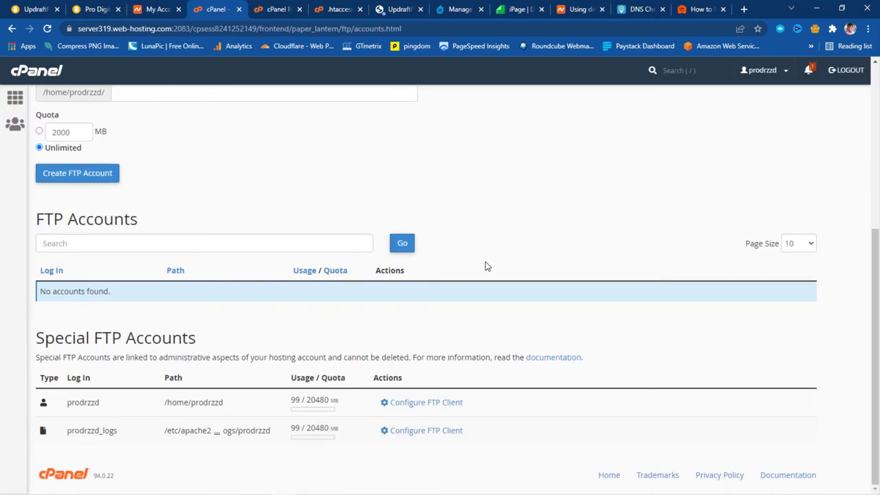
scroll(413, 255, up, 4)
click(119, 211)
text(daps)
click(92, 250)
text(****************)
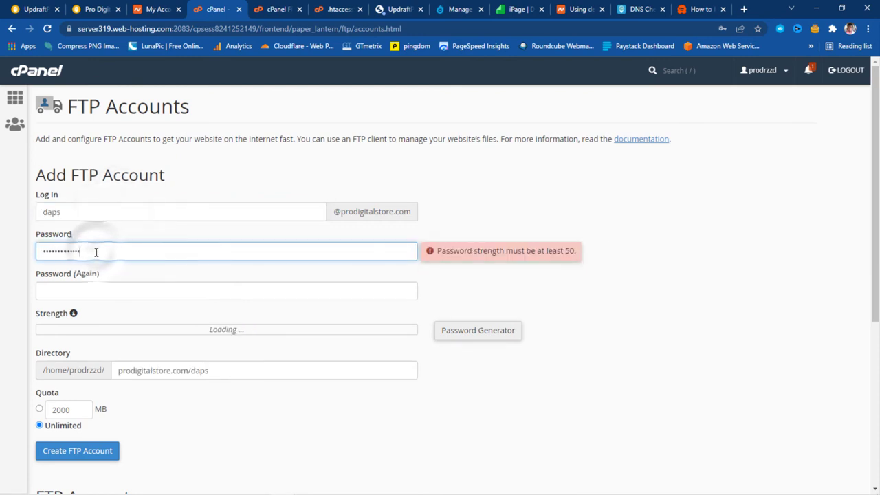
click(90, 290)
text(****************)
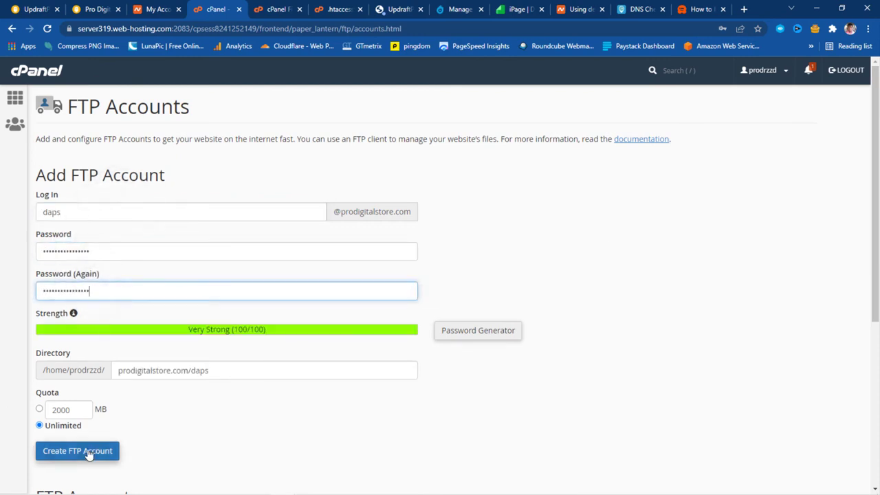
click(88, 451)
Show the new account's manual FTP client settings: ftp.prodigitalstore.com, port 21
click(650, 291)
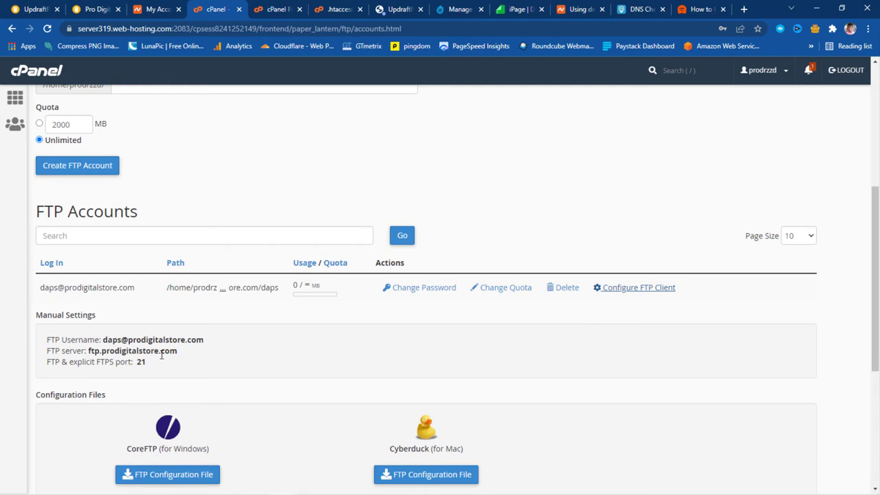
scroll(363, 351, down, 2)
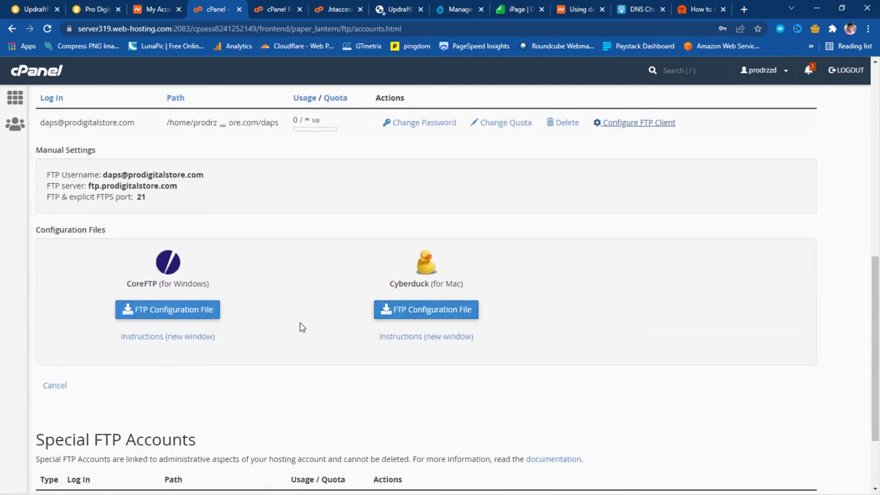
scroll(301, 326, up, 3)
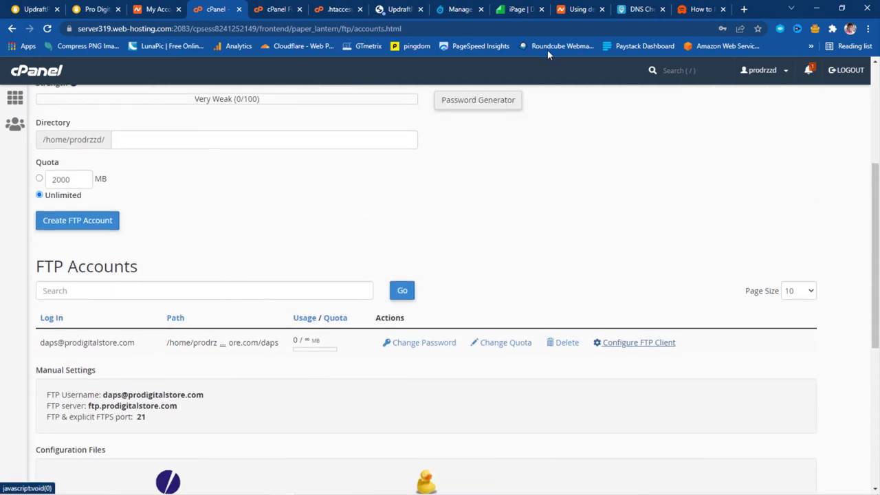
Search Google for 'download filezilla' and open the FileZilla Client for Windows (64bit x86) page
click(744, 10)
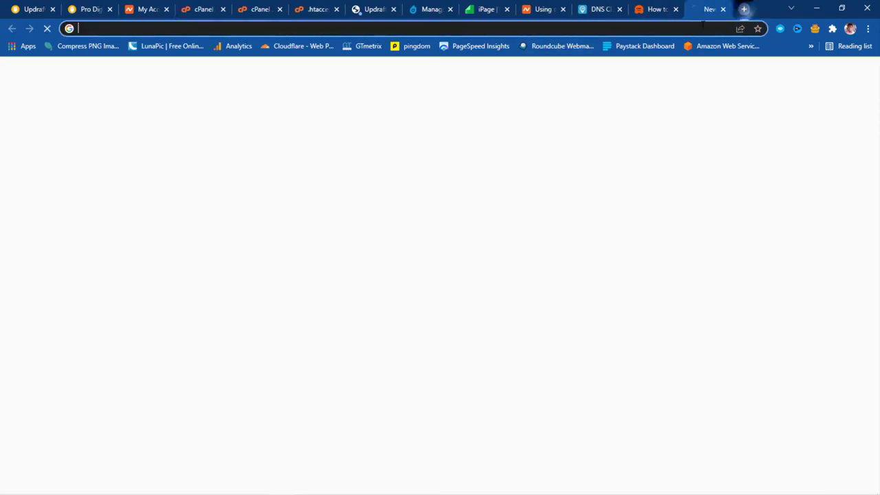
click(529, 27)
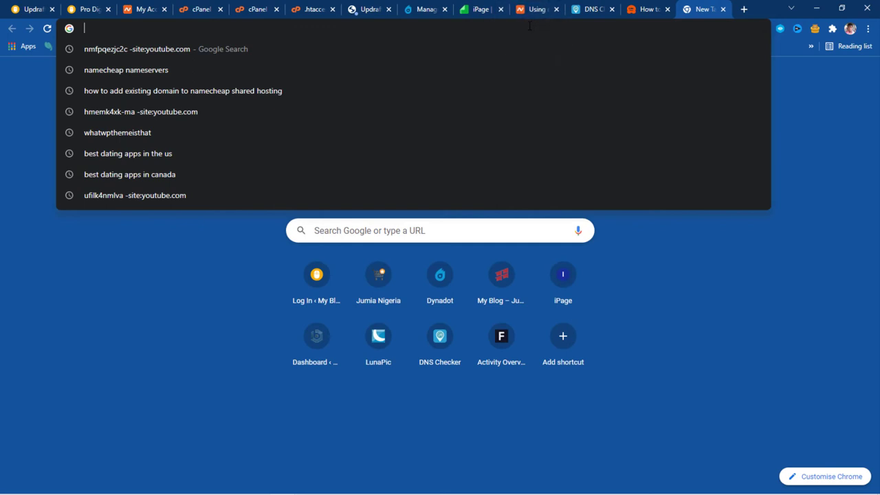
text(downl)
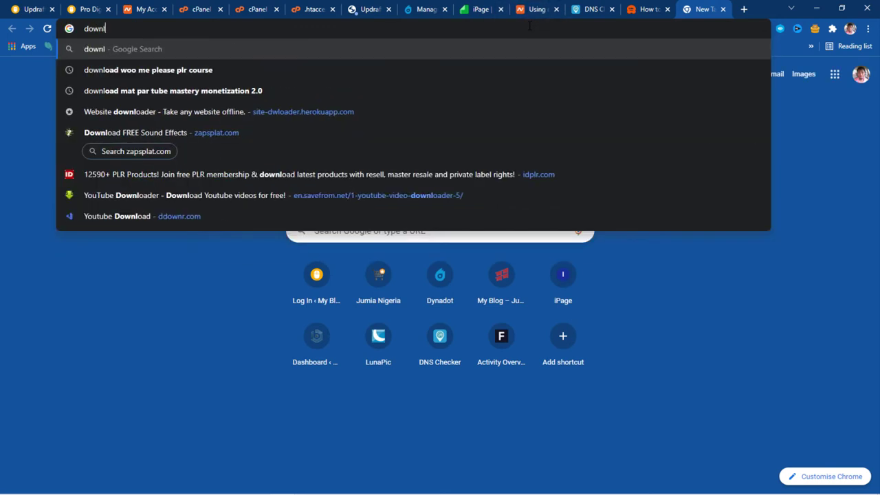
text(oad file)
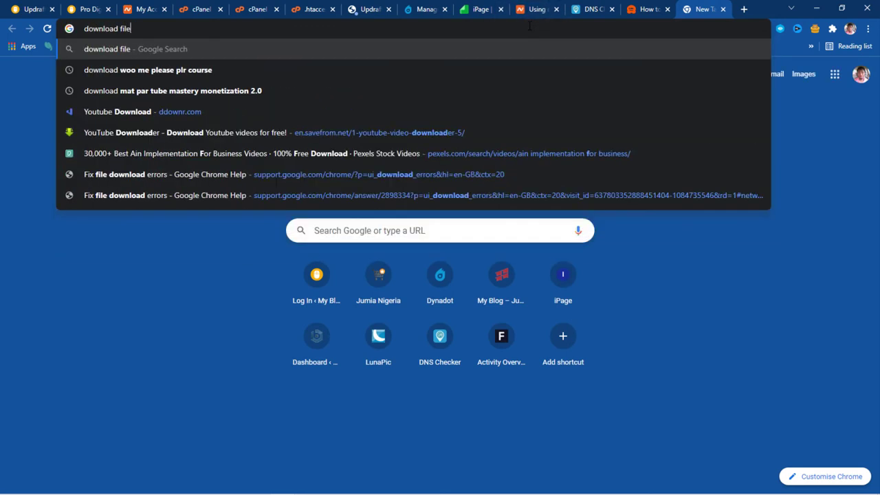
text(zilla)
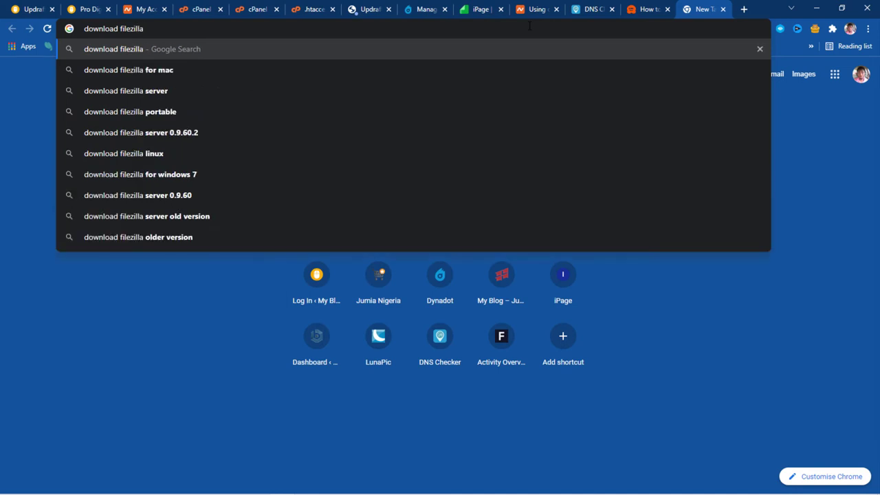
key(Return)
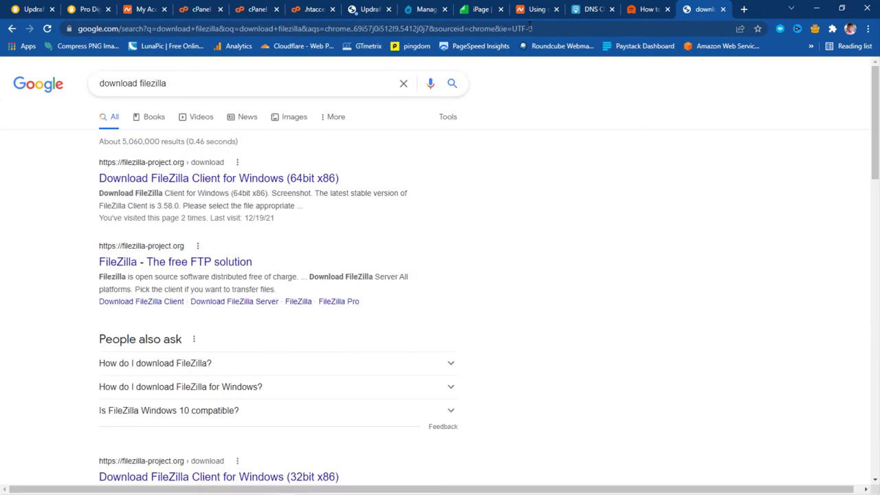
click(196, 180)
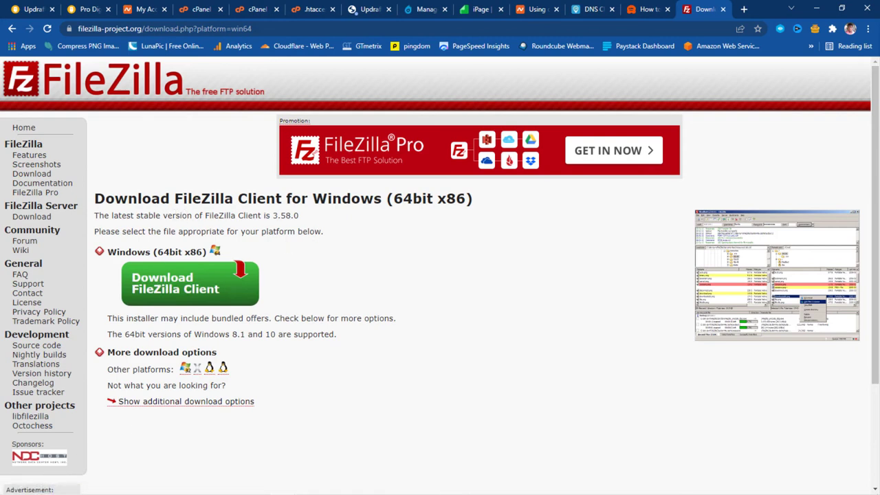
mouse_move(11, 487)
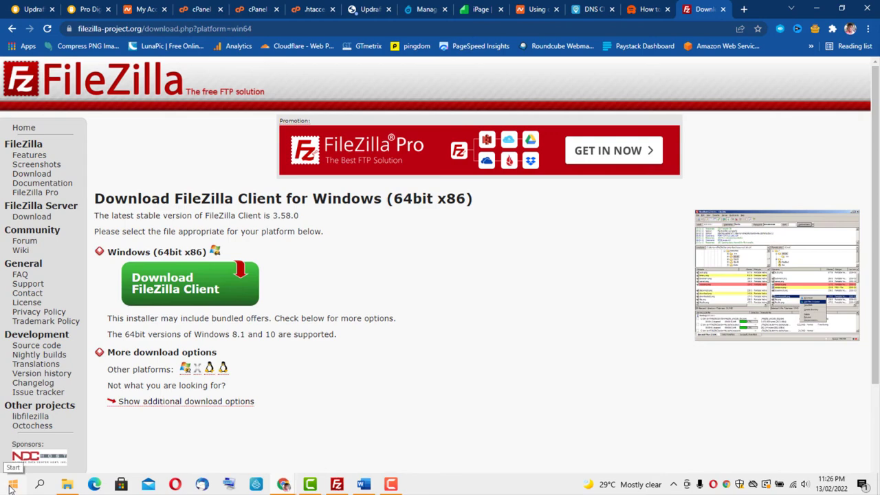
Open FileZilla from the taskbar and place its window beside the FTP account settings
click(337, 485)
drag(393, 24, 514, 144)
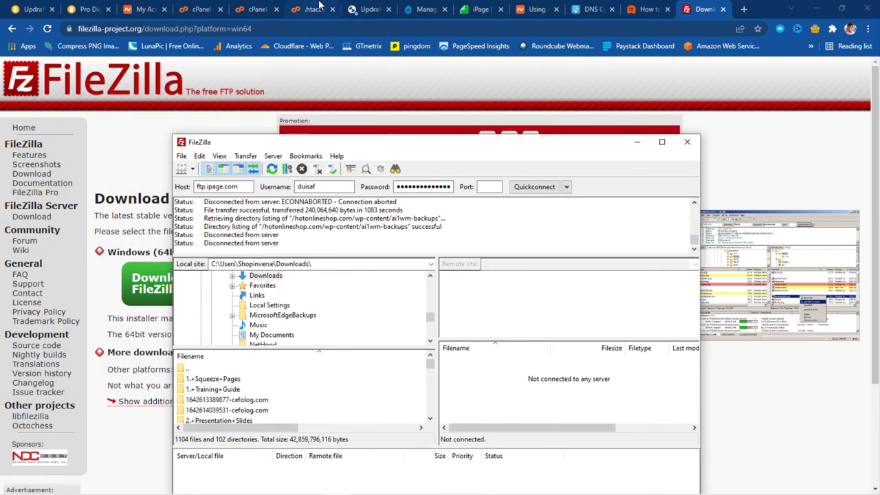
click(200, 9)
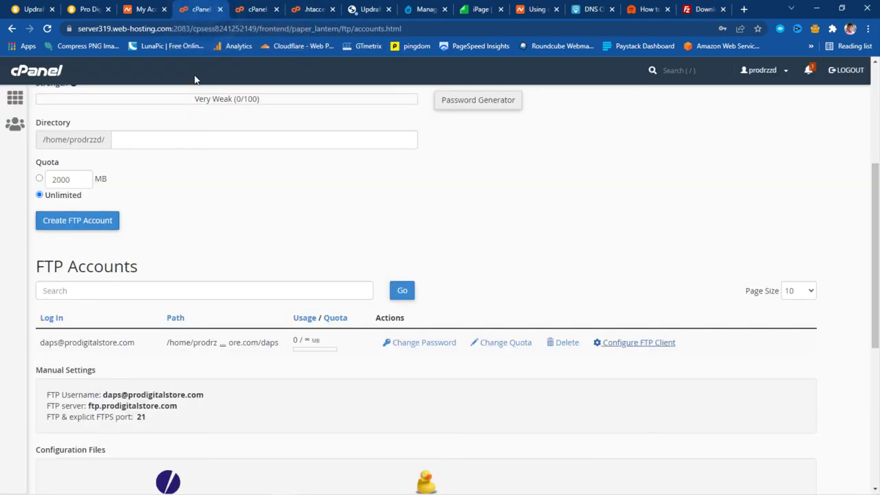
mouse_move(308, 487)
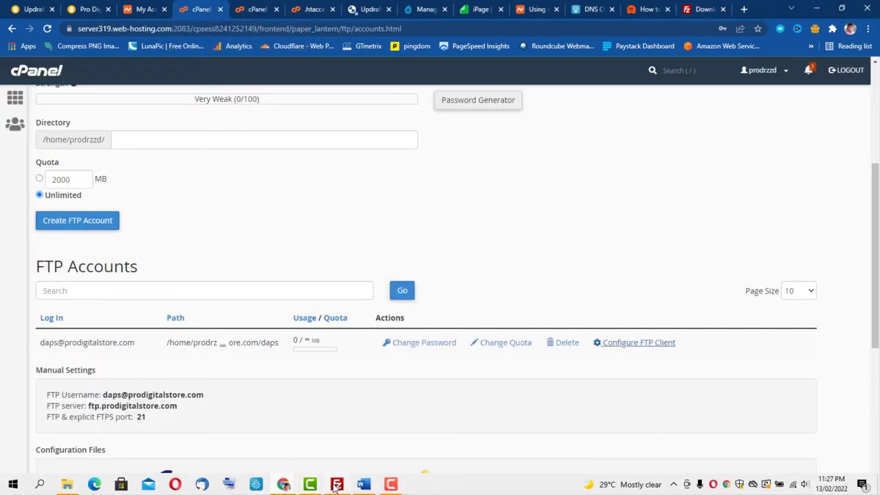
click(336, 485)
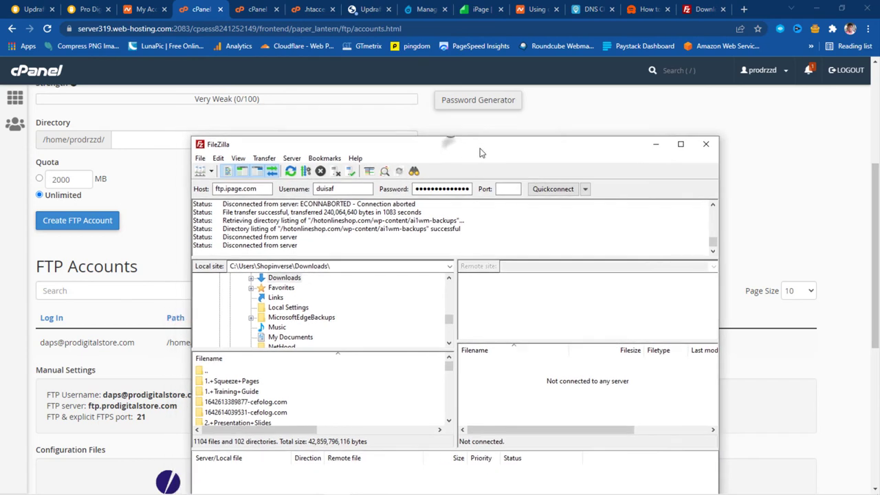
drag(482, 153, 600, 144)
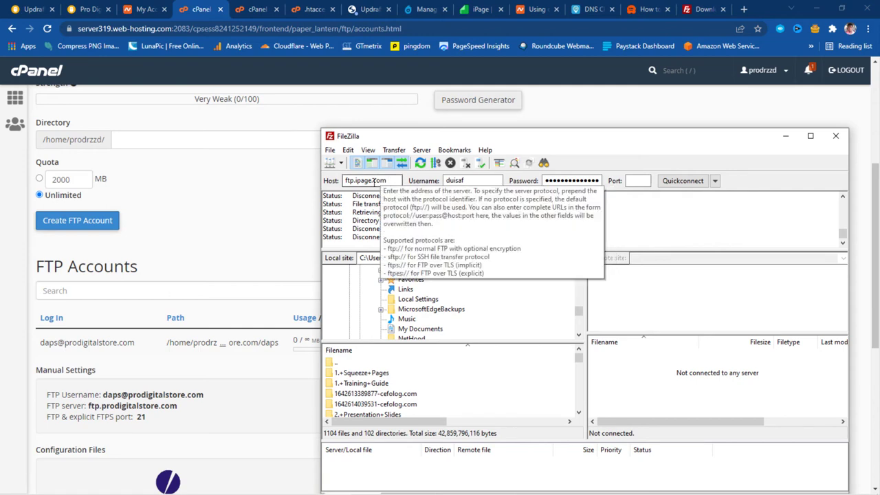
Quickconnect to ftp.prodigitalstore.com with the new FTP username and password, trusting the certificate
drag(372, 180, 355, 180)
key(BackSpace)
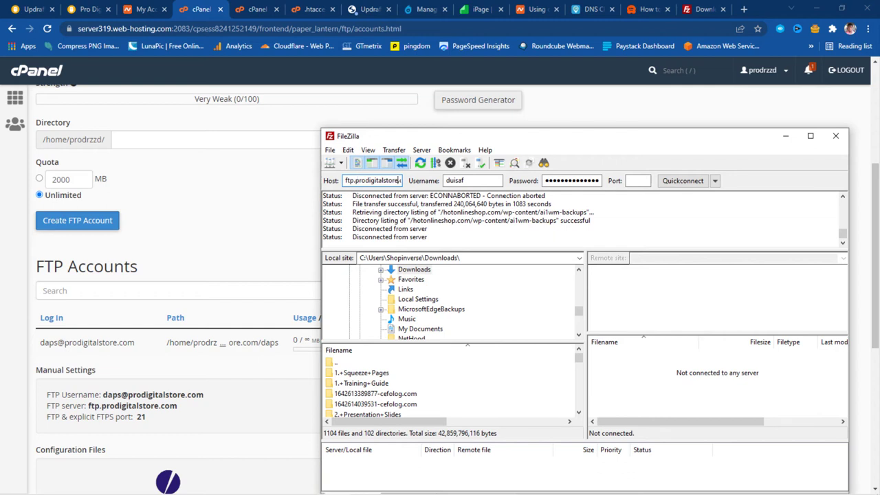
key(Tab)
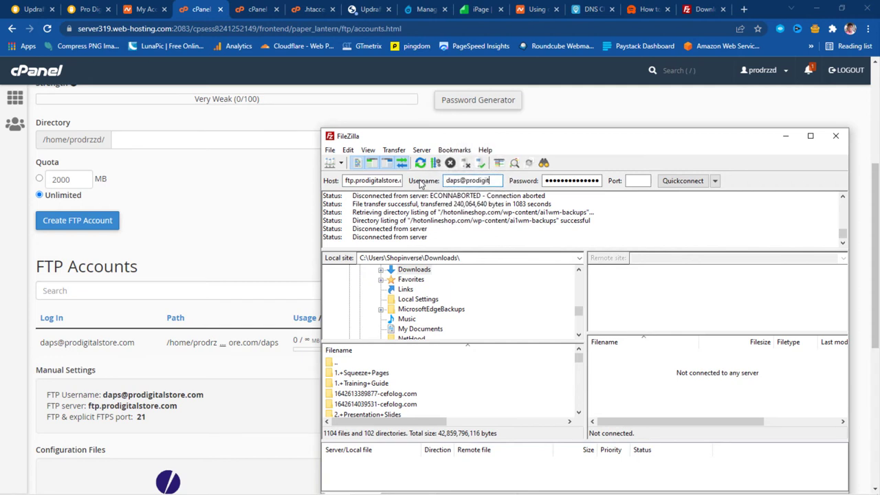
key(Tab)
text(******)
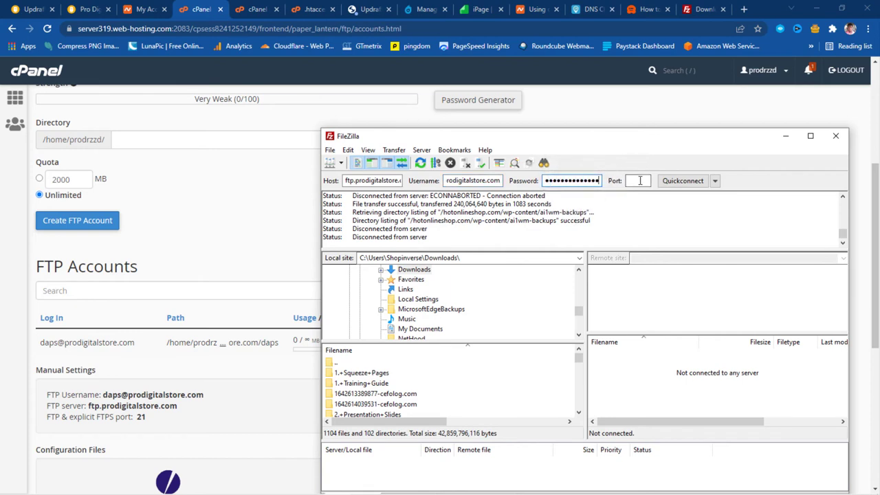
click(665, 181)
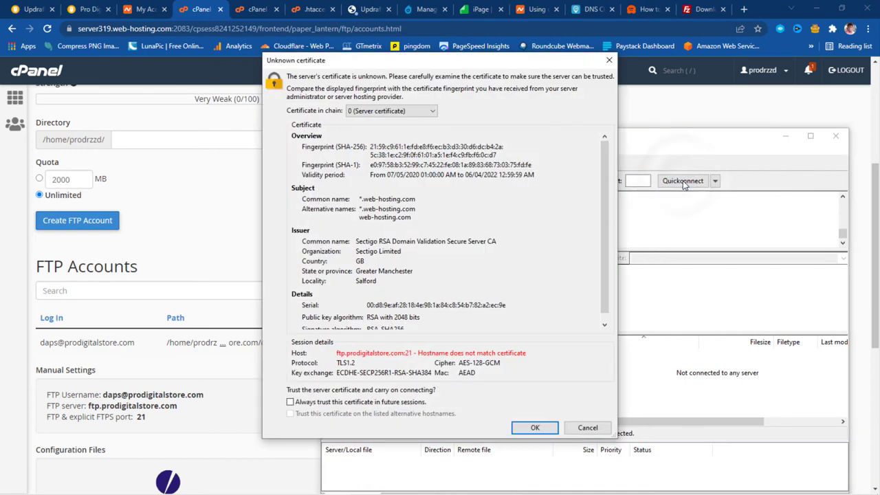
click(533, 428)
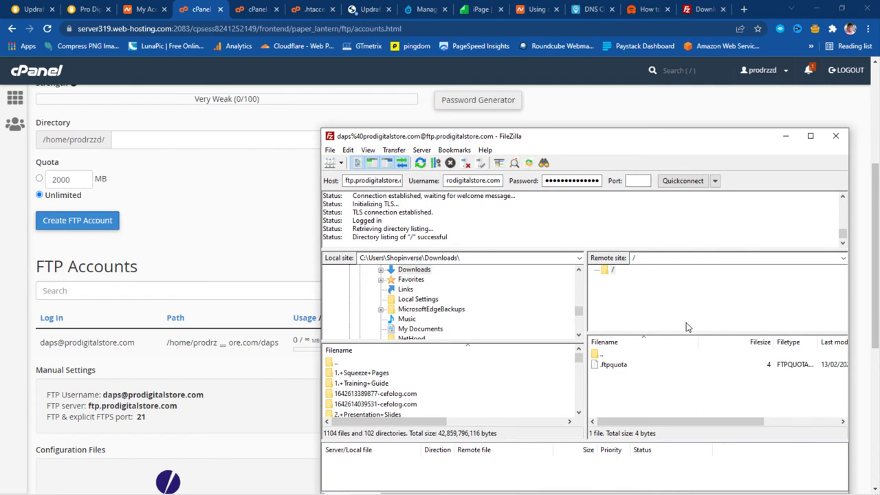
After going up a remote folder in FileZilla, check the FTP account's full home path and delete it
double_click(602, 355)
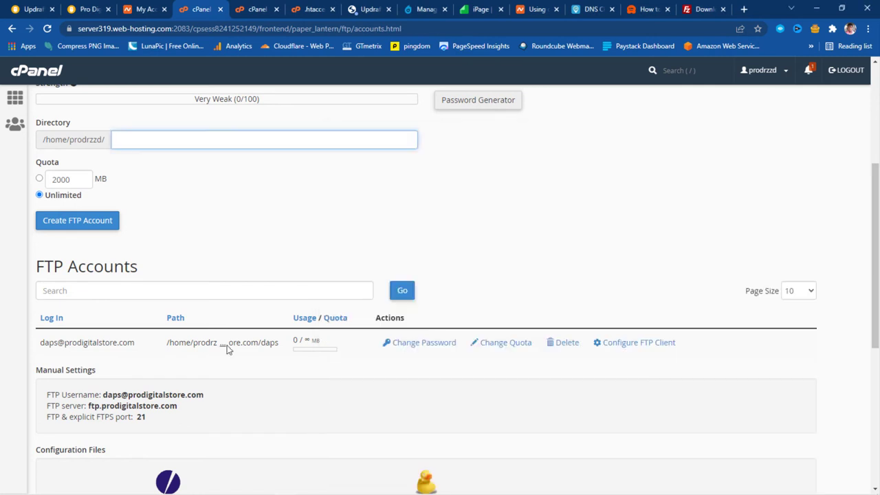
click(224, 344)
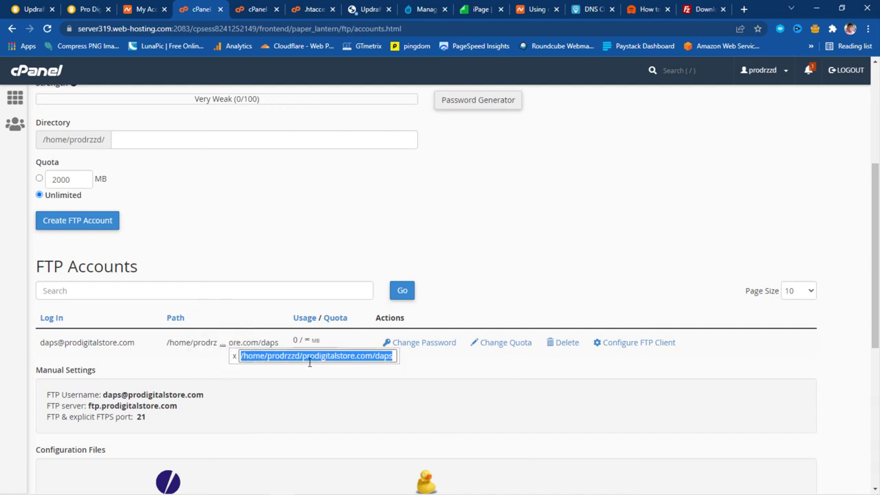
drag(392, 356, 375, 356)
triple_click(376, 356)
click(565, 343)
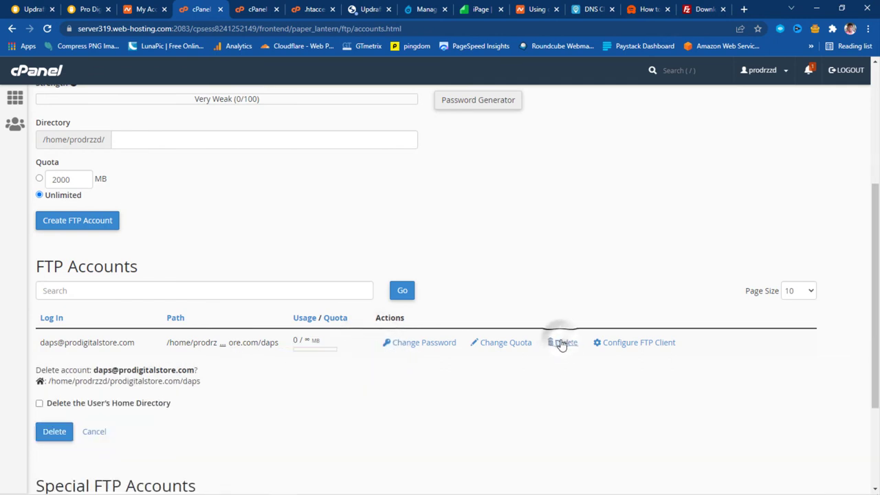
click(41, 436)
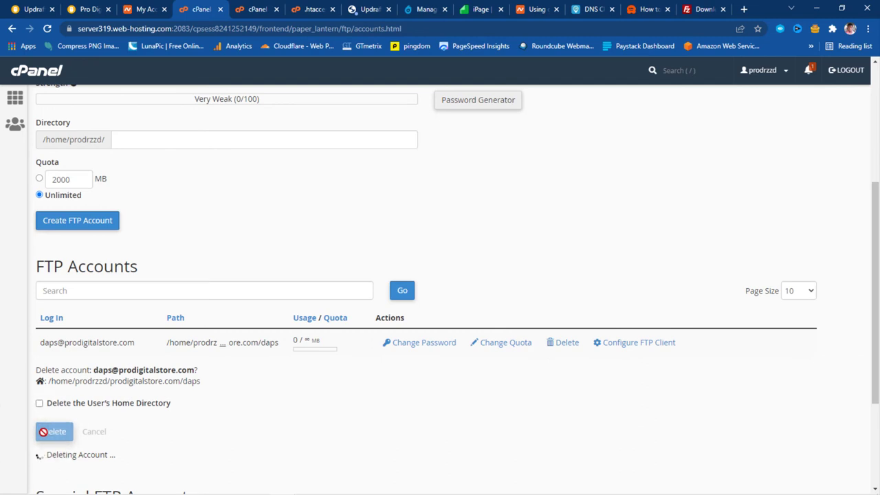
Create FTP account login 'daps' with a very strong password and public_html as its directory
scroll(43, 432, up, 3)
click(59, 157)
text(daps)
click(69, 197)
text(*********)
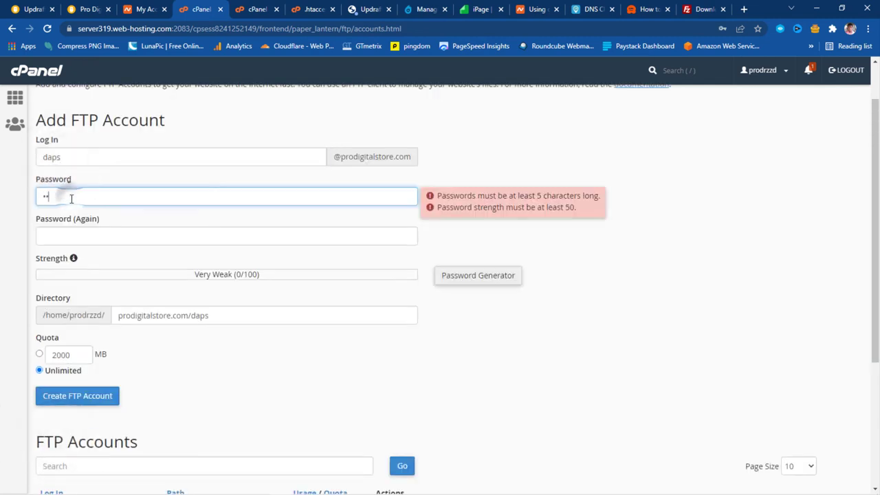
text(*****)
key(Tab)
text(*****)
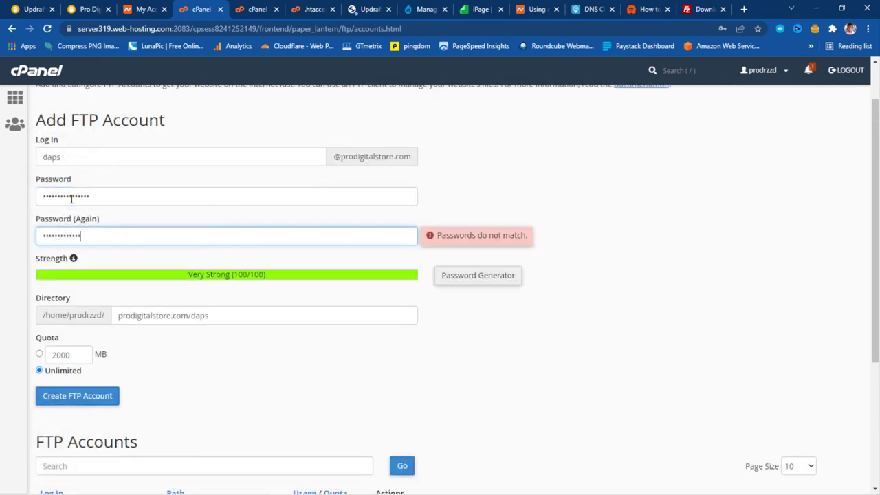
text(***)
triple_click(225, 321)
text(public)
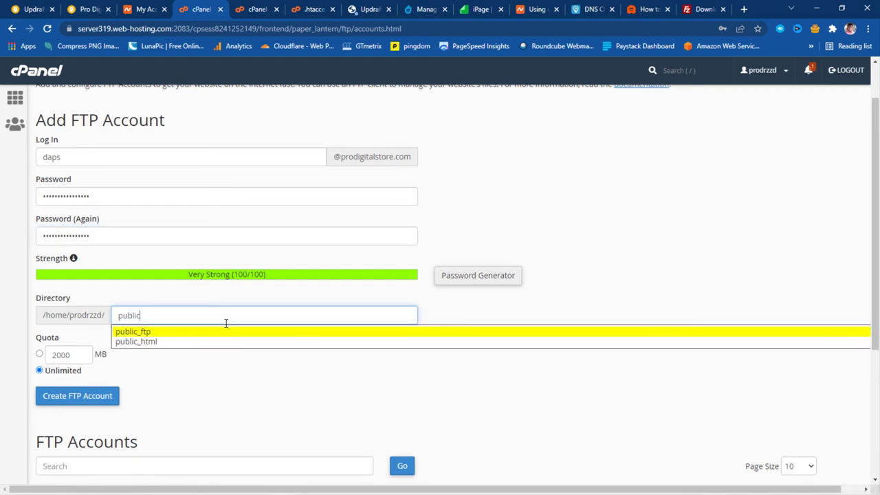
click(158, 341)
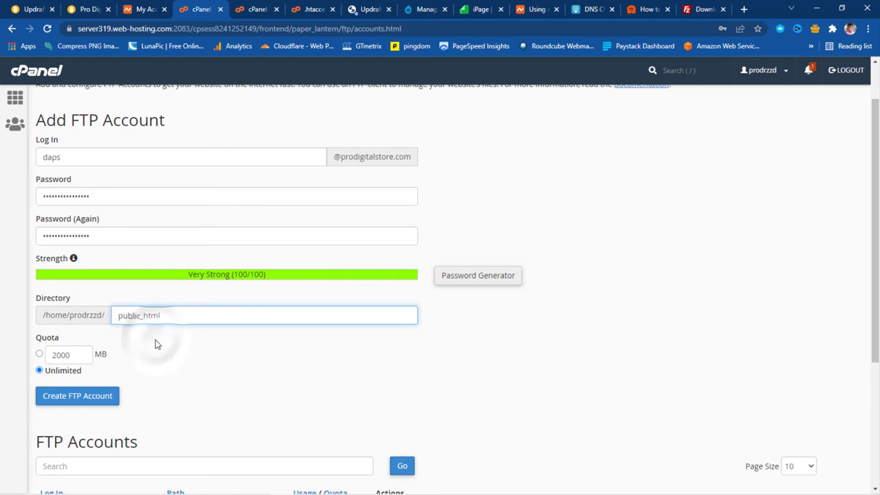
click(73, 399)
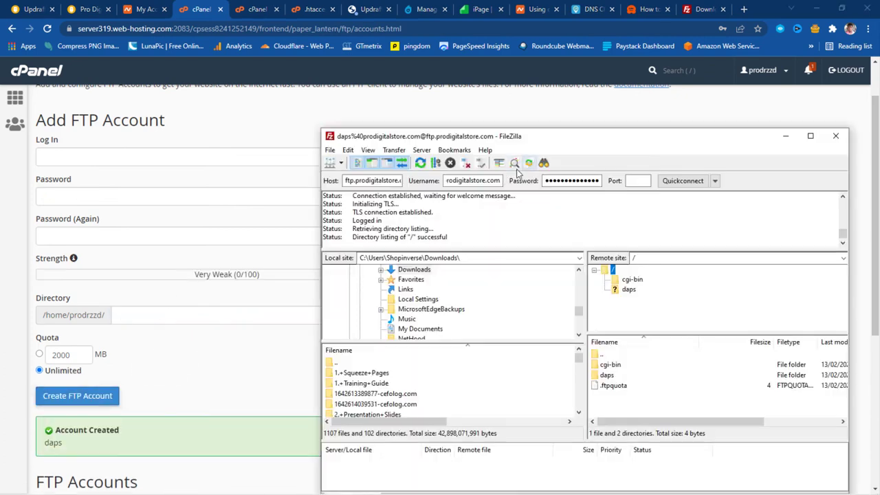
Refresh the remote listing and browse to /public_html/wp-content/updraft on the server
click(420, 164)
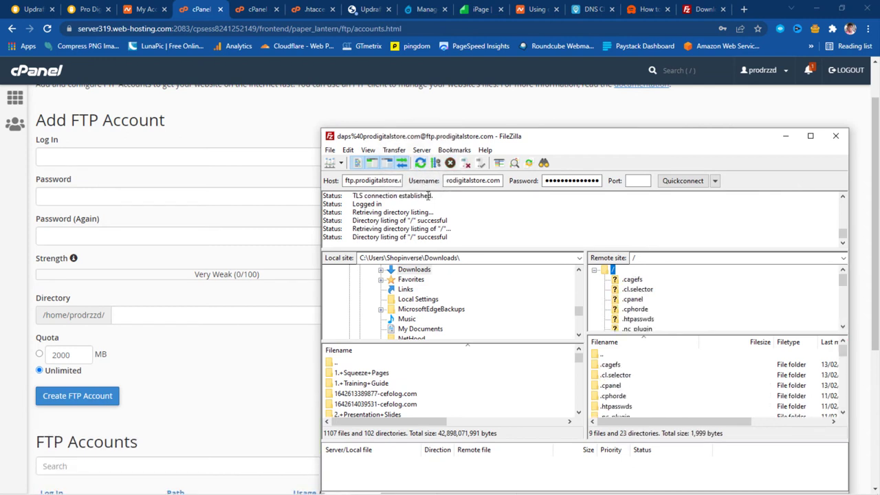
scroll(712, 299, down, 5)
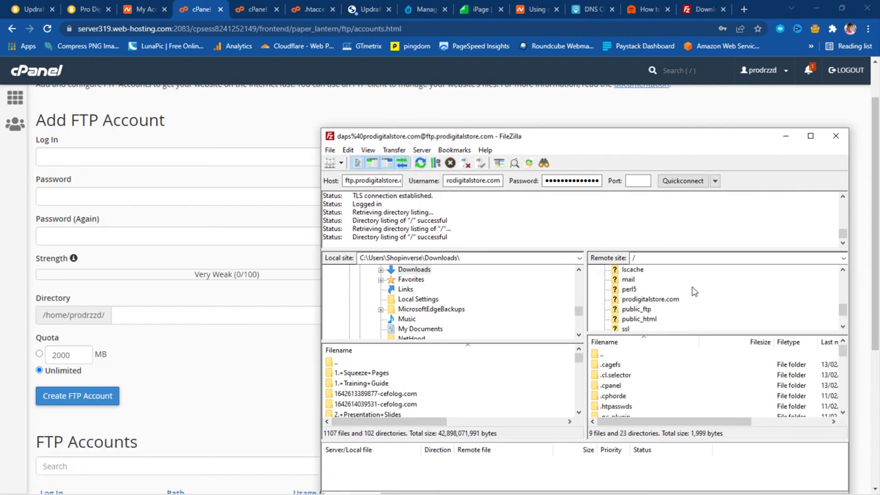
scroll(693, 291, down, 1)
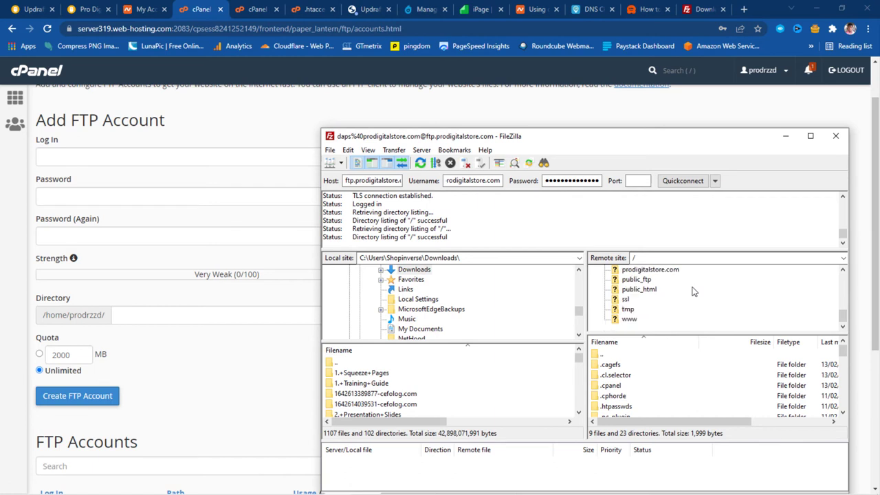
click(636, 289)
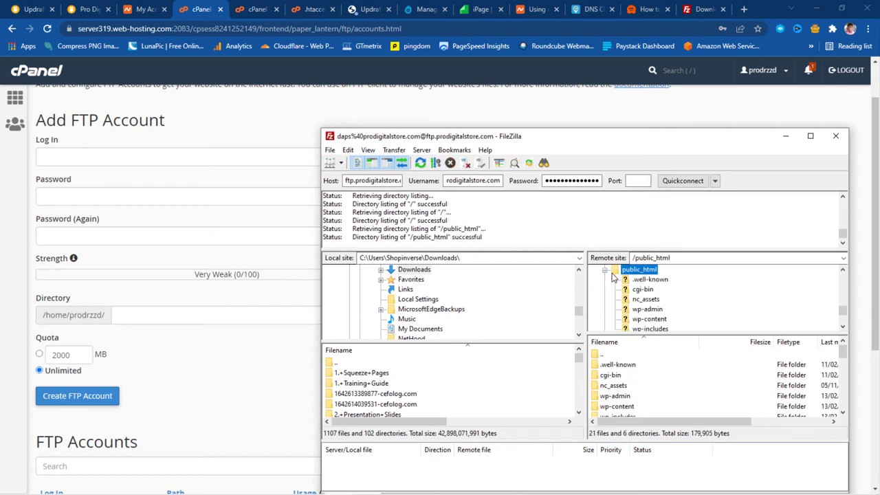
click(649, 319)
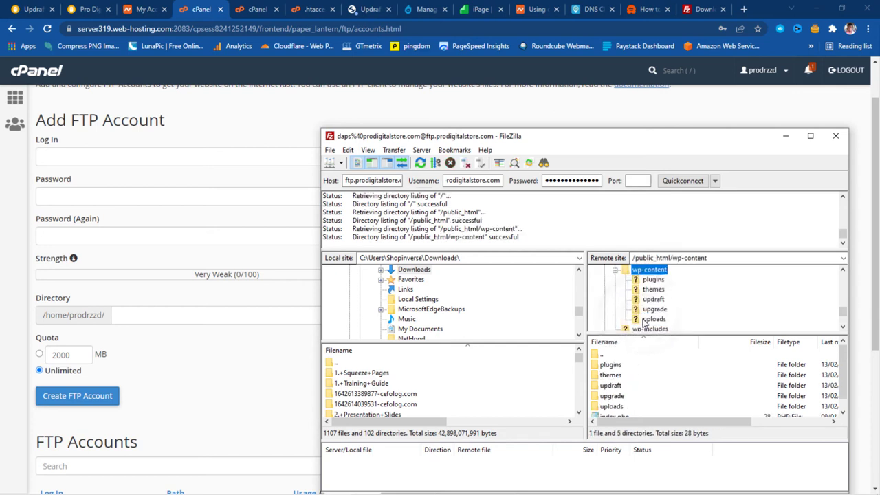
click(650, 300)
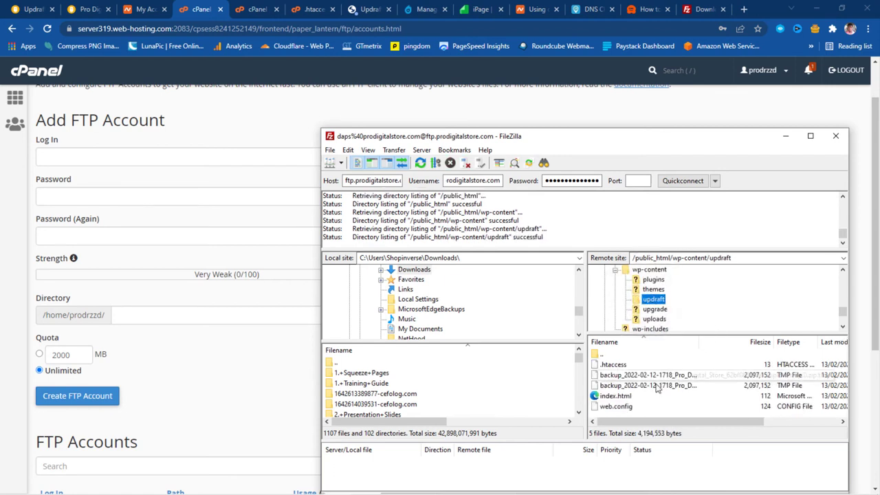
Delete the two leftover partial backup .tmp files from the updraft folder
click(618, 384)
shift+click(615, 376)
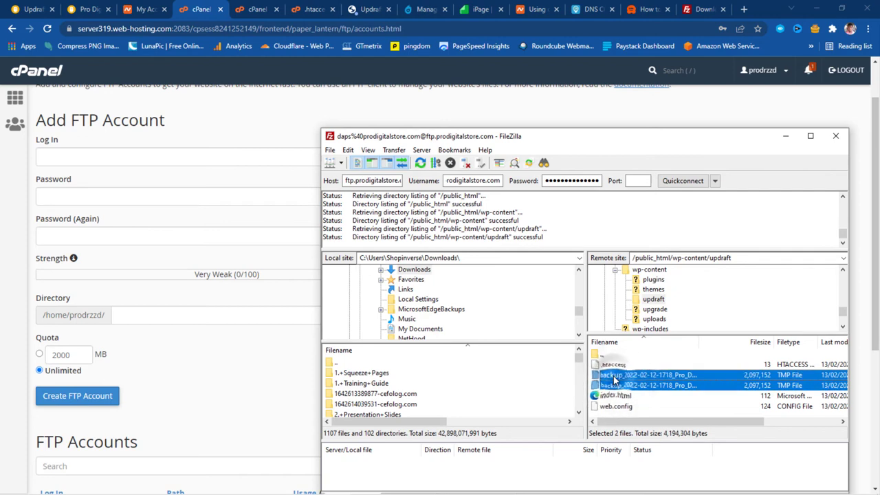
key(Delete)
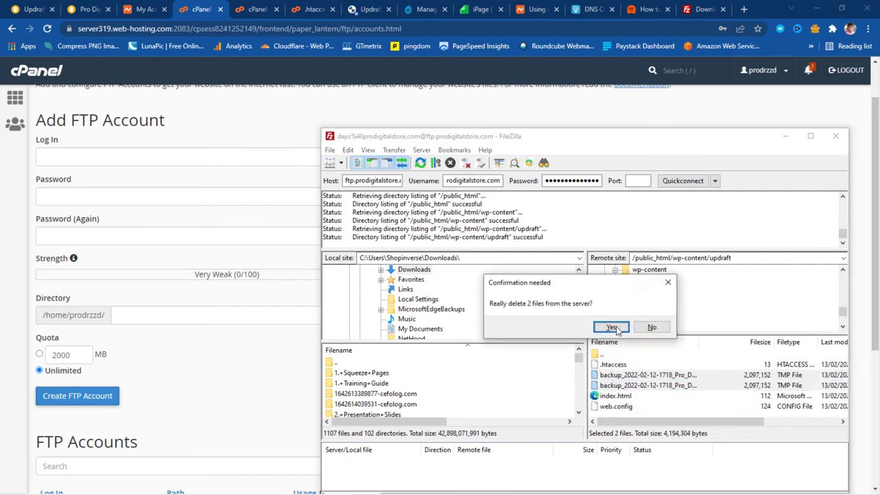
click(611, 327)
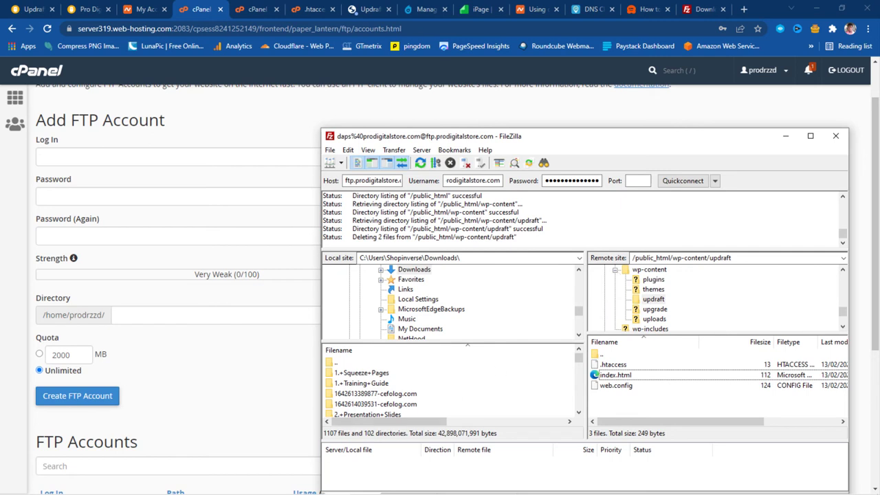
Upload the five Pro_Digital_Store backup zips from Downloads into the remote updraft folder
click(66, 484)
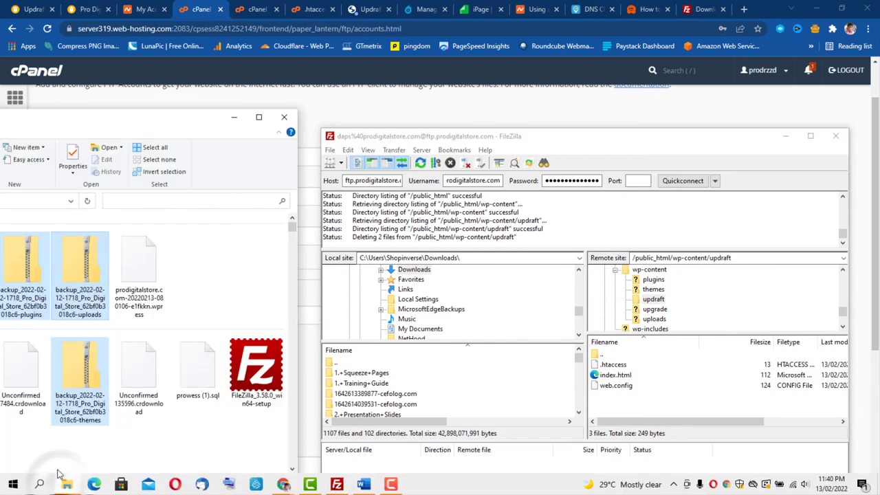
drag(79, 296, 665, 301)
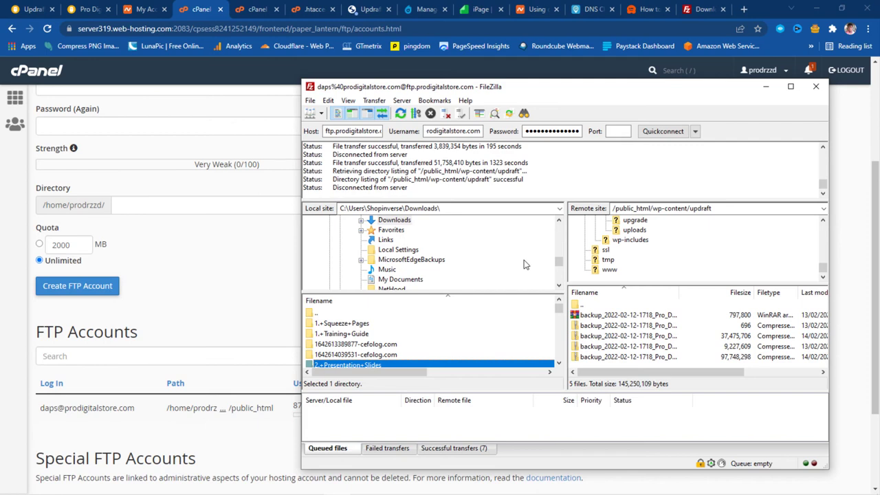
Dismiss the UpdraftPlus upload error and reload so the Feb 12, 2022 backup is listed
click(373, 12)
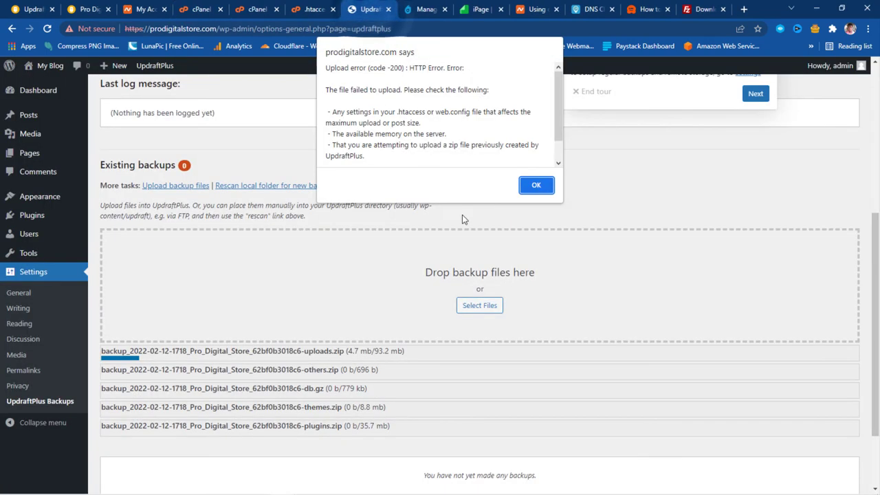
click(536, 185)
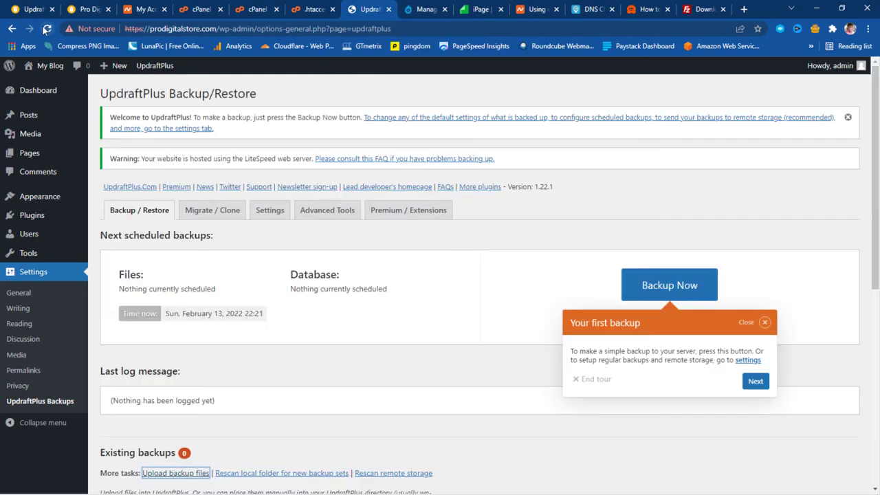
click(47, 28)
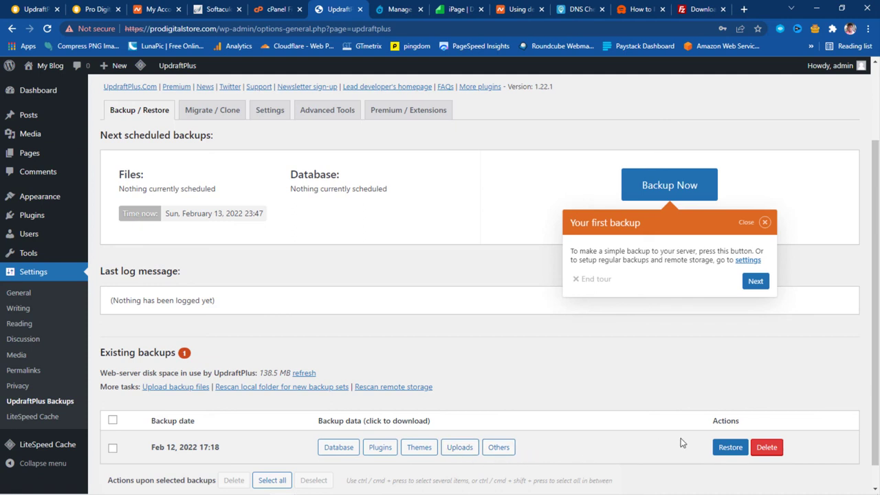
Restore the Feb 12, 2022 backup with Plugins, Themes, Uploads, Others and Database selected
click(729, 447)
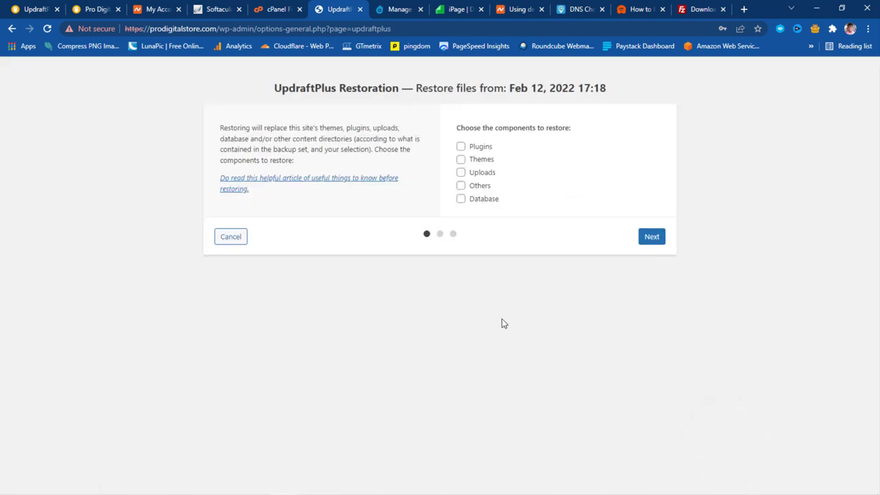
click(460, 147)
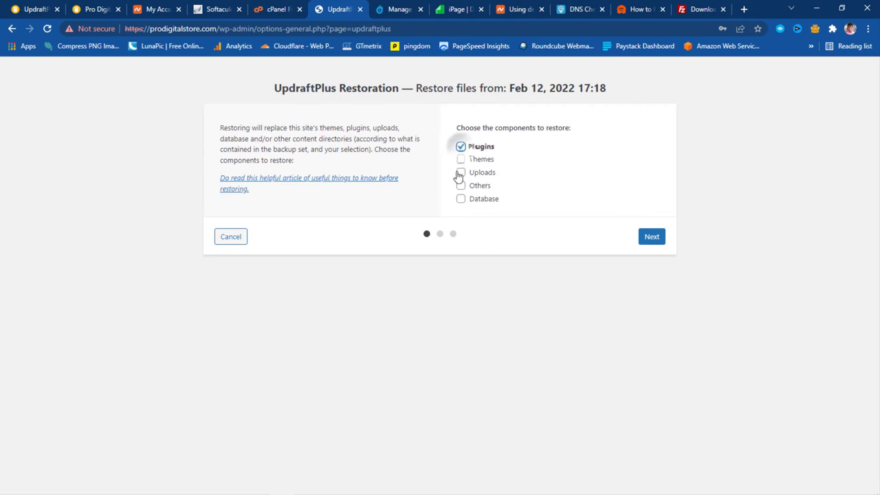
click(461, 159)
click(460, 172)
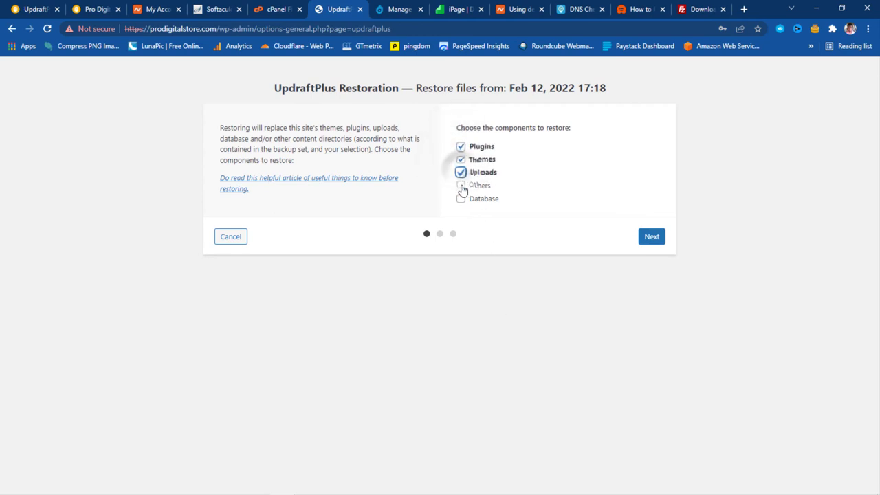
click(461, 186)
click(461, 198)
click(651, 237)
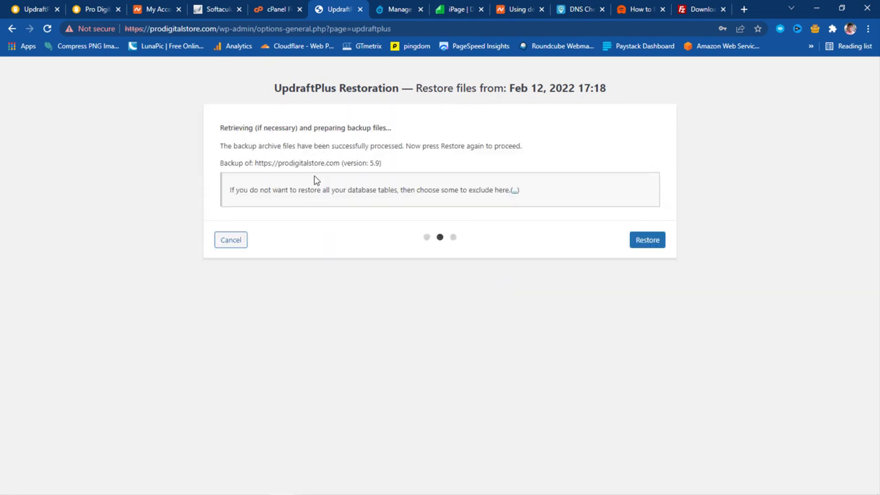
click(647, 240)
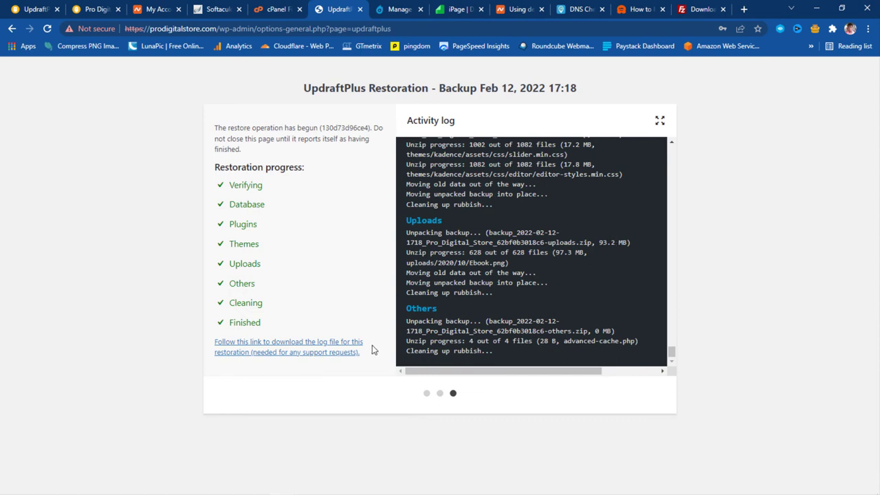
Download the restoration log, browse the restored Pro Digital Store homepage, then return to the report
click(242, 348)
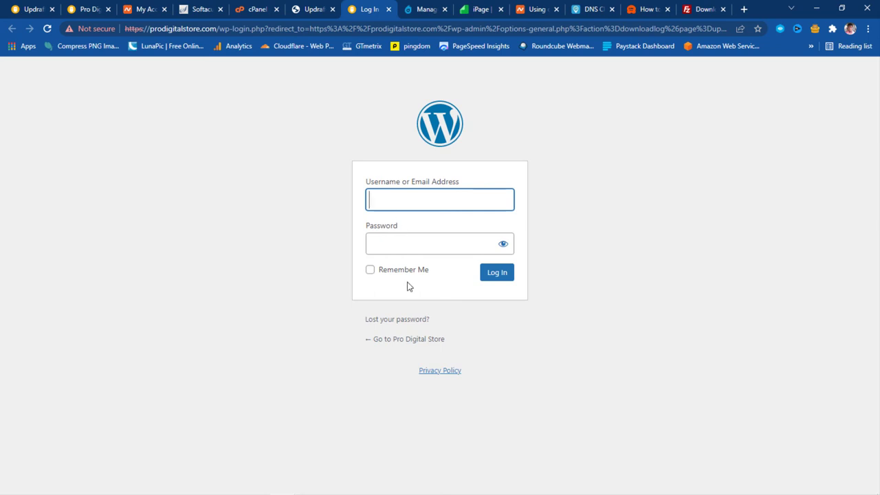
click(405, 340)
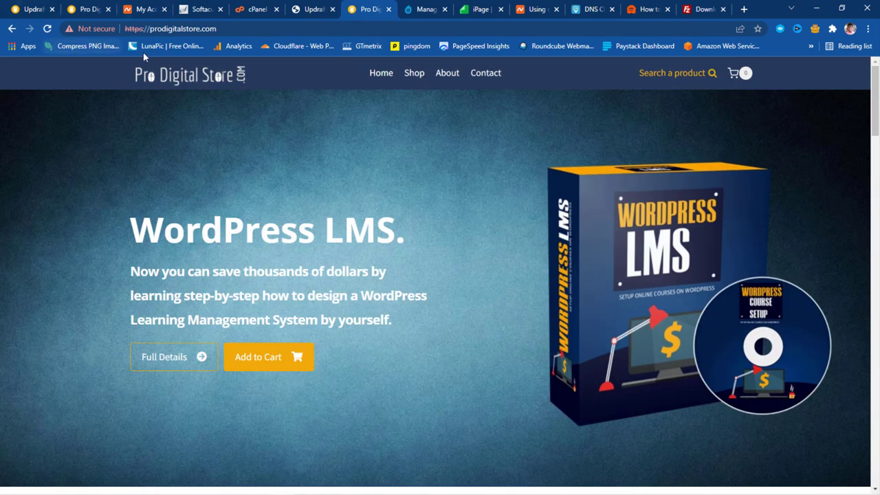
scroll(499, 220, down, 15)
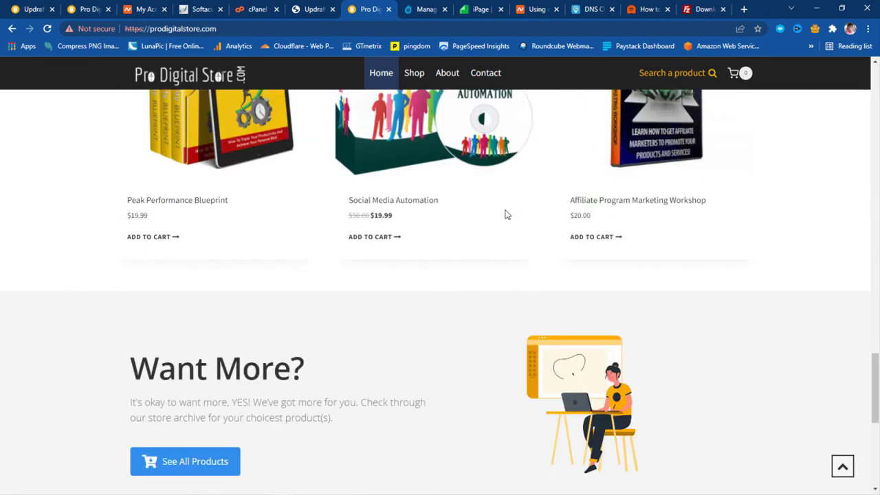
scroll(506, 215, down, 5)
click(315, 9)
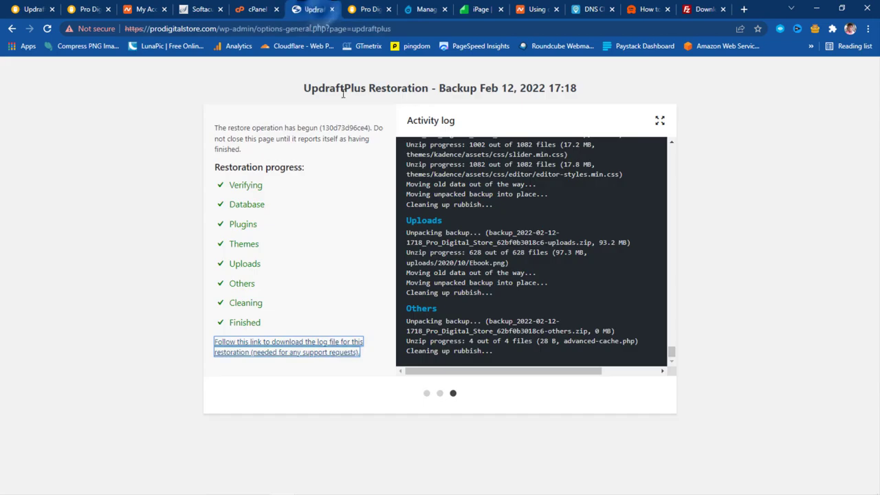
Open the restoration log and log back in as 'dts' with the account password
click(280, 352)
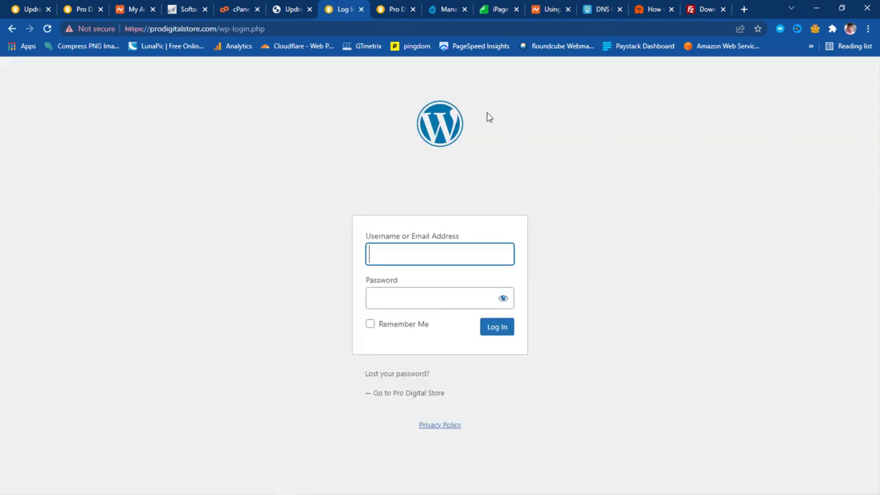
text(dts)
key(Tab)
text(•••••••••)
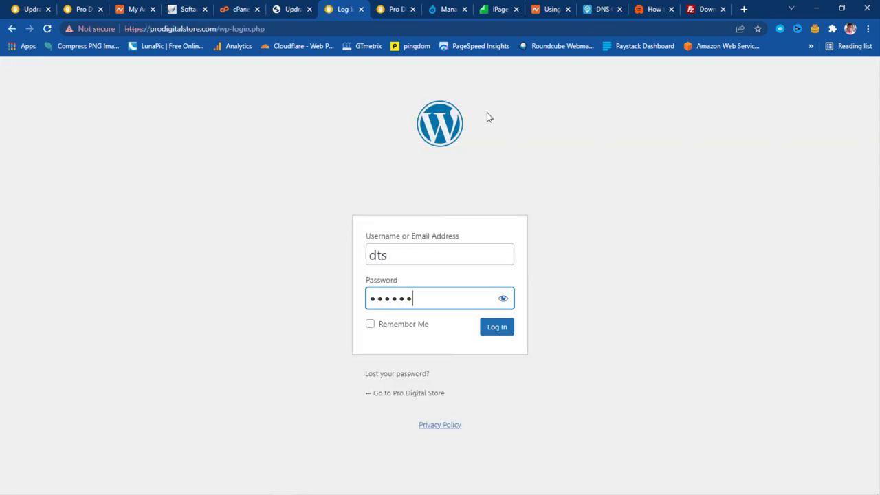
text(•••••••)
key(Return)
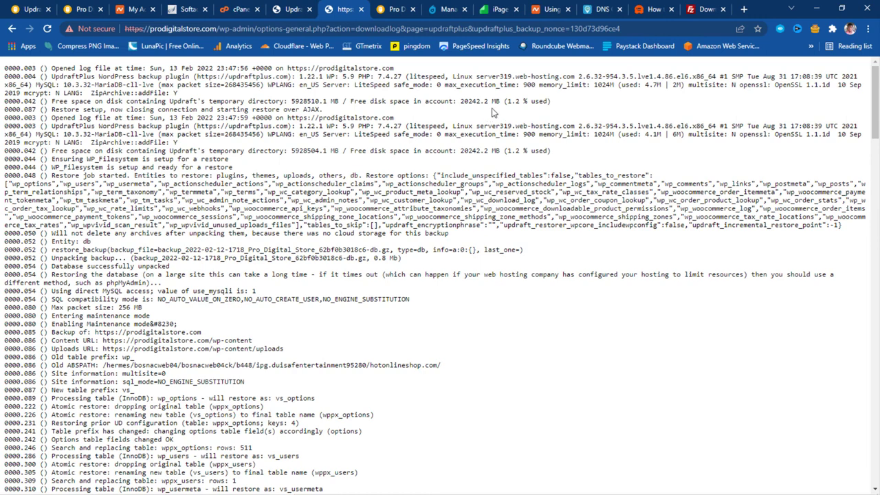
Trim the address to /wp-admin/ to load the Pro Digital Store admin dashboard
drag(509, 29, 259, 29)
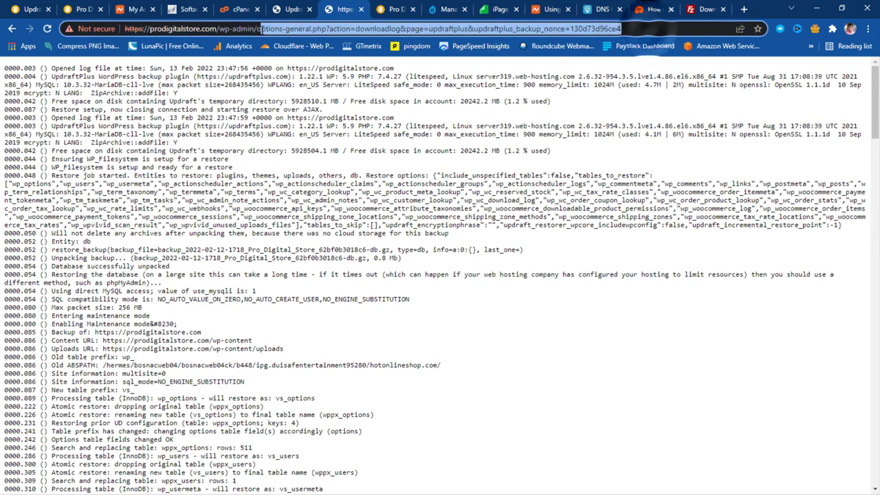
key(BackSpace)
key(Return)
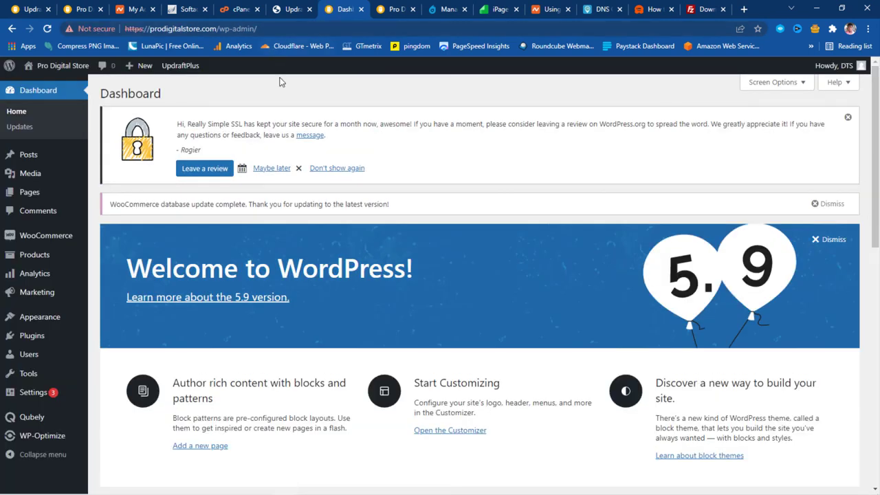
Delete the leftover -old plugins, themes and uploads directories from Settings > UpdraftPlus Backups
scroll(279, 147, down, 3)
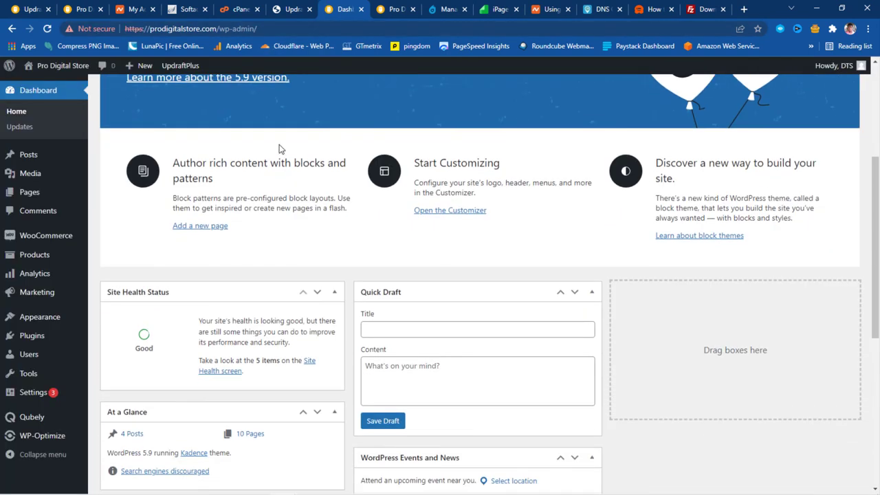
mouse_move(14, 397)
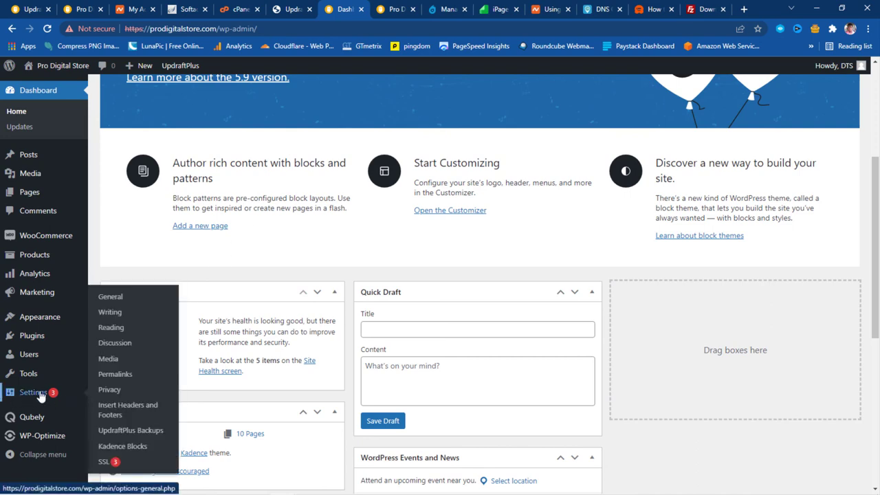
click(146, 432)
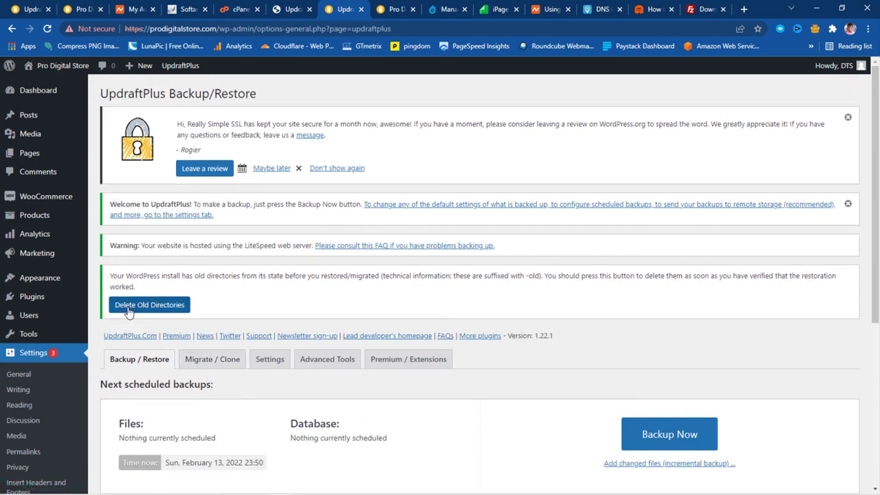
click(129, 310)
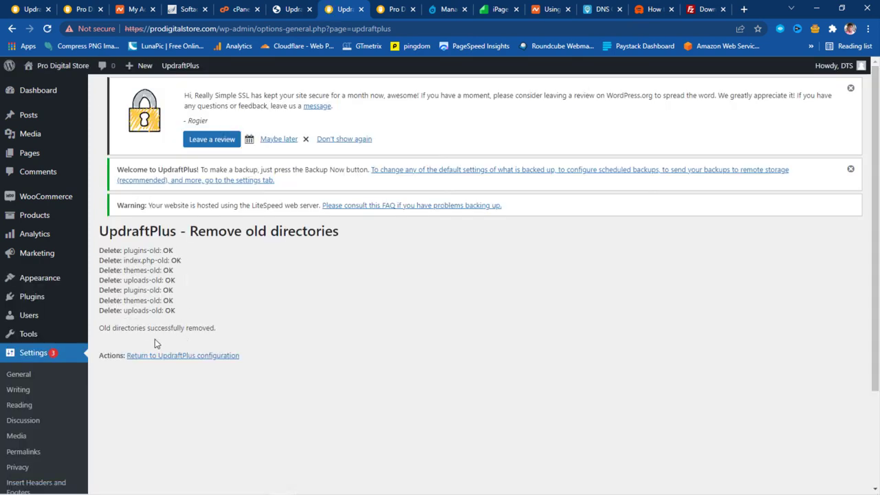
click(175, 356)
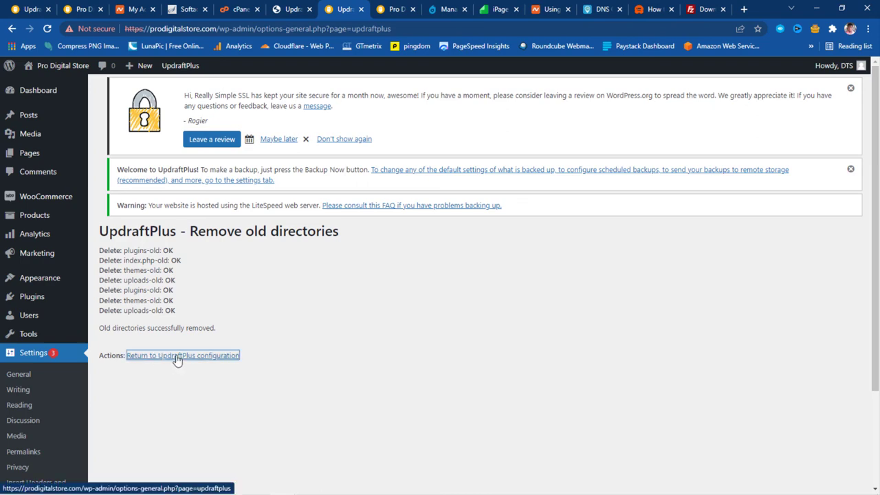